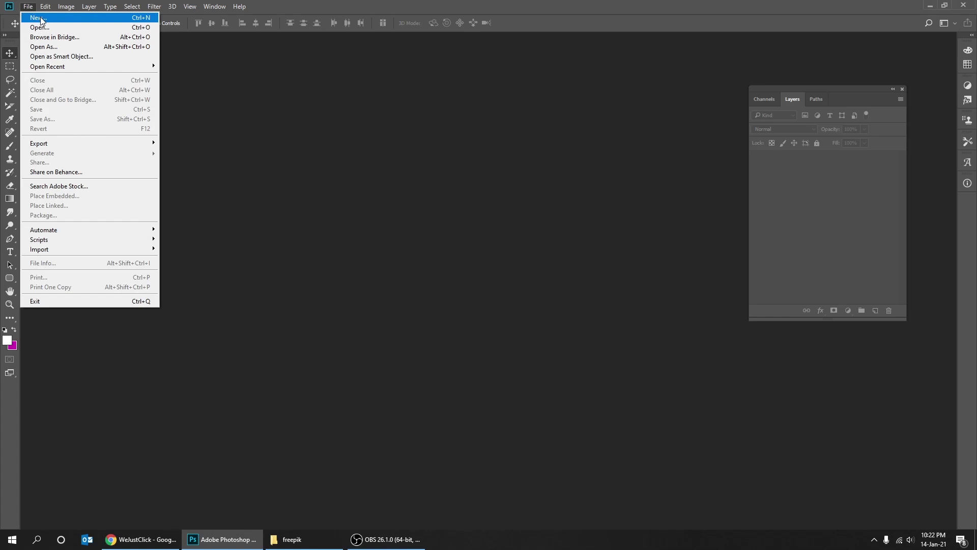
Step: Create a new 1920 × 1080 px document in RGB Color mode
click(39, 18)
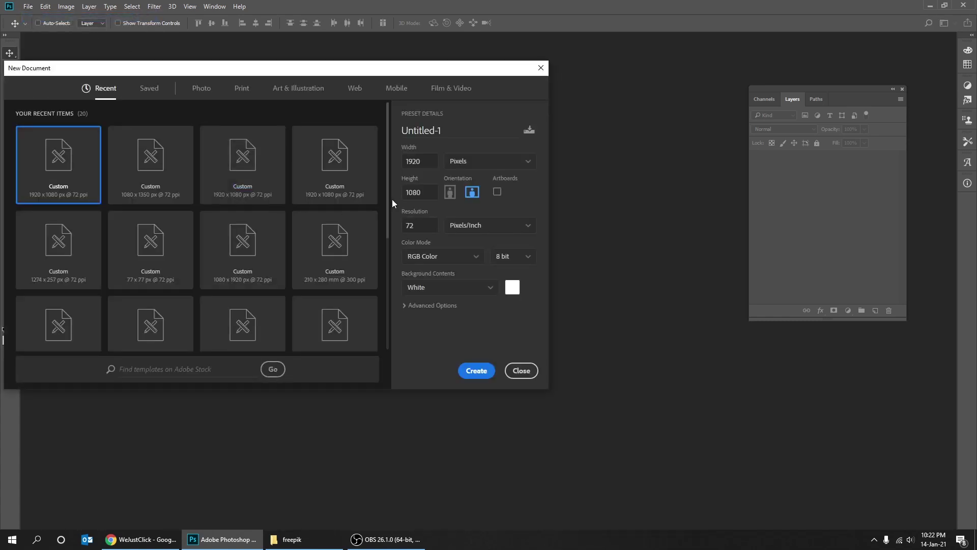
drag(424, 159, 399, 161)
text(1920)
key(Tab)
text(1080)
click(459, 256)
click(476, 312)
click(483, 372)
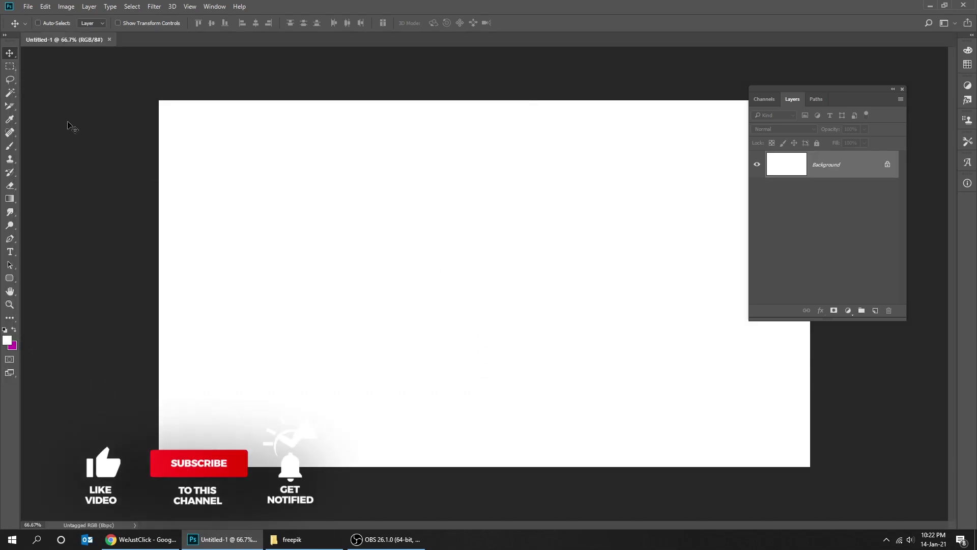
Step: Set the Type tool to black, 1000 pt, Montserrat Black
click(10, 251)
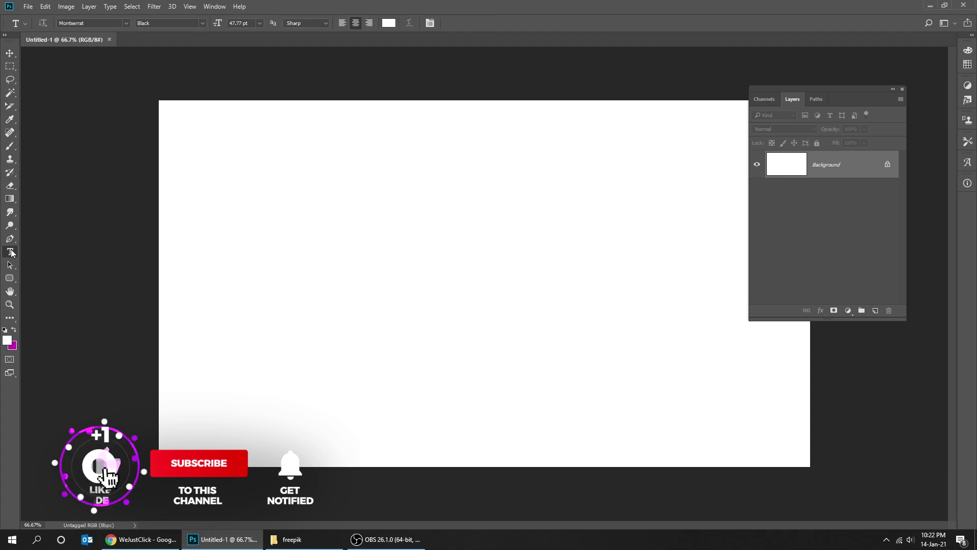
click(388, 23)
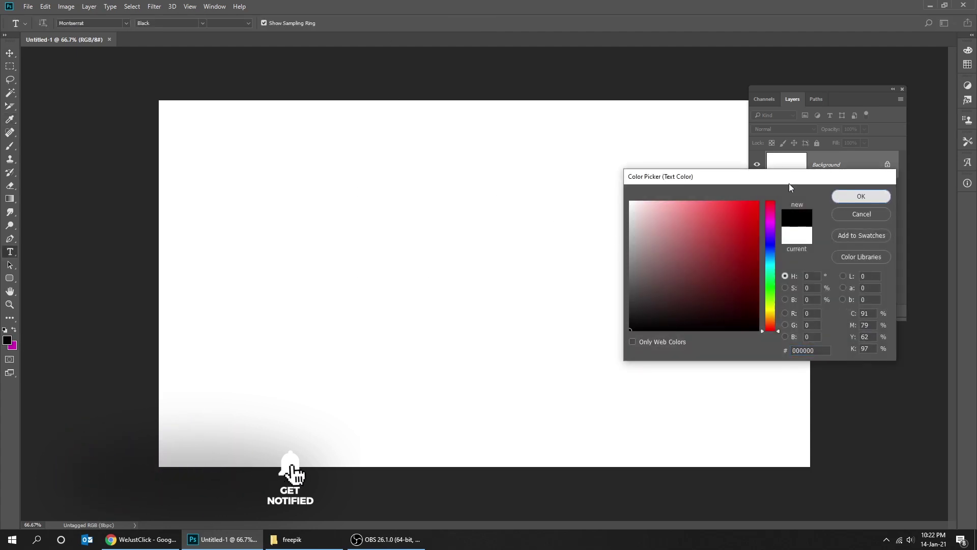
click(861, 196)
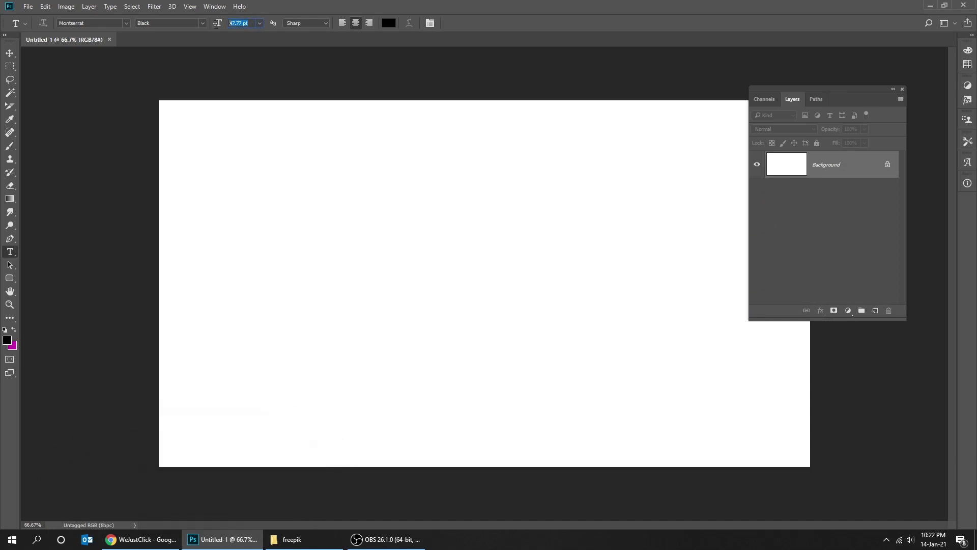
text(10)
click(122, 24)
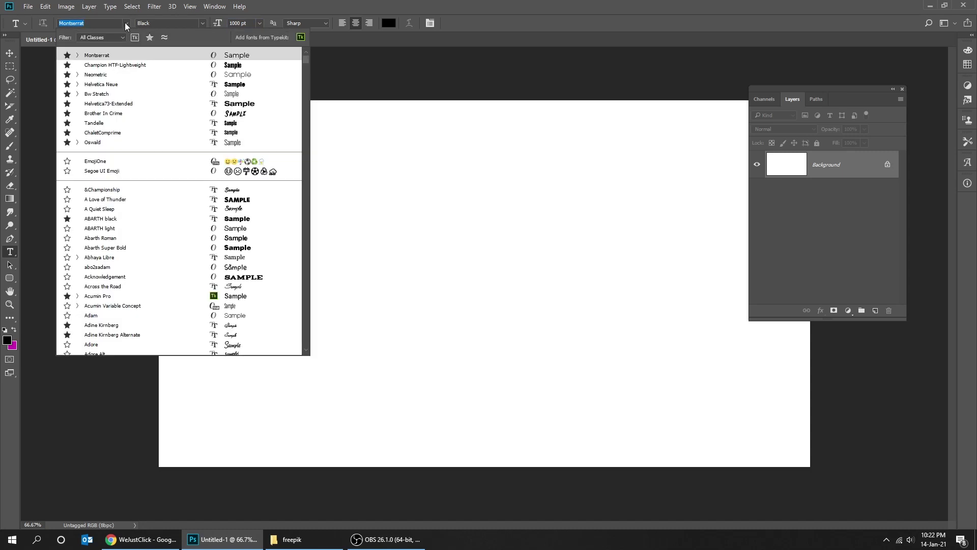
click(126, 24)
Step: Type a lowercase 'o' on the canvas, commit it, and drag it toward the centre
click(438, 279)
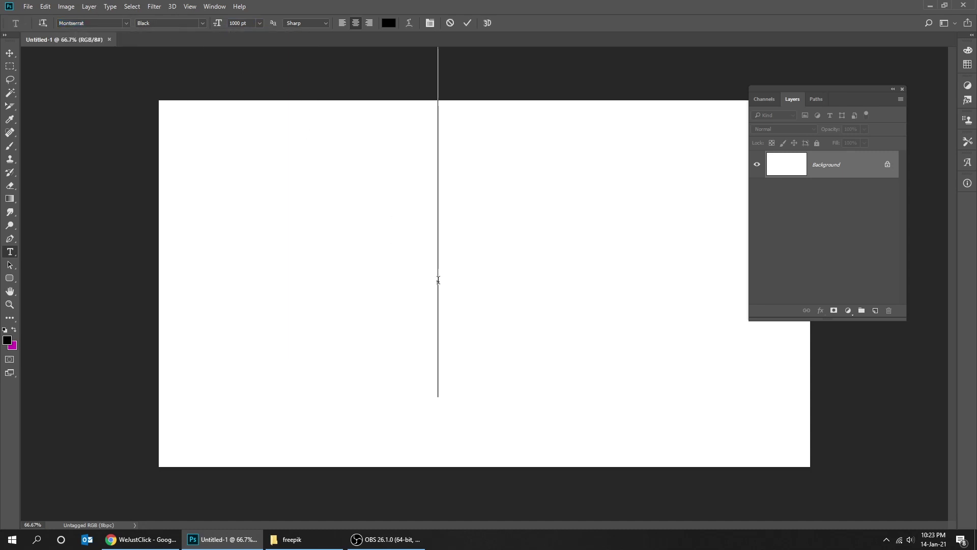
text(o)
key(ctrl+Return)
key(v)
drag(447, 255, 501, 360)
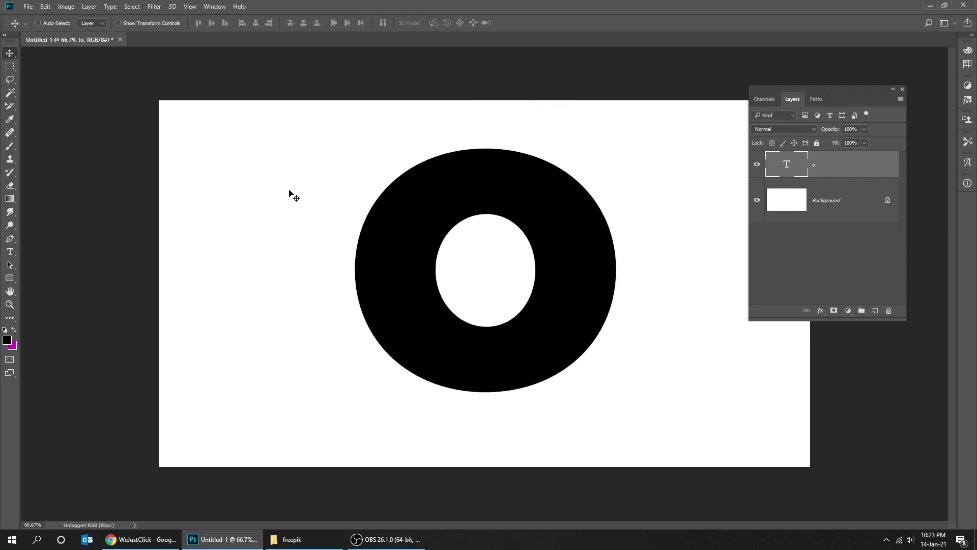
Step: Align the 'o' to the canvas's horizontal and vertical centres, then deselect
click(132, 6)
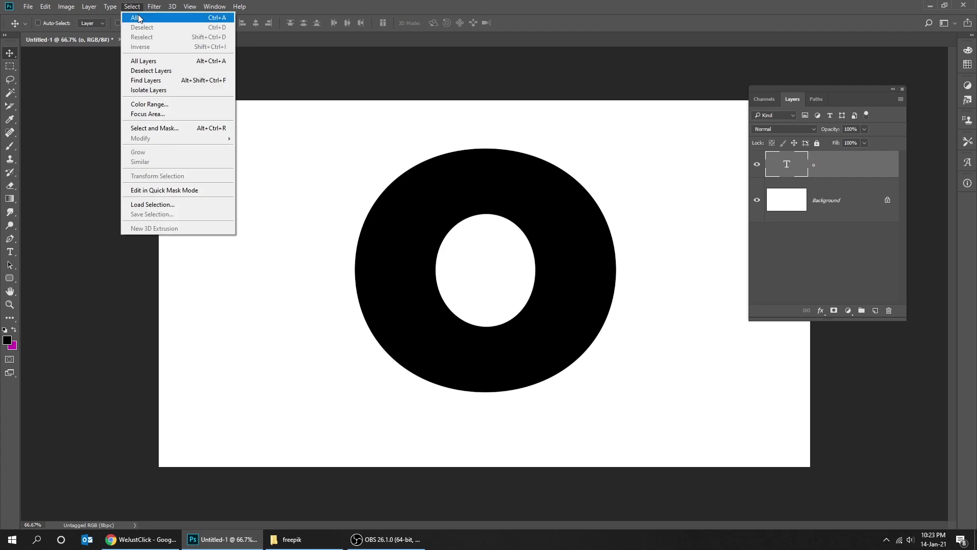
click(139, 19)
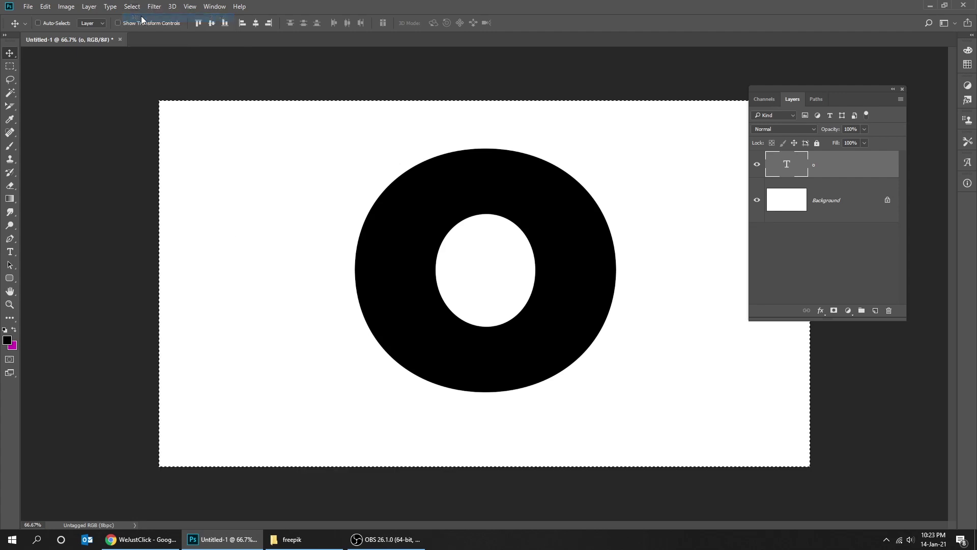
click(255, 23)
click(208, 23)
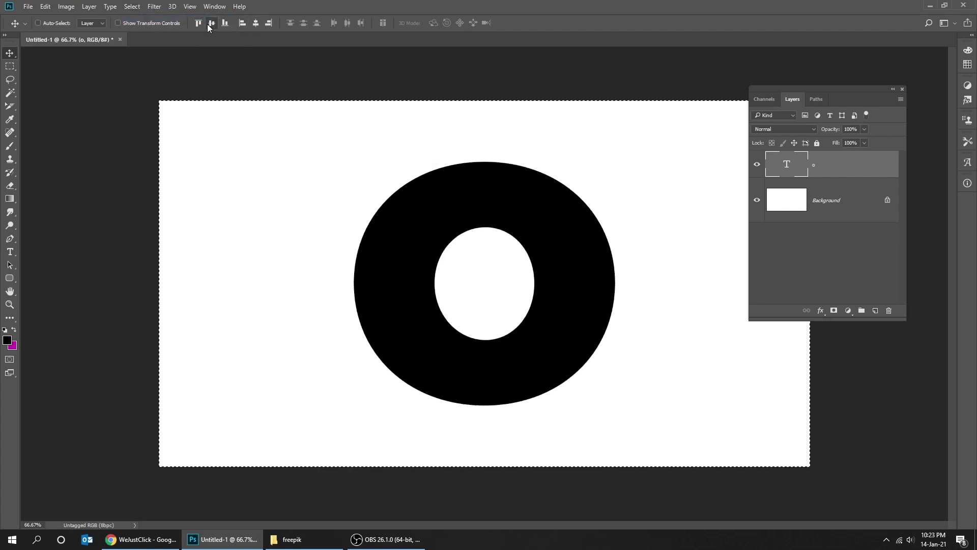
click(134, 7)
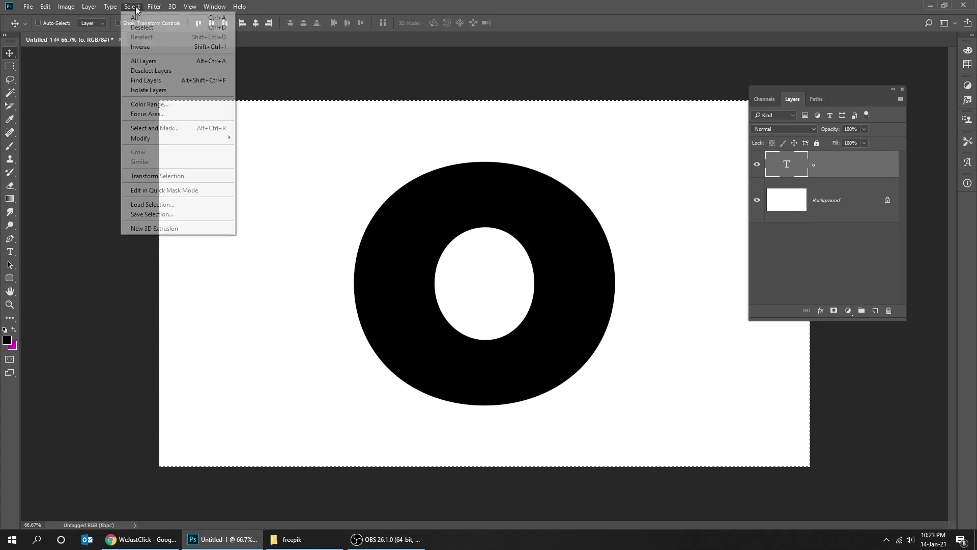
click(152, 28)
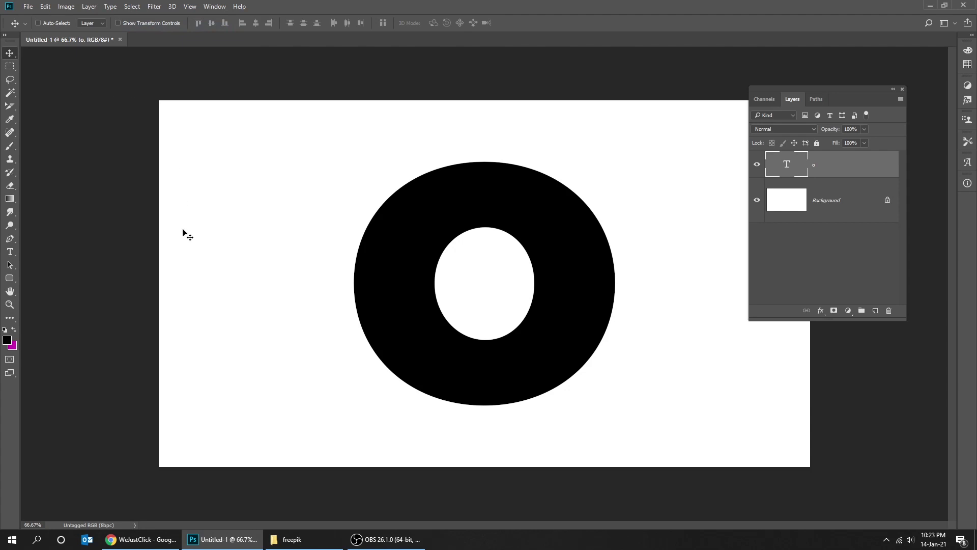
Step: Place the footballer photo from the freepik folder, scale it to about 121%, and shift it down-right
click(292, 539)
drag(155, 133, 467, 339)
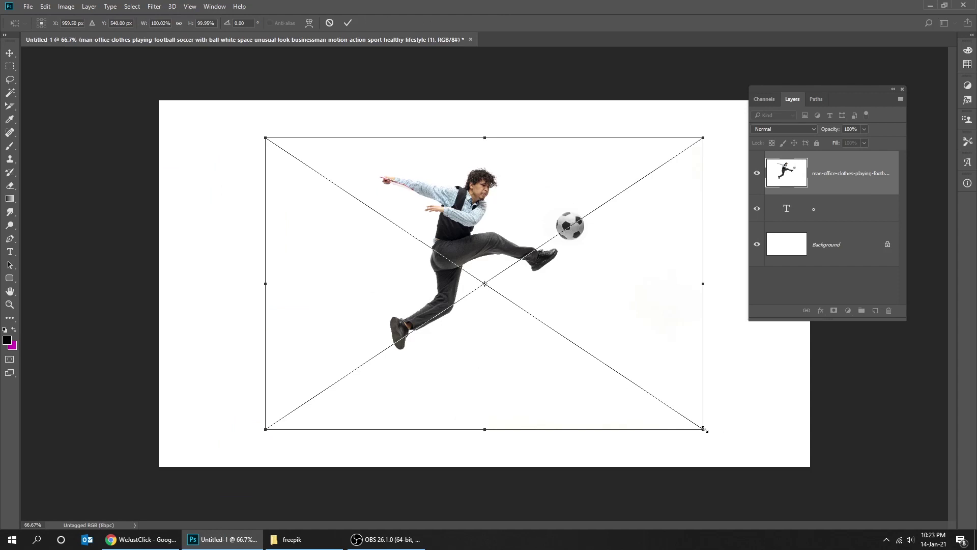
drag(704, 429, 750, 461)
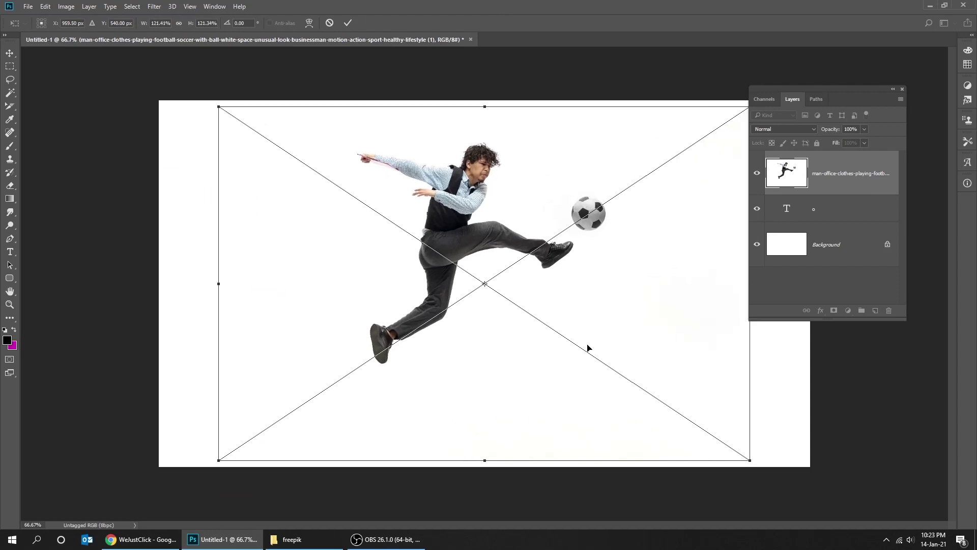
key(Return)
drag(423, 285, 440, 311)
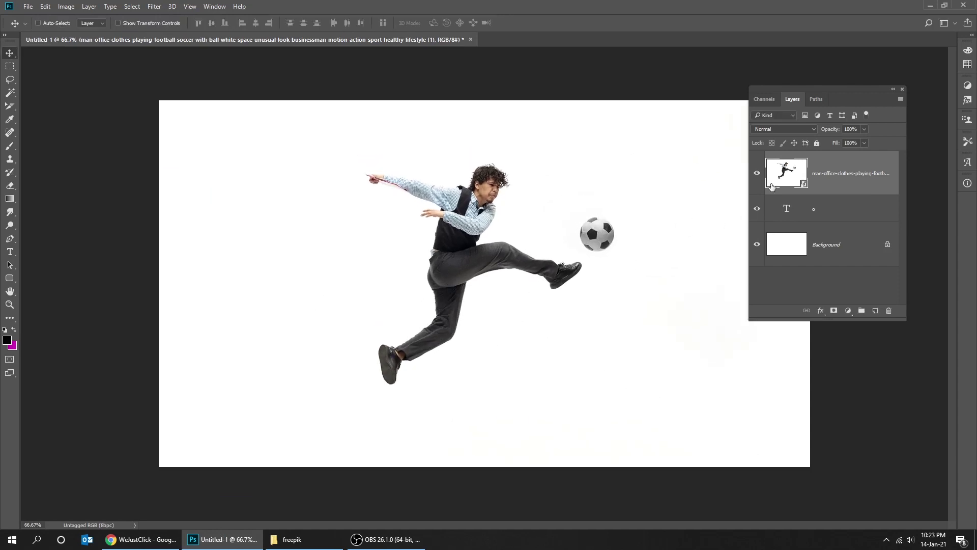
click(758, 174)
click(758, 174)
Step: Zoom in on the footballer's lower leg and shoe
ctrl+click(440, 329)
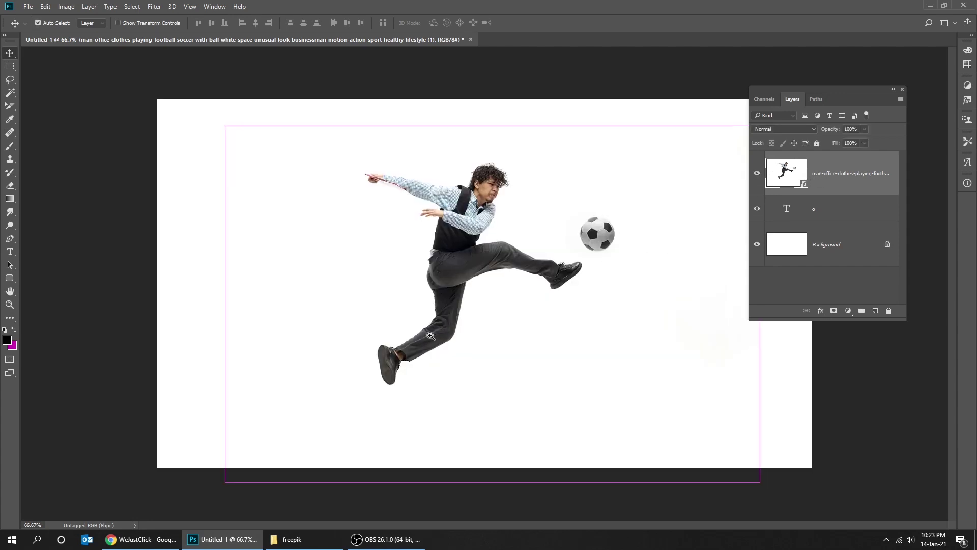
ctrl+click(437, 340)
drag(391, 371, 382, 282)
key(p)
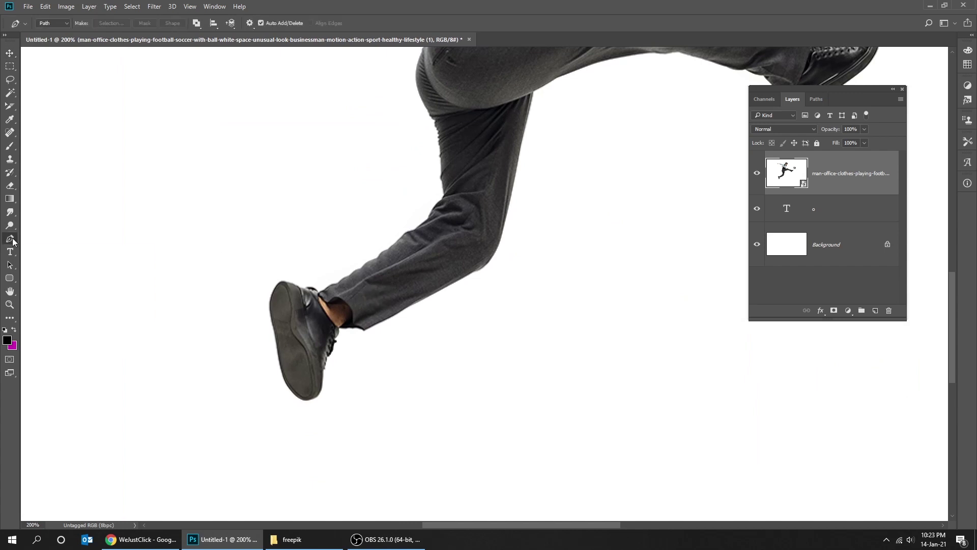
Step: Zoom in on the shoe and start the pen path around the heel, sole and shoe top
ctrl+click(316, 348)
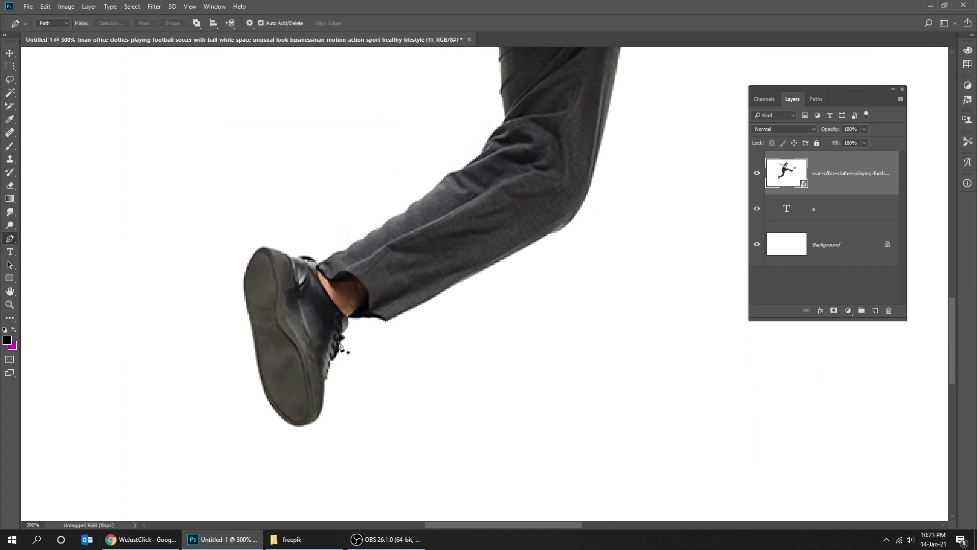
ctrl+click(342, 334)
click(348, 318)
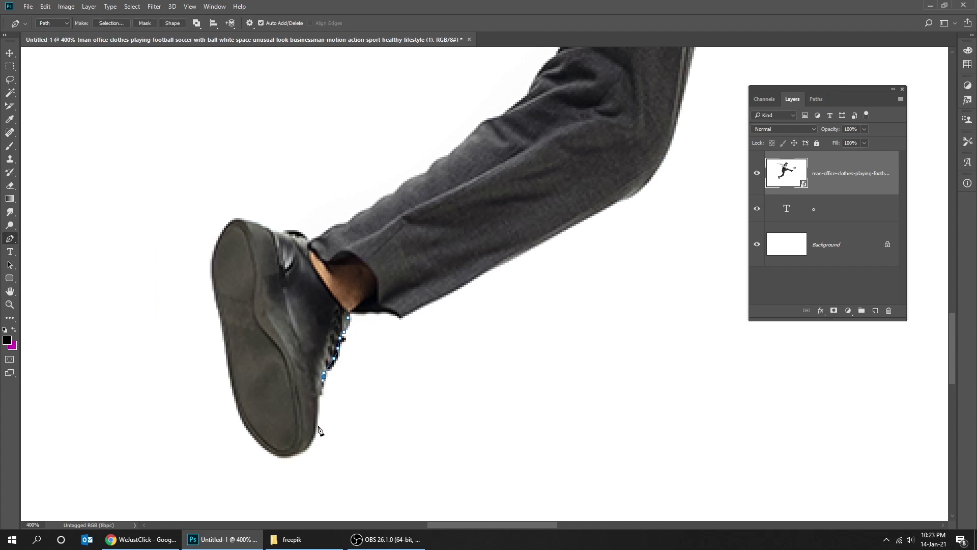
click(260, 439)
click(227, 340)
click(219, 308)
ctrl+click(219, 308)
drag(219, 309, 244, 428)
click(239, 357)
click(243, 339)
drag(278, 323, 306, 337)
click(328, 341)
click(369, 345)
Step: Continue the path up the trouser leg, past the waistband and up the vest's left edge
drag(404, 326, 297, 365)
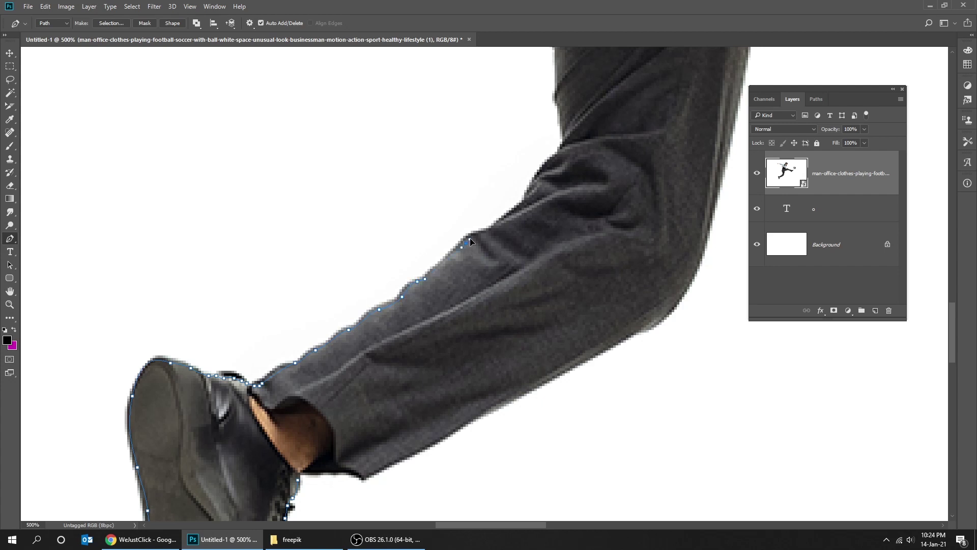
drag(471, 242, 290, 423)
click(346, 351)
click(353, 298)
drag(352, 298, 336, 387)
click(333, 270)
drag(336, 255, 262, 407)
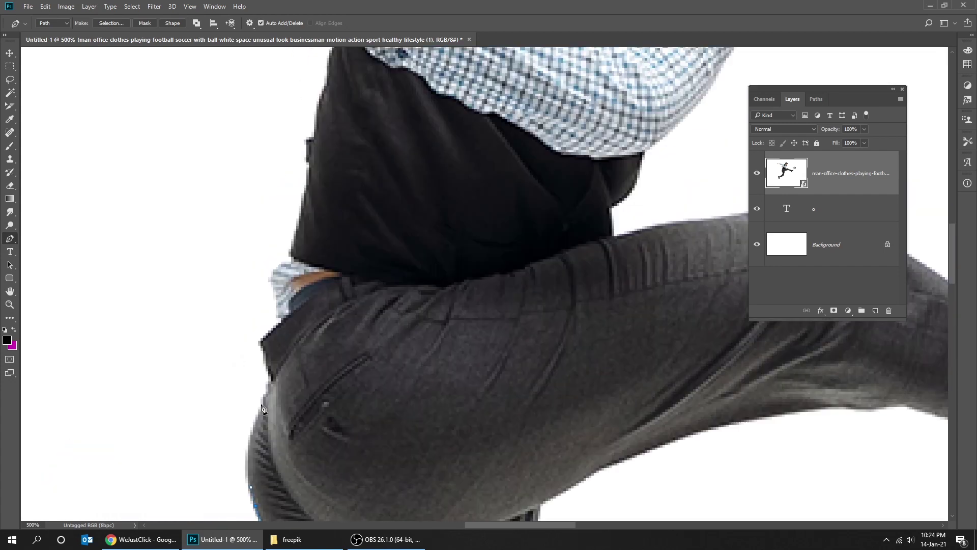
drag(280, 275, 219, 407)
click(223, 293)
click(236, 224)
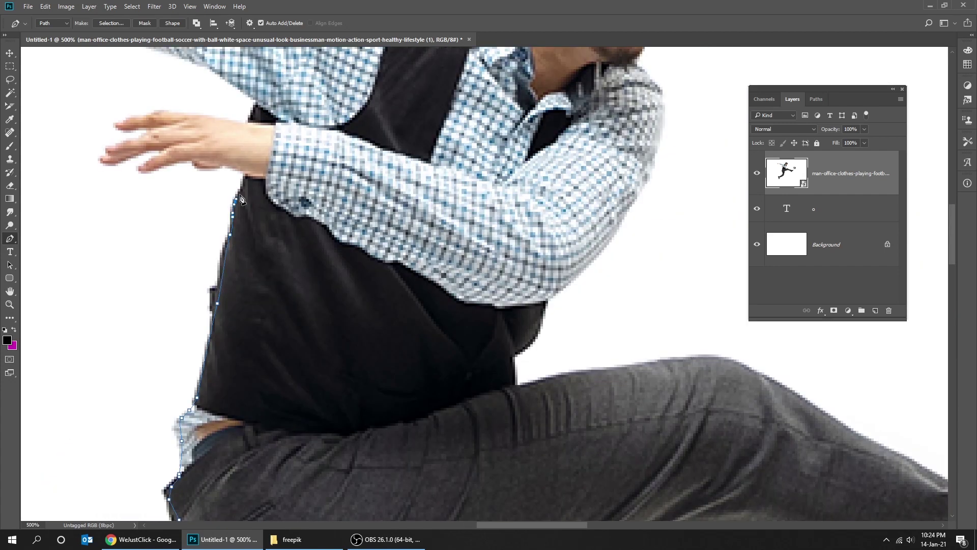
click(241, 196)
click(249, 183)
click(251, 168)
Step: Trace the lower hand's bottom edge and around its lowest finger
scroll(252, 168, up, 3)
click(267, 270)
click(223, 270)
click(205, 266)
click(180, 258)
click(136, 279)
click(119, 278)
click(173, 242)
click(123, 246)
Step: Trace around the fingertip, the second finger and the hand's top edge to the sleeve
key(ctrl+minus)
click(145, 262)
click(120, 258)
click(113, 265)
click(128, 251)
click(139, 245)
click(163, 237)
click(188, 231)
click(203, 222)
click(146, 219)
click(135, 216)
click(156, 204)
click(235, 202)
click(317, 212)
click(331, 176)
Step: Trace around the raised hand's underside, fingers and left edge to the red object's tip
drag(282, 174, 448, 351)
click(470, 365)
click(347, 322)
click(308, 315)
click(283, 295)
click(268, 287)
click(254, 306)
click(226, 308)
click(209, 306)
drag(216, 336, 303, 418)
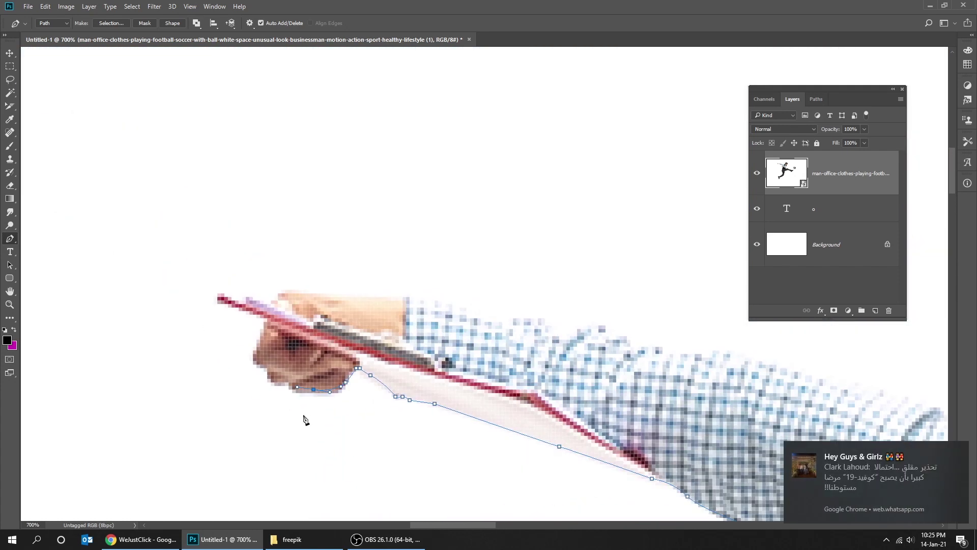
click(281, 379)
click(271, 378)
click(267, 369)
click(258, 356)
click(264, 336)
click(223, 299)
Step: Continue the path along the wrist, sleeve top, backpack strap and neck
scroll(245, 308, up, 3)
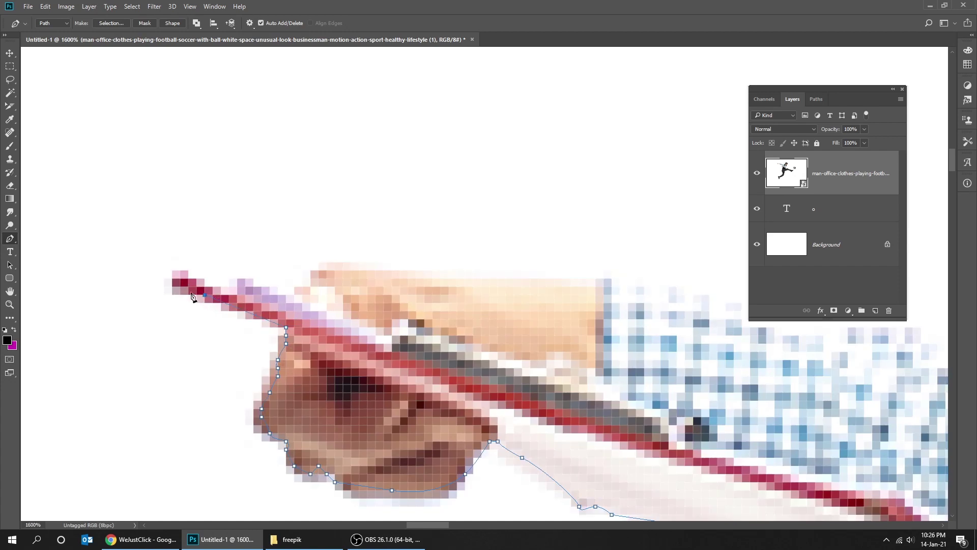
scroll(356, 285, down, 3)
click(246, 264)
drag(356, 285, 114, 275)
click(255, 265)
click(285, 267)
click(305, 267)
drag(384, 308, 94, 297)
click(318, 323)
click(393, 312)
click(439, 316)
click(483, 334)
click(499, 332)
click(508, 324)
Step: Trace over the top and right side of the hair, along the beard and collar
drag(513, 321, 231, 442)
click(265, 324)
click(340, 233)
click(454, 226)
click(562, 286)
click(586, 325)
click(615, 389)
click(576, 437)
drag(573, 439, 545, 280)
click(509, 279)
click(532, 275)
click(489, 359)
Step: Trace the sleeve underside, the waist and along the top of the trousers
drag(471, 385, 465, 274)
click(465, 273)
mouse_move(436, 328)
mouse_down()
mouse_move(438, 203)
mouse_move(438, 214)
mouse_move(204, 265)
mouse_up()
click(468, 239)
click(231, 292)
click(284, 284)
mouse_move(468, 281)
mouse_down()
mouse_move(349, 234)
mouse_move(223, 208)
mouse_up()
click(375, 261)
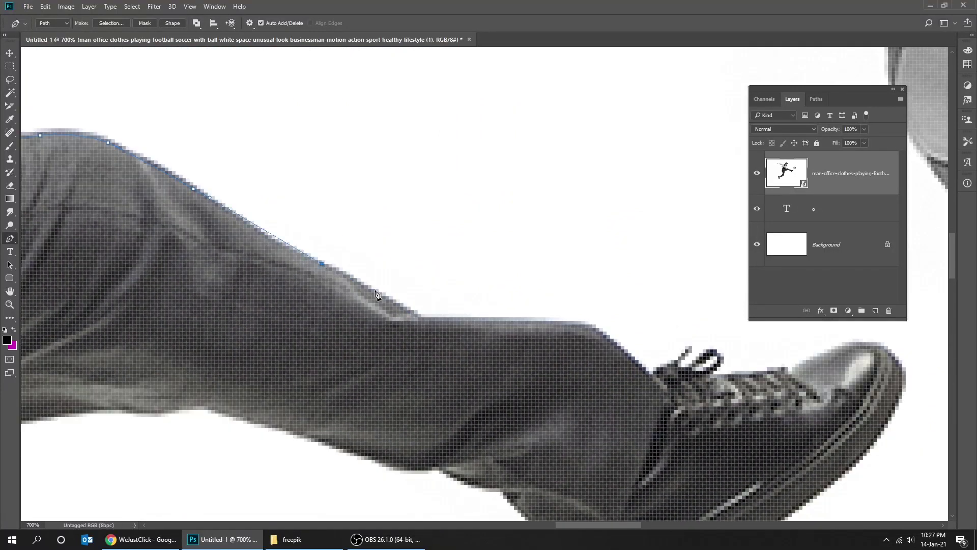
click(424, 320)
Step: Trace along the front shoe's laces and the top of its toe
drag(510, 324, 286, 250)
click(427, 301)
click(453, 299)
click(496, 284)
click(495, 306)
drag(574, 298, 292, 274)
click(263, 279)
click(289, 276)
Step: Finish the path at the knee bend and along the trouser hem, then zoom out
mouse_move(345, 376)
mouse_down()
mouse_move(407, 242)
mouse_move(519, 255)
mouse_move(382, 270)
mouse_move(351, 297)
mouse_move(334, 275)
mouse_move(331, 284)
mouse_up()
click(331, 281)
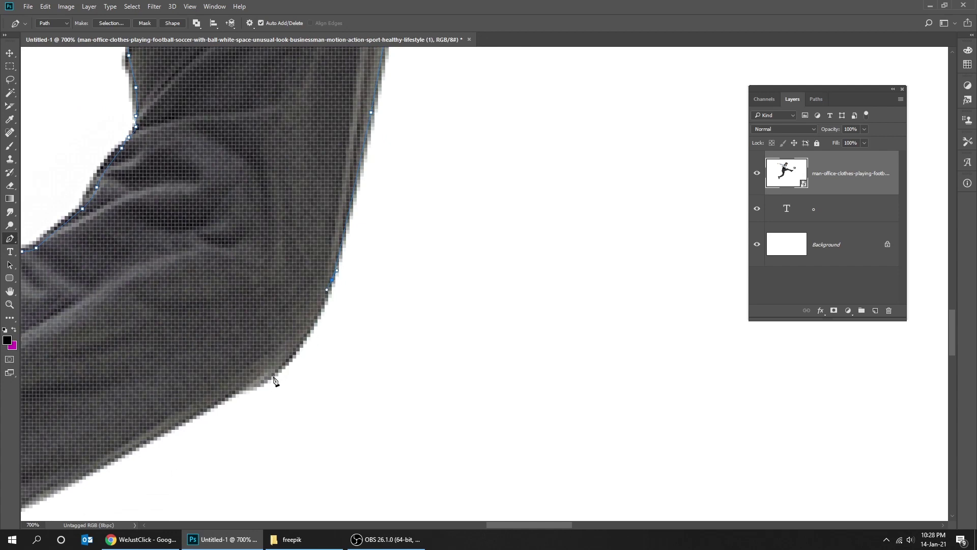
drag(230, 396, 432, 203)
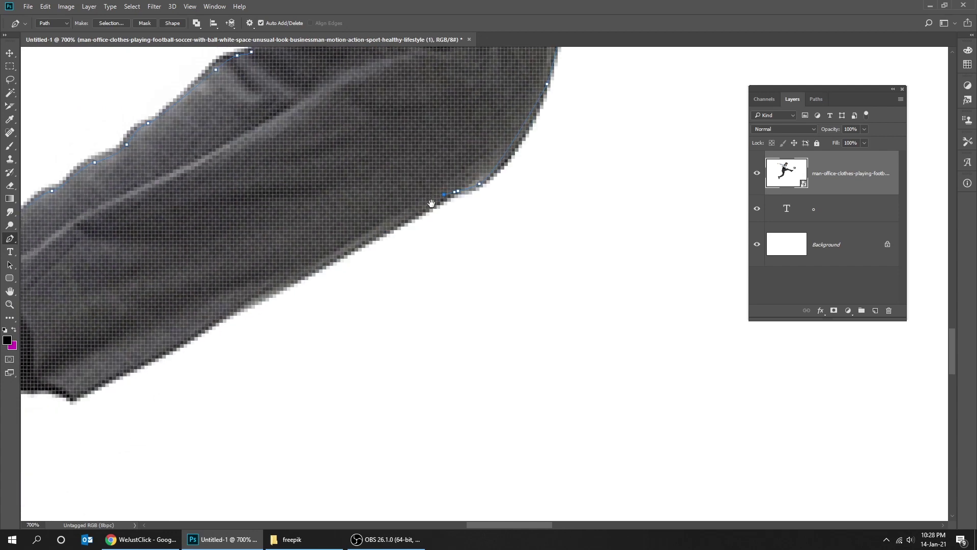
drag(225, 318, 472, 203)
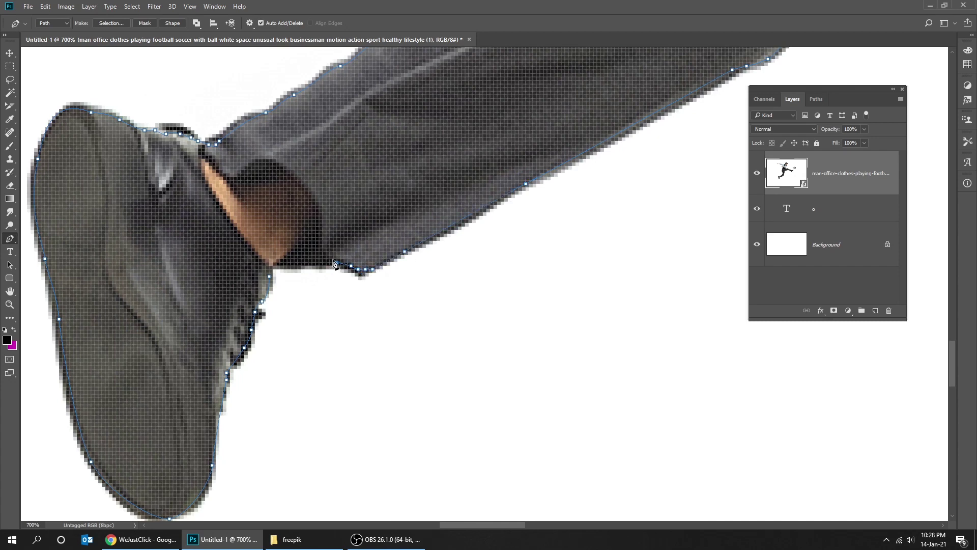
click(309, 262)
click(294, 265)
click(287, 266)
click(279, 264)
scroll(331, 273, down, 8)
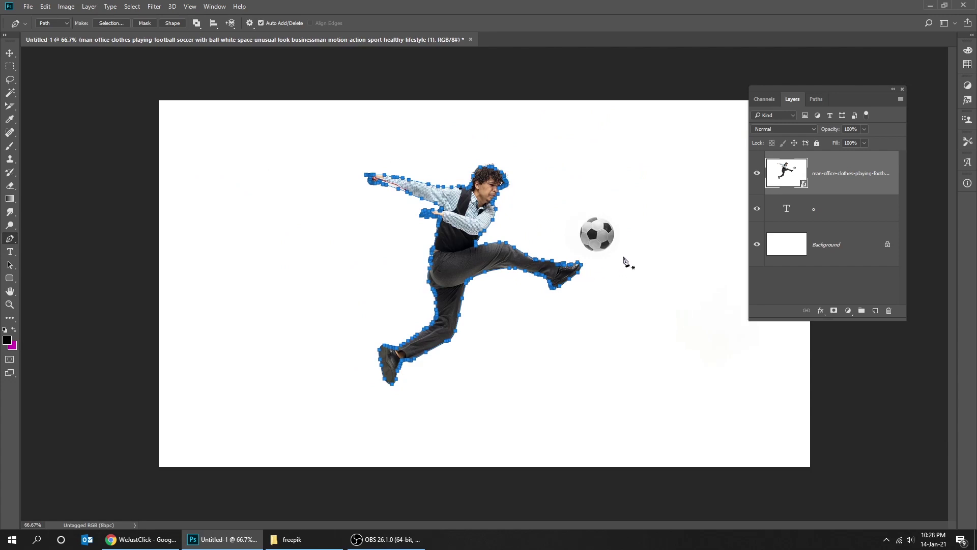
Step: Turn the pen path into a 0-feather selection and add a layer mask to the footballer layer
key(Tab)
key(Tab)
right_click(494, 272)
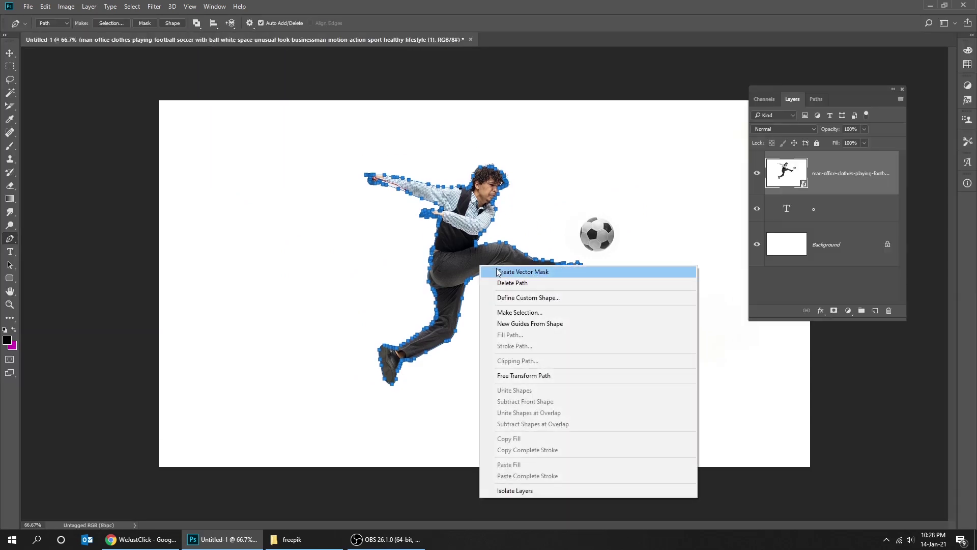
click(520, 312)
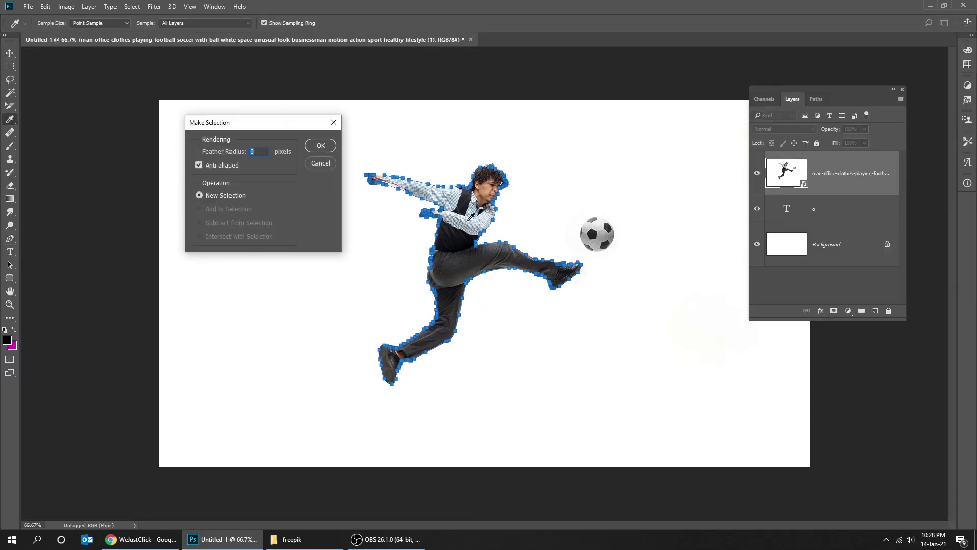
click(322, 148)
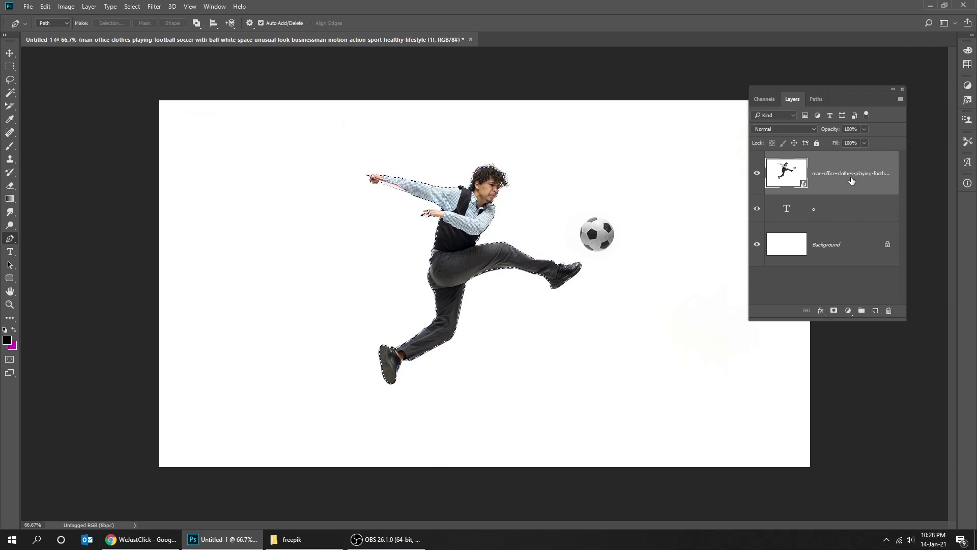
click(834, 311)
key(ctrl+2)
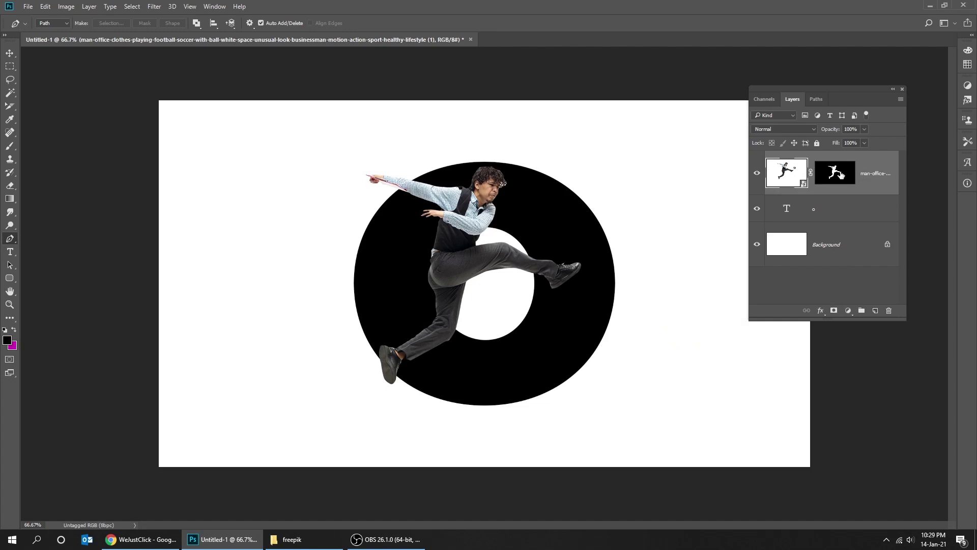
Step: Hide the O layer, disable the footballer's mask, and draw an elliptical selection around the football
key(v)
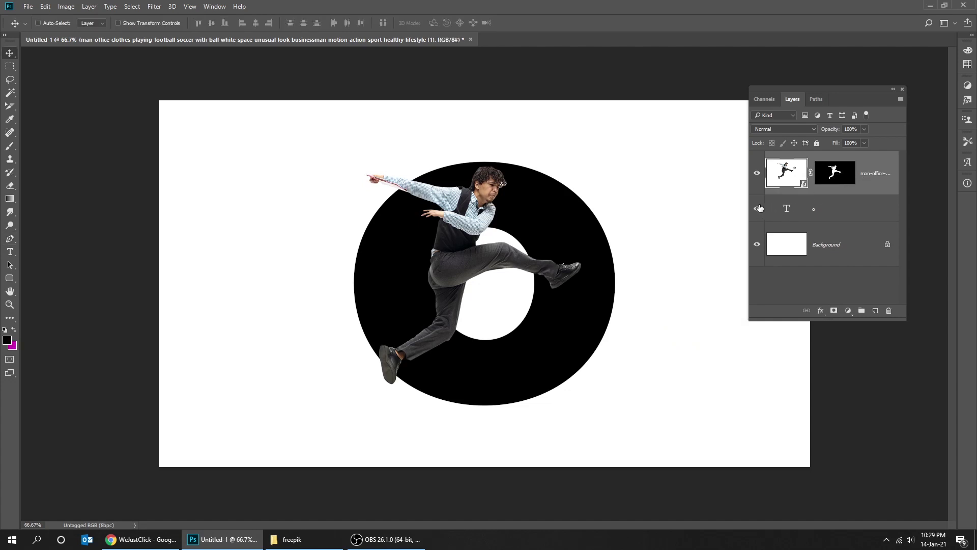
click(758, 209)
click(834, 175)
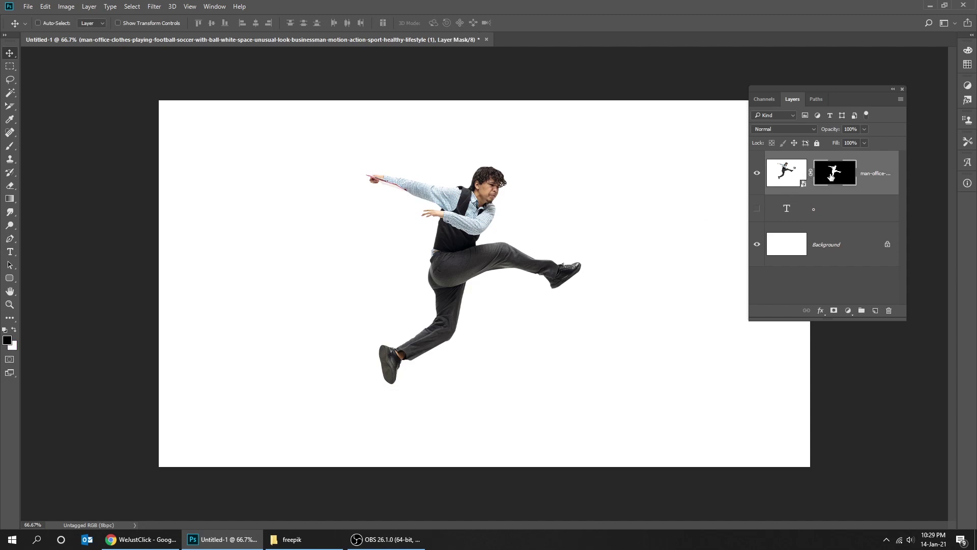
right_click(832, 176)
click(839, 181)
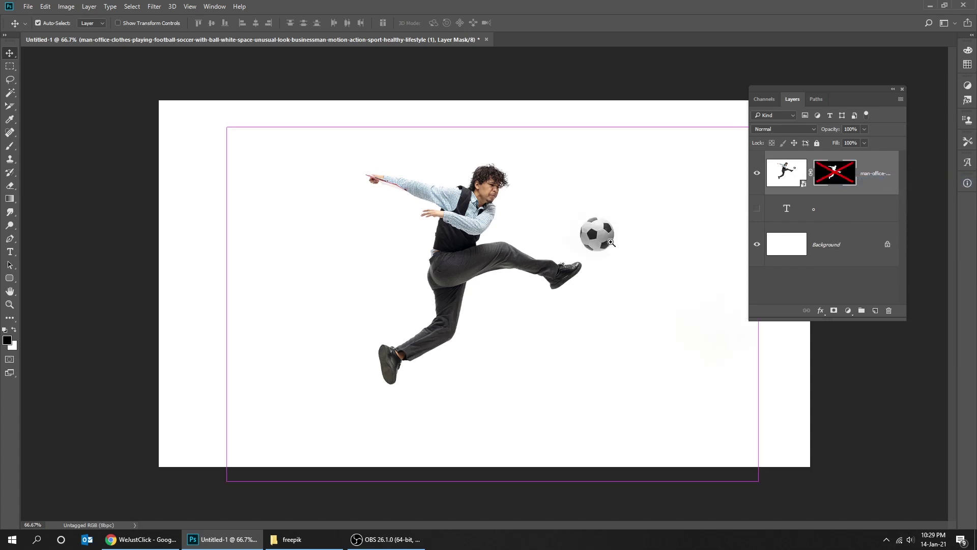
scroll(611, 239, up, 1)
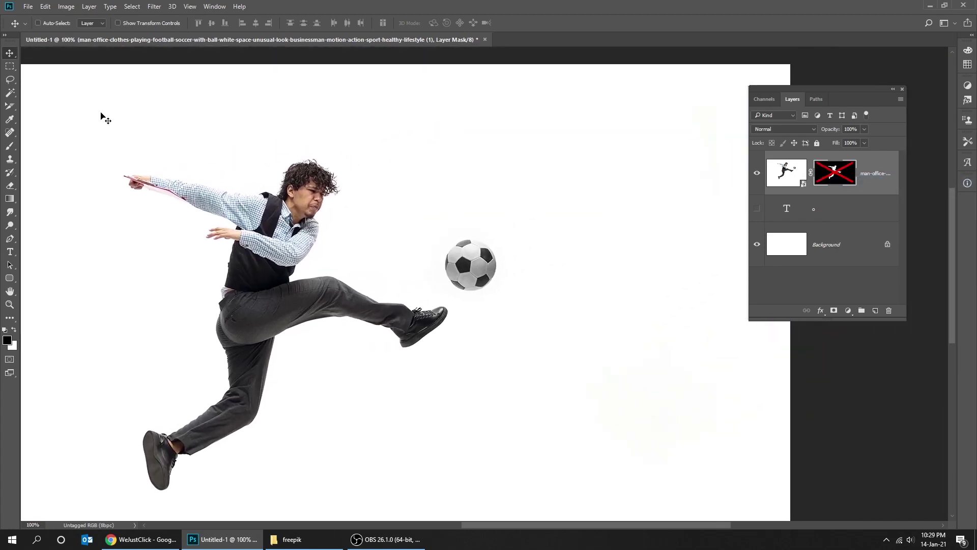
click(9, 66)
click(51, 76)
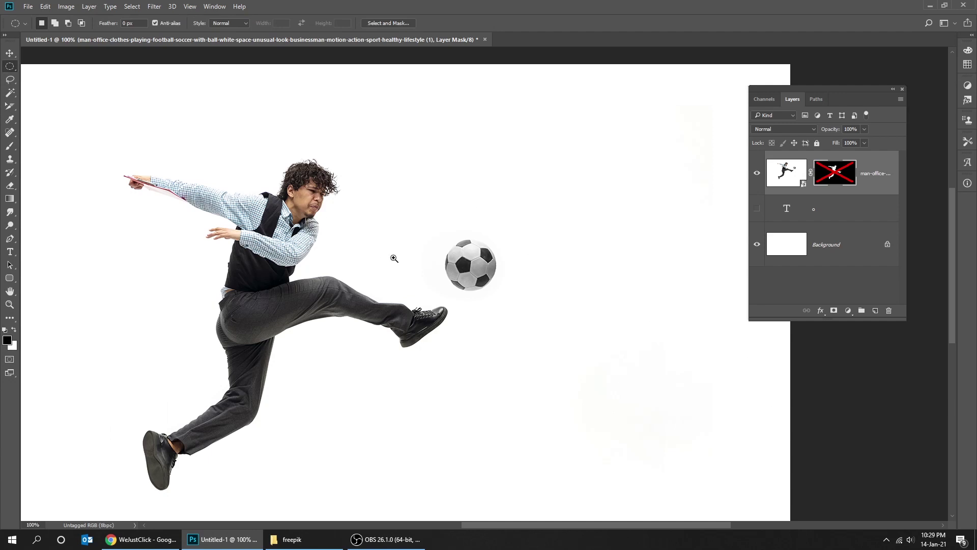
ctrl+click(485, 267)
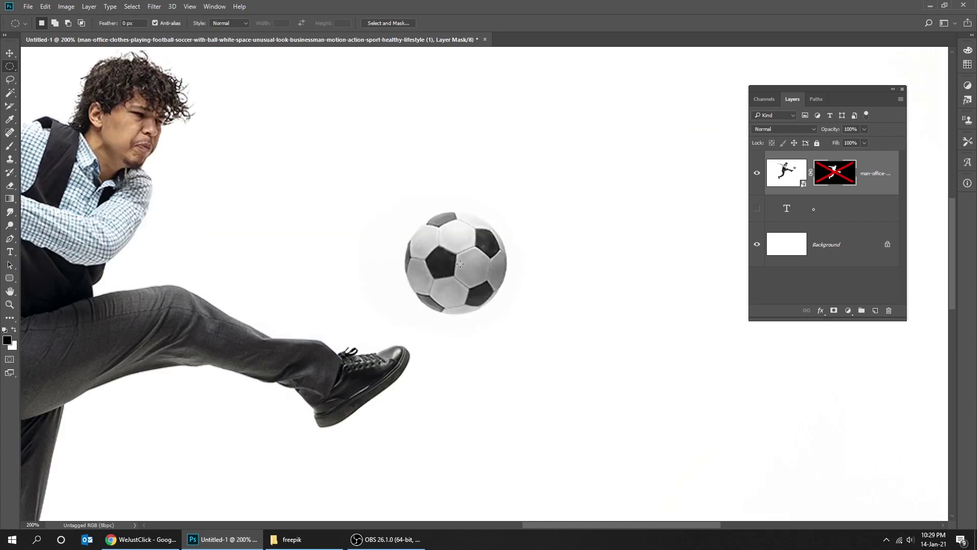
mouse_move(461, 263)
mouse_down()
mouse_move(441, 235)
mouse_move(396, 208)
mouse_move(472, 259)
mouse_up()
Step: Re-enable the mask, fill the ball selection with white, deselect, and show the O layer again
right_click(837, 174)
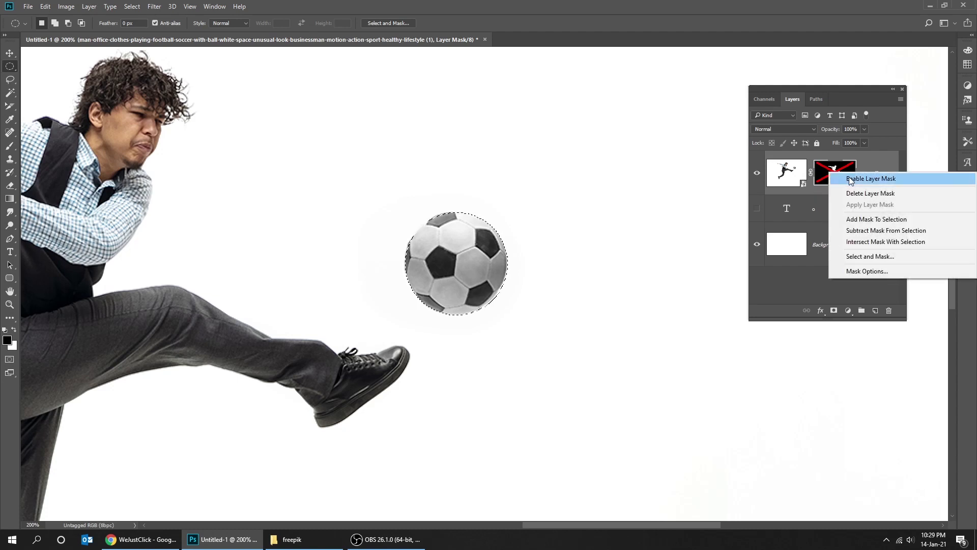
click(840, 178)
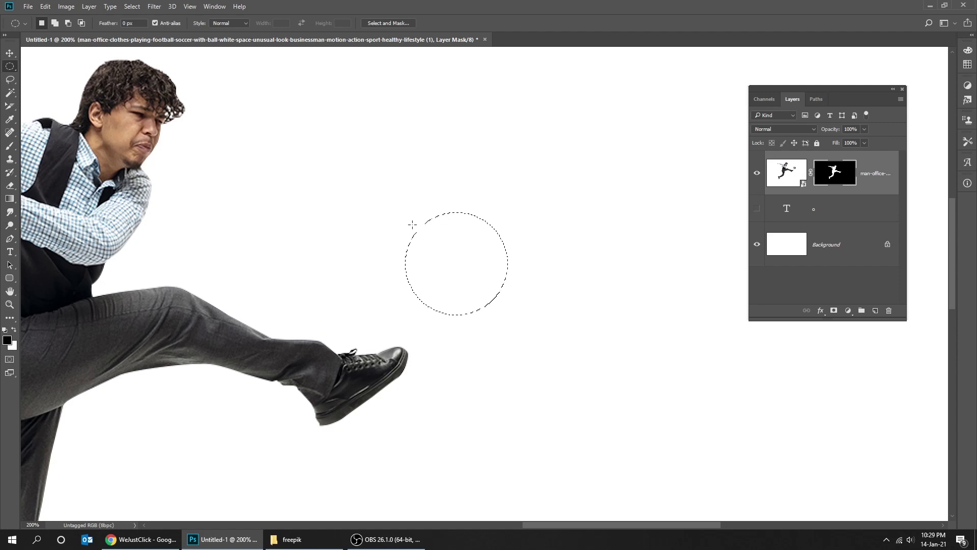
key(ctrl+BackSpace)
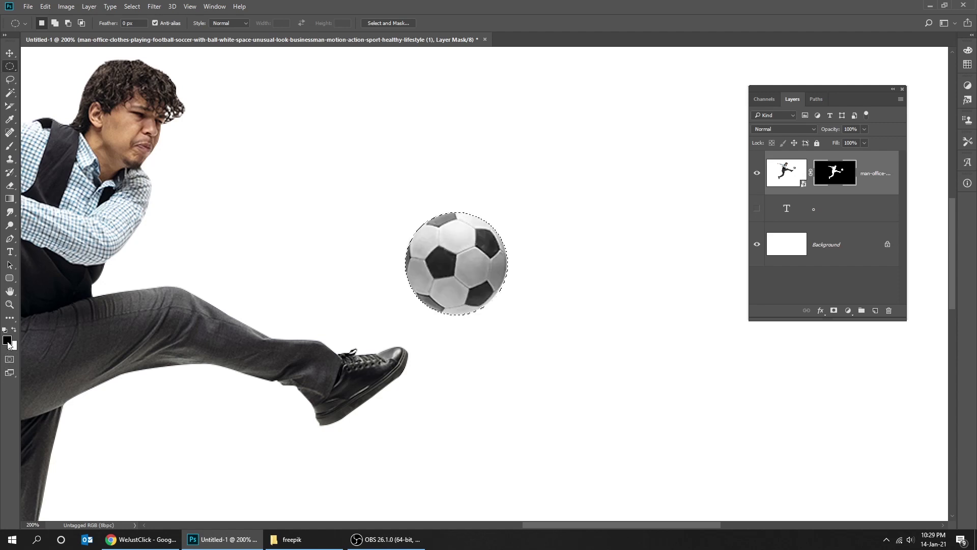
key(ctrl+d)
key(ctrl+minus)
key(ctrl+minus)
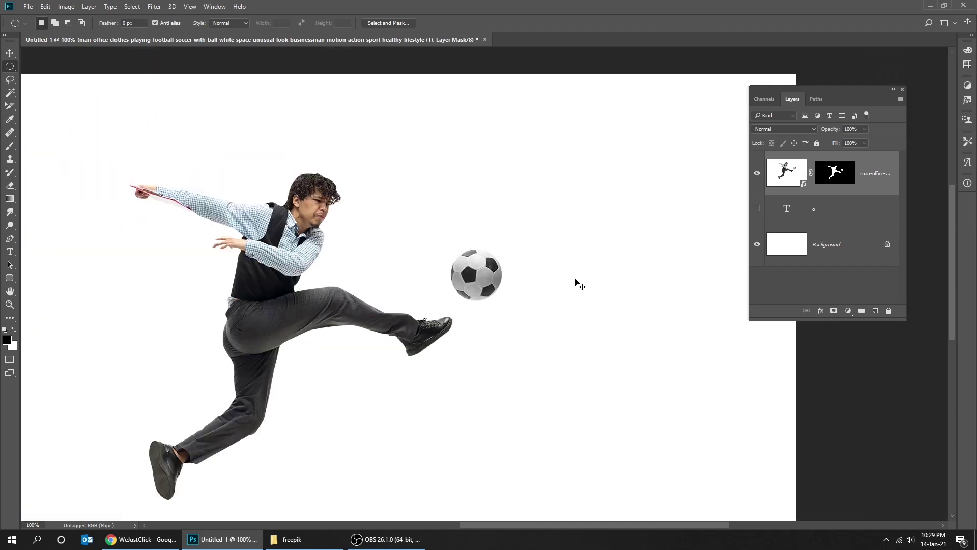
key(v)
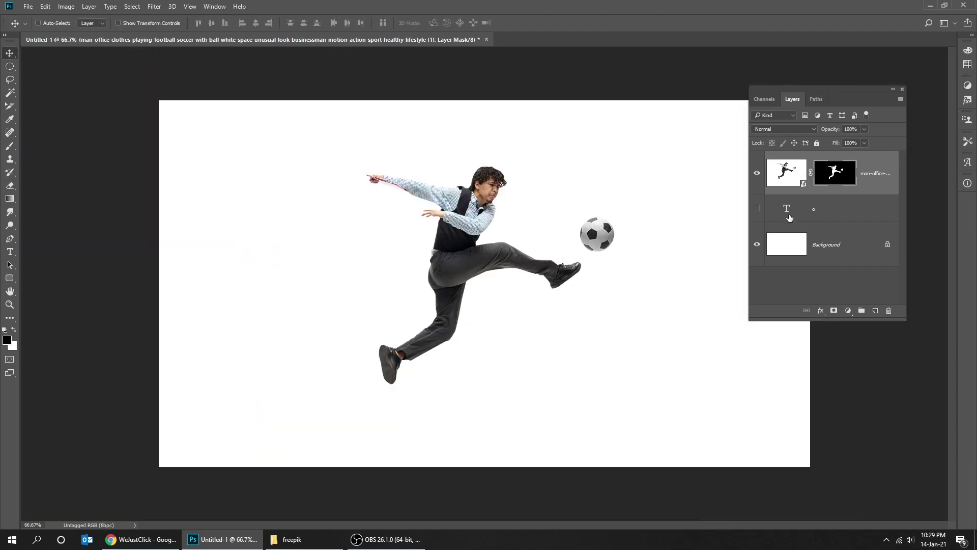
click(757, 209)
key(ctrl+2)
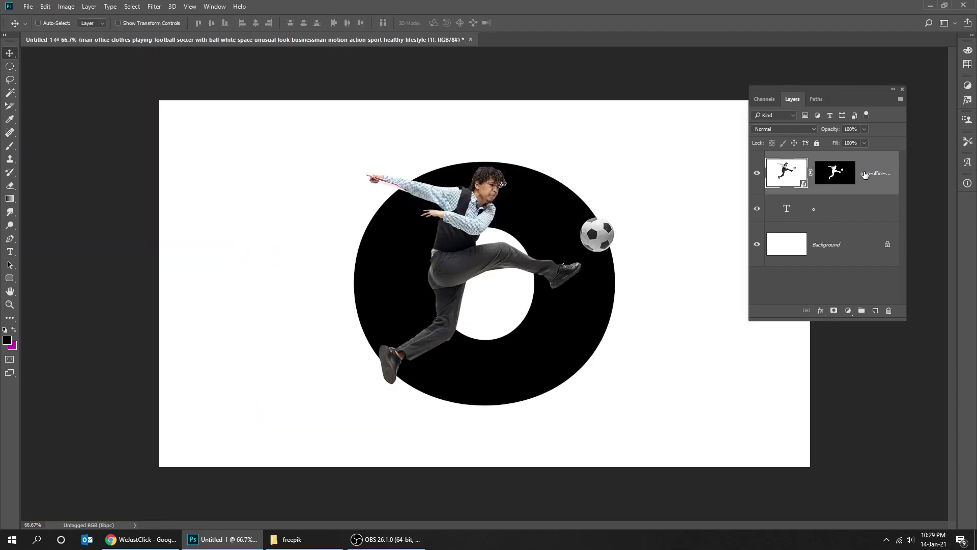
Step: Enlarge the footballer and ball layer to about 123% in two transform passes
key(ctrl+t)
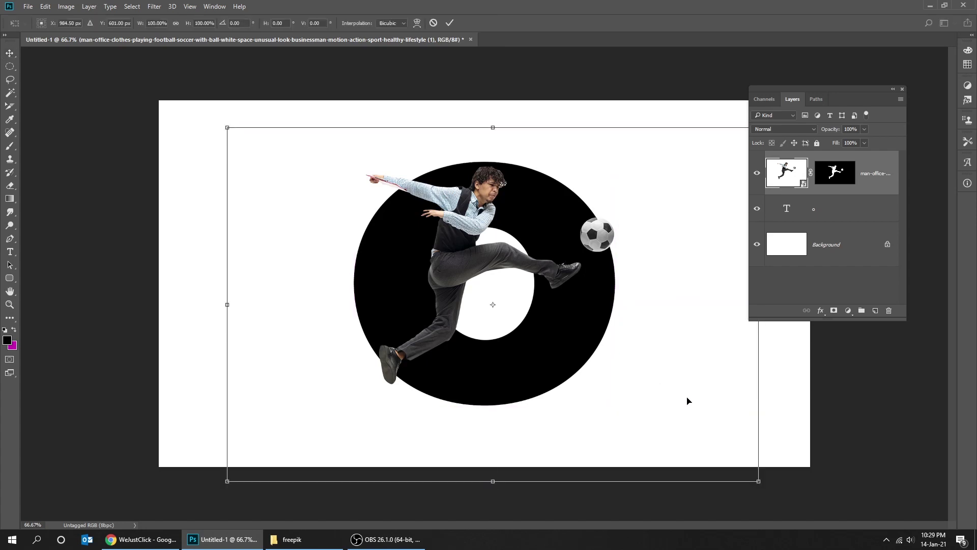
drag(760, 481, 835, 506)
key(Return)
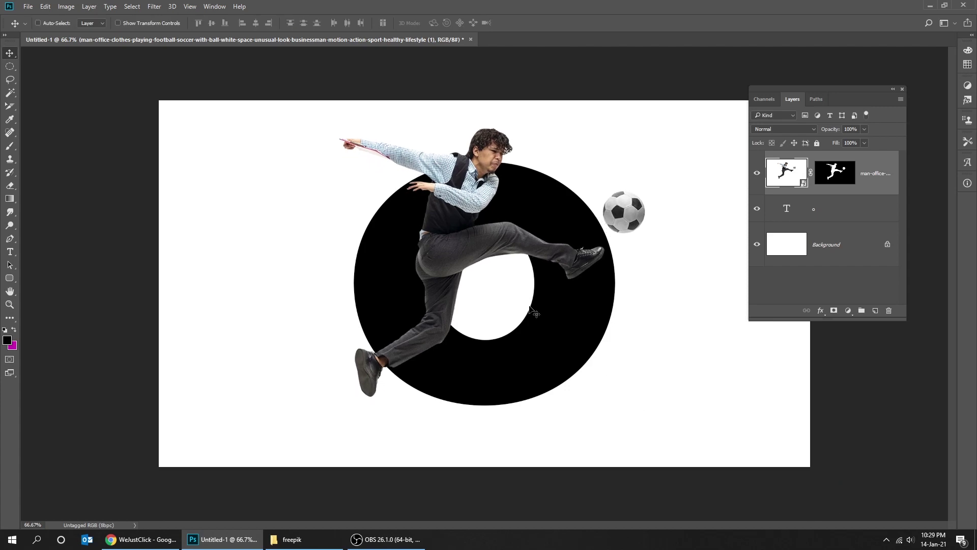
key(ctrl+minus)
key(ctrl+t)
drag(738, 458, 772, 480)
key(Return)
Step: Nudge the O down about 19 px and shift the footballer and ball into place
key(alt+bracketleft)
drag(642, 256, 644, 267)
click(855, 178)
drag(615, 337, 625, 340)
drag(611, 331, 599, 321)
key(ctrl+t)
key(Return)
drag(590, 354, 601, 356)
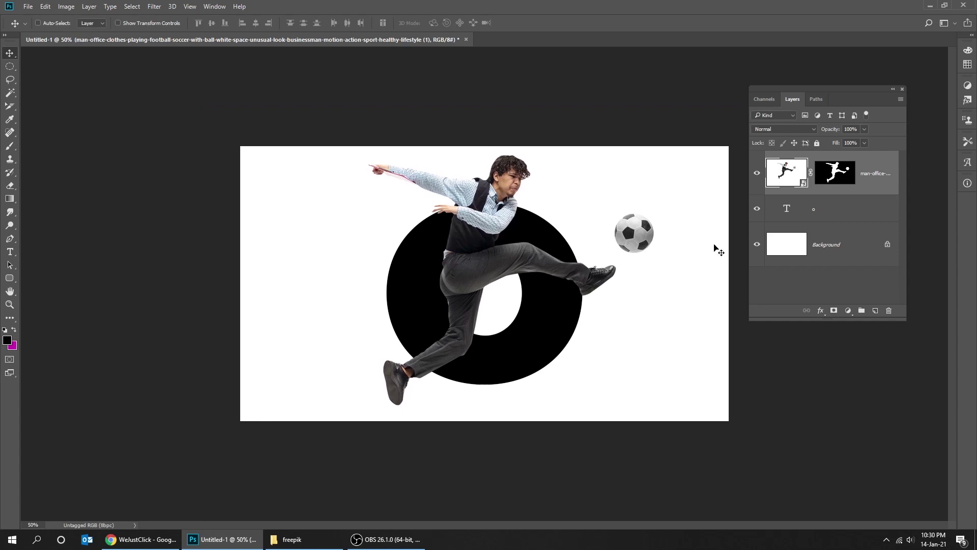
Step: Move the footballer right, then move the footballer and O up-left together
click(817, 212)
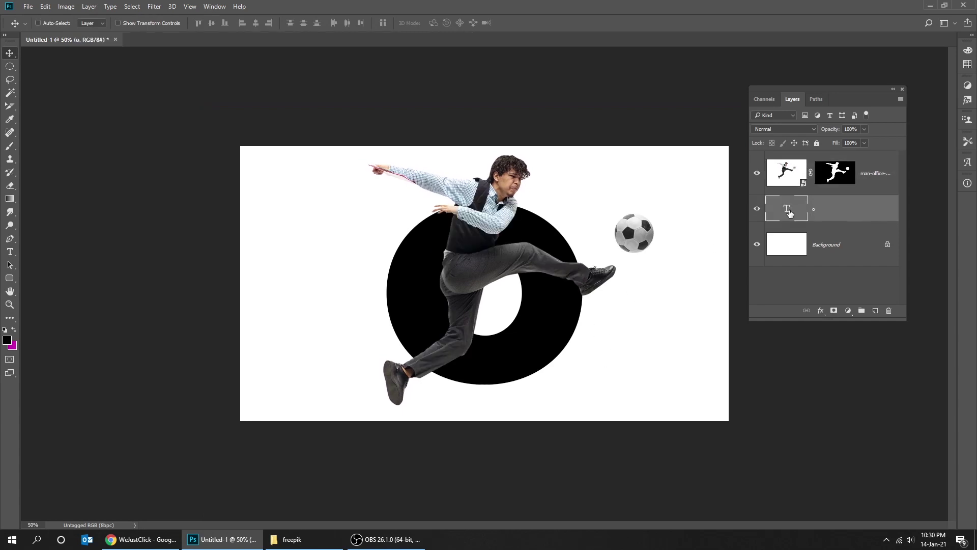
click(794, 178)
drag(473, 269, 481, 282)
shift+click(811, 213)
drag(587, 258, 585, 250)
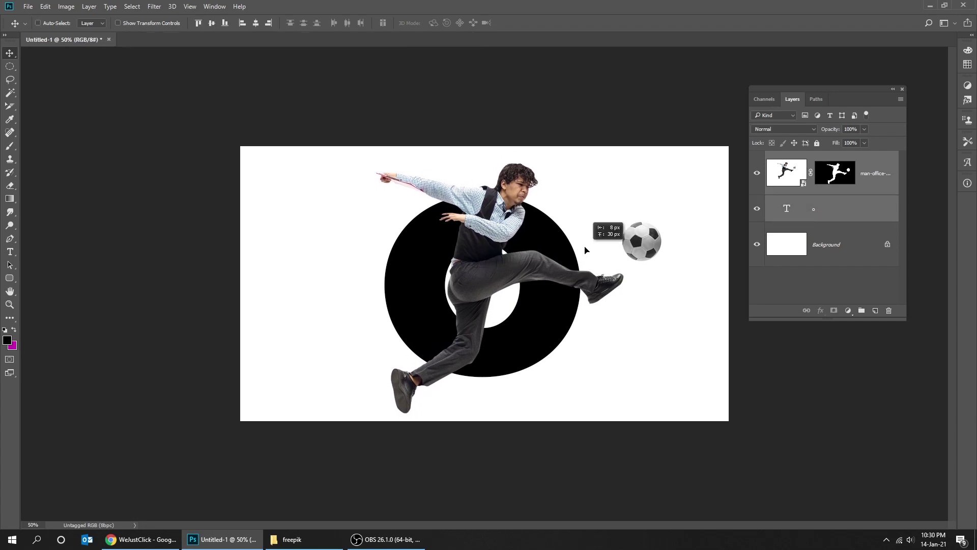
drag(585, 250, 585, 249)
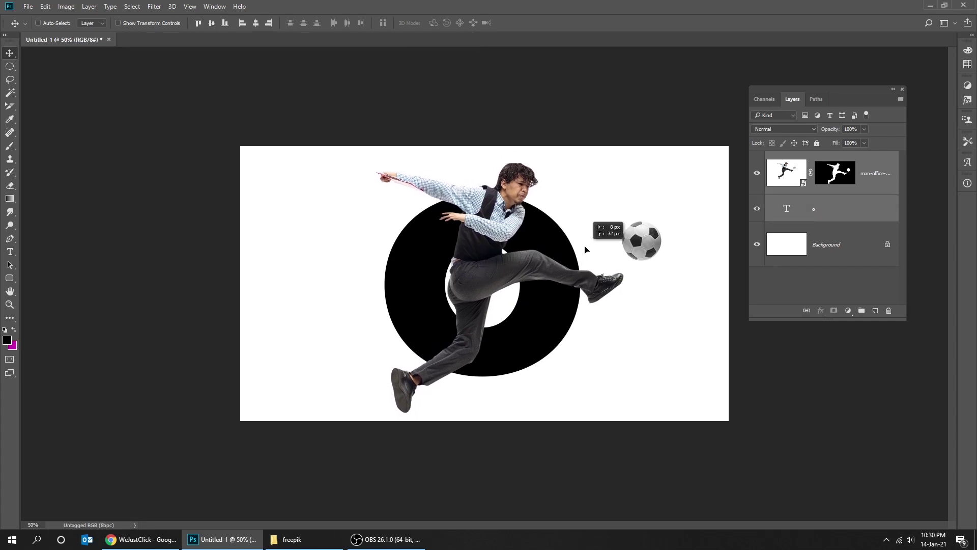
Step: Load the O layer's shape as a selection with Select Pixels
click(786, 212)
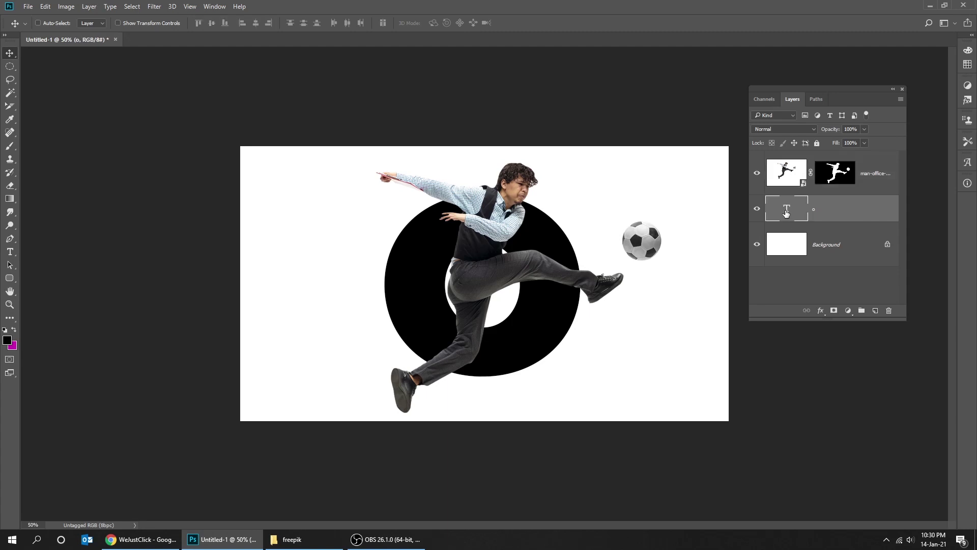
right_click(786, 213)
click(814, 244)
Step: On the footballer's layer mask, set the brush to 80 px at 100% opacity
click(840, 172)
key(ctrl+plus)
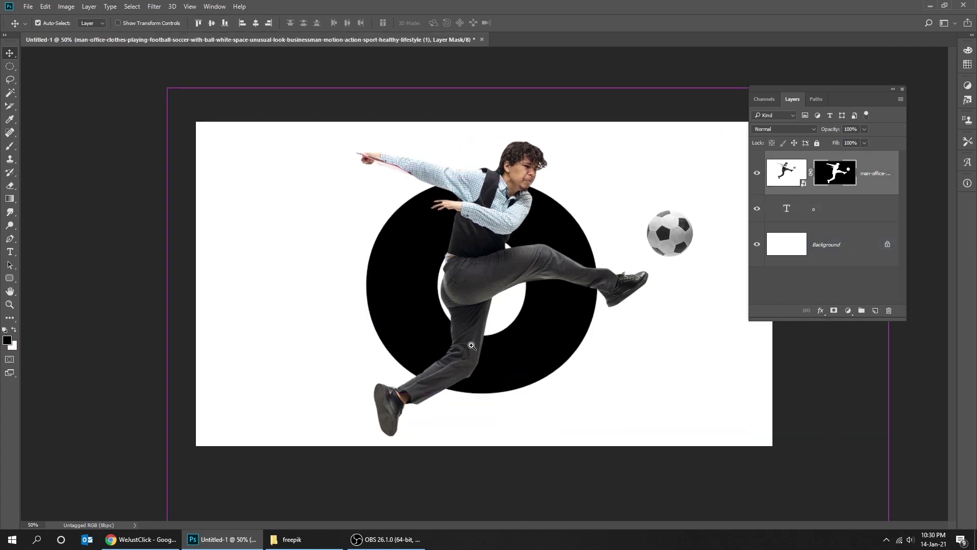
scroll(466, 336, up, 1)
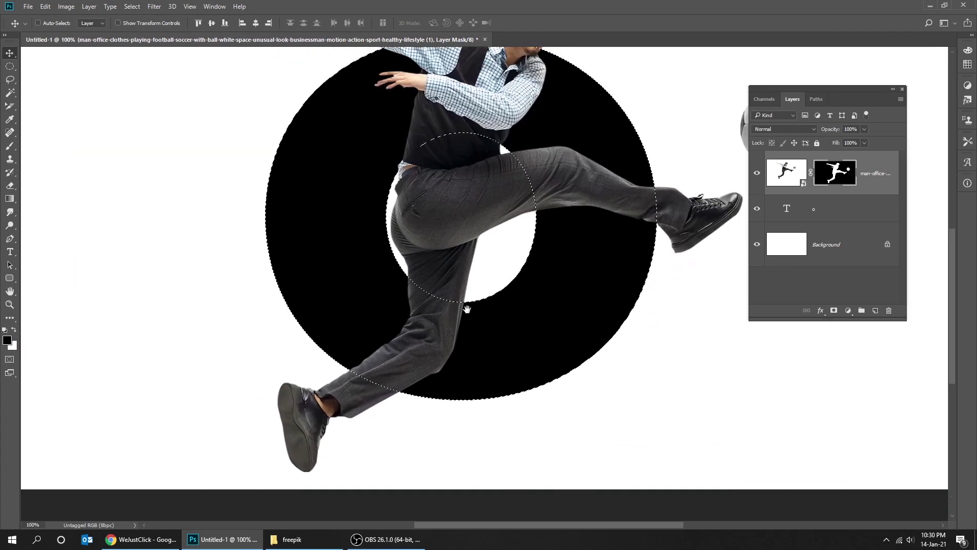
key(b)
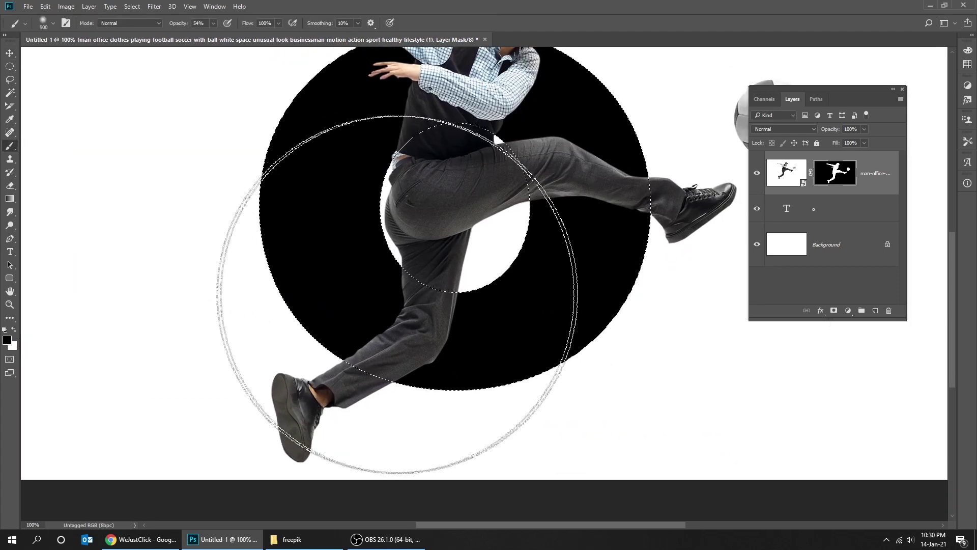
click(53, 22)
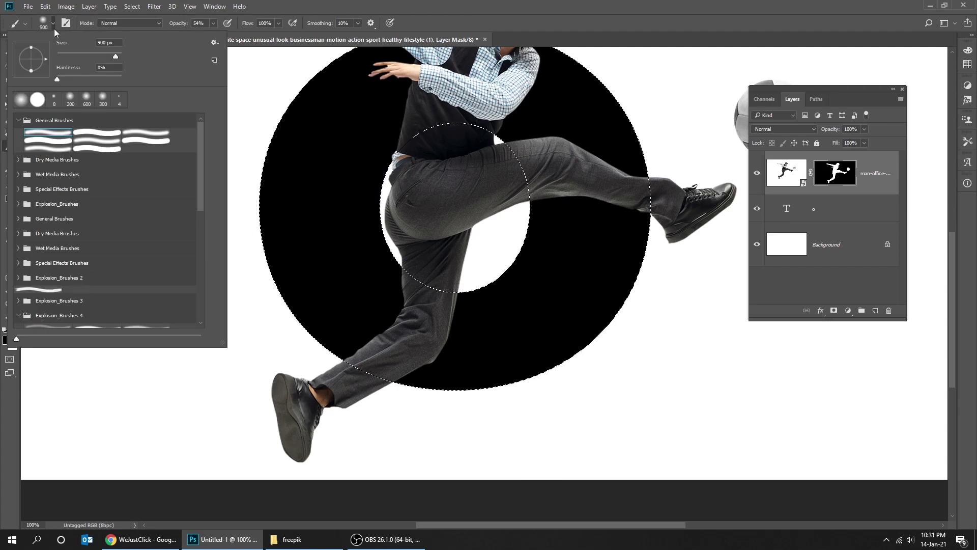
click(82, 56)
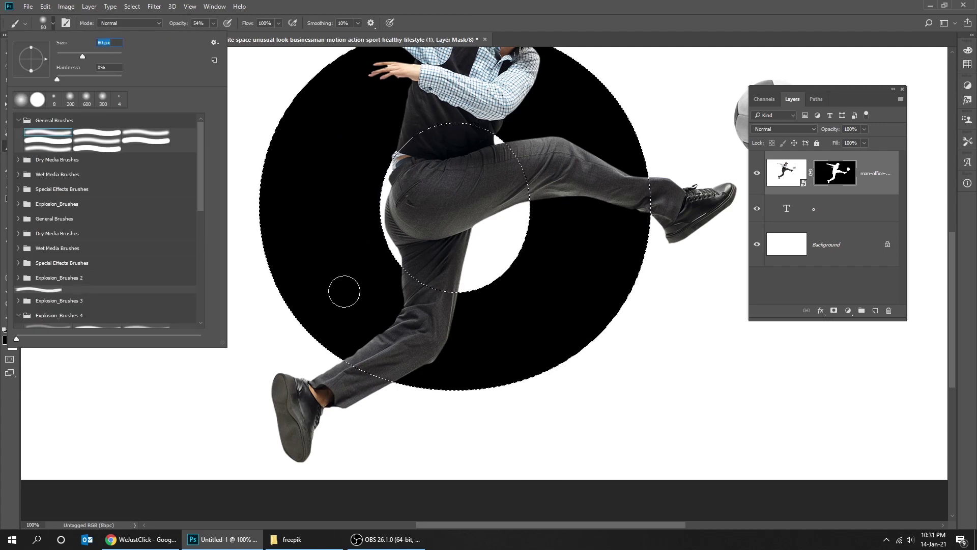
click(237, 107)
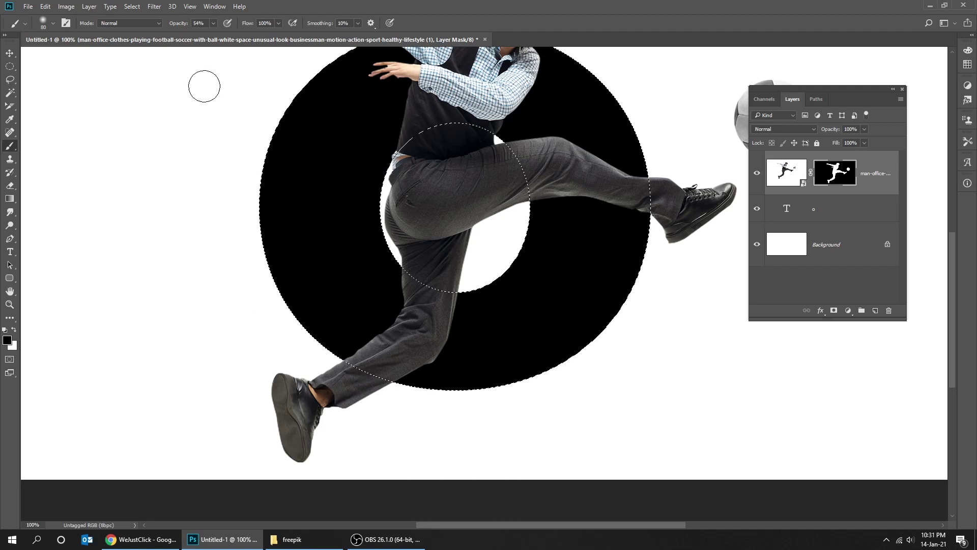
click(214, 22)
drag(214, 36, 255, 42)
Step: Paint black inside the ring selection over the legs near the knee, then deselect and zoom out
mouse_move(379, 337)
mouse_down()
mouse_move(385, 365)
mouse_move(353, 351)
mouse_move(396, 375)
mouse_move(374, 361)
mouse_move(418, 370)
mouse_move(451, 321)
mouse_move(429, 337)
mouse_move(406, 280)
mouse_move(402, 331)
mouse_move(386, 338)
mouse_move(411, 322)
mouse_move(393, 349)
mouse_move(463, 297)
mouse_up()
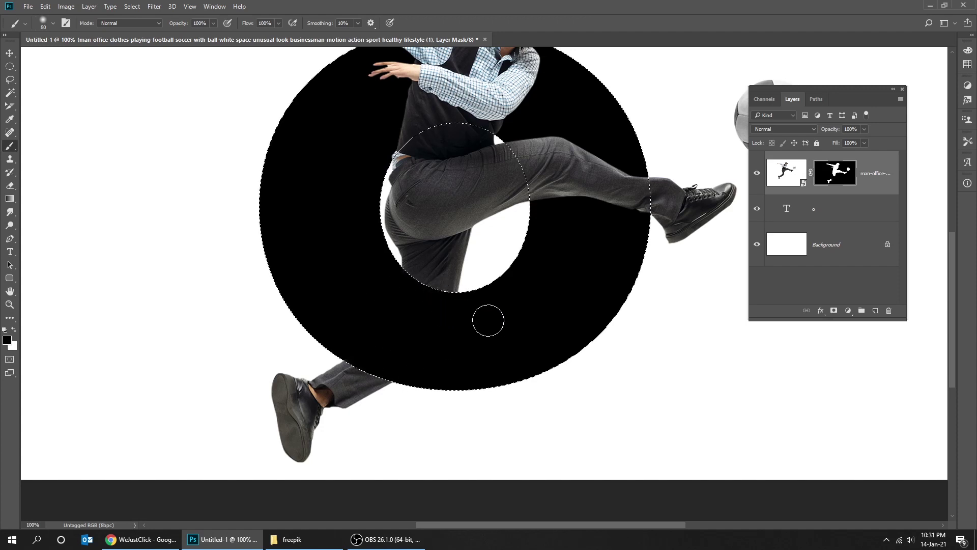
drag(484, 322, 440, 368)
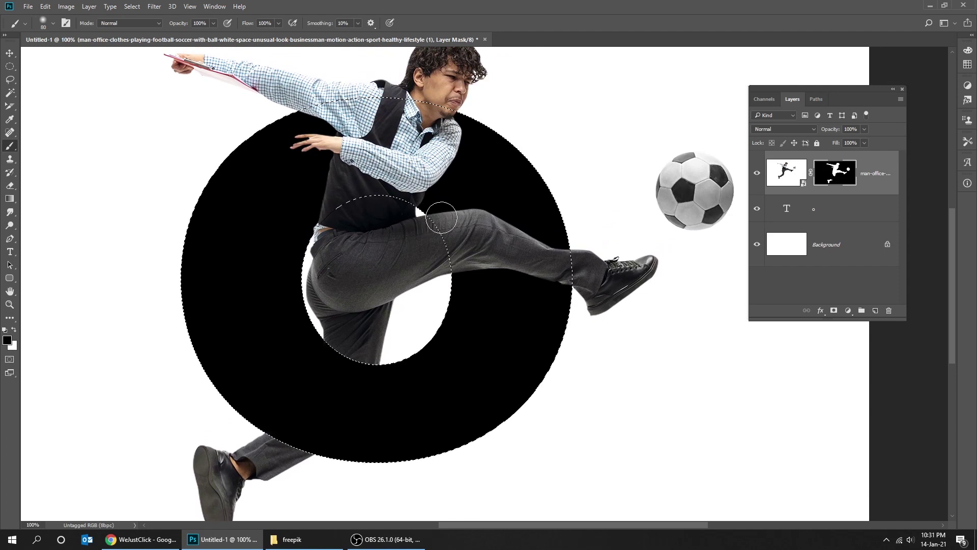
mouse_move(445, 217)
mouse_down()
mouse_move(450, 254)
mouse_move(443, 217)
mouse_move(471, 228)
mouse_move(474, 274)
mouse_move(491, 262)
mouse_move(504, 269)
mouse_move(498, 227)
mouse_move(478, 209)
mouse_move(464, 216)
mouse_move(473, 245)
mouse_move(487, 259)
mouse_move(501, 247)
mouse_move(517, 295)
mouse_move(537, 305)
mouse_move(567, 258)
mouse_move(527, 225)
mouse_move(451, 220)
mouse_up()
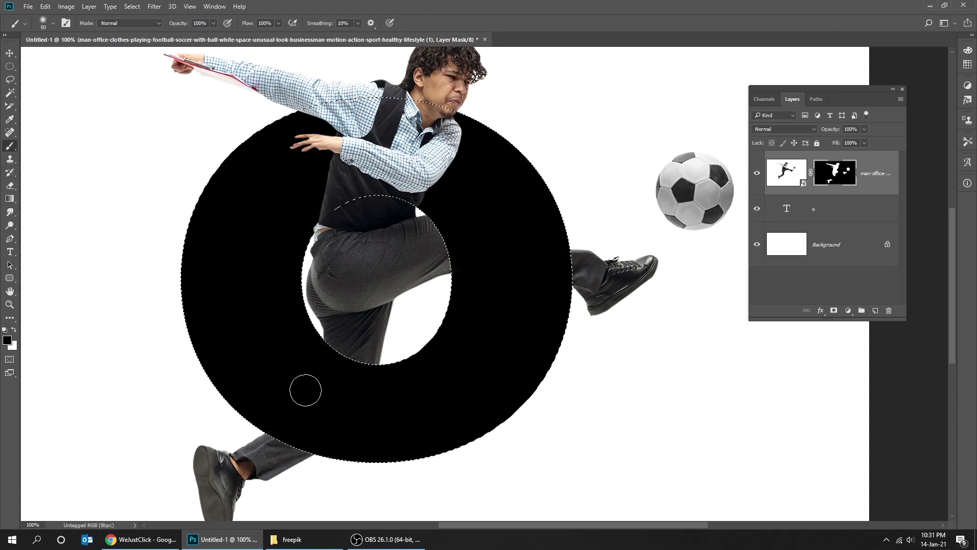
drag(312, 371, 338, 377)
click(131, 9)
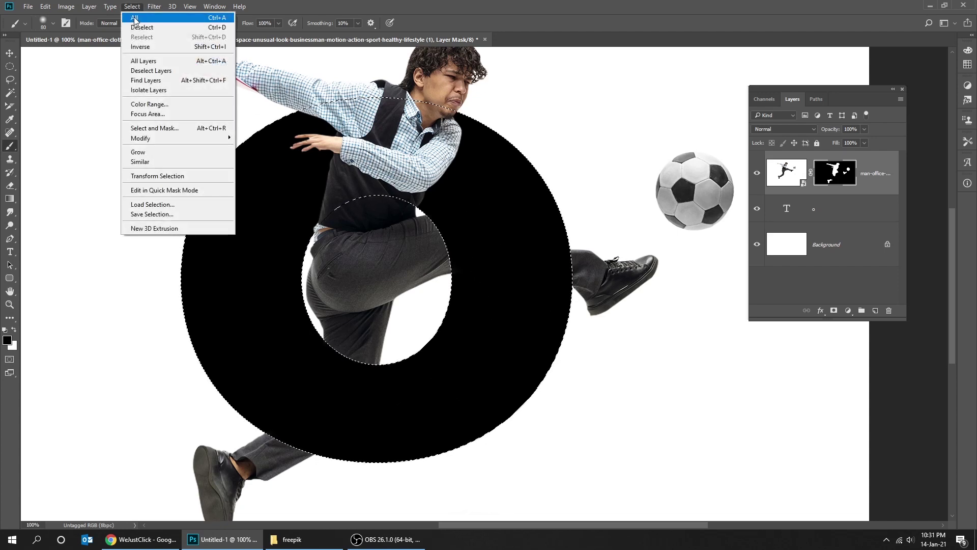
click(136, 28)
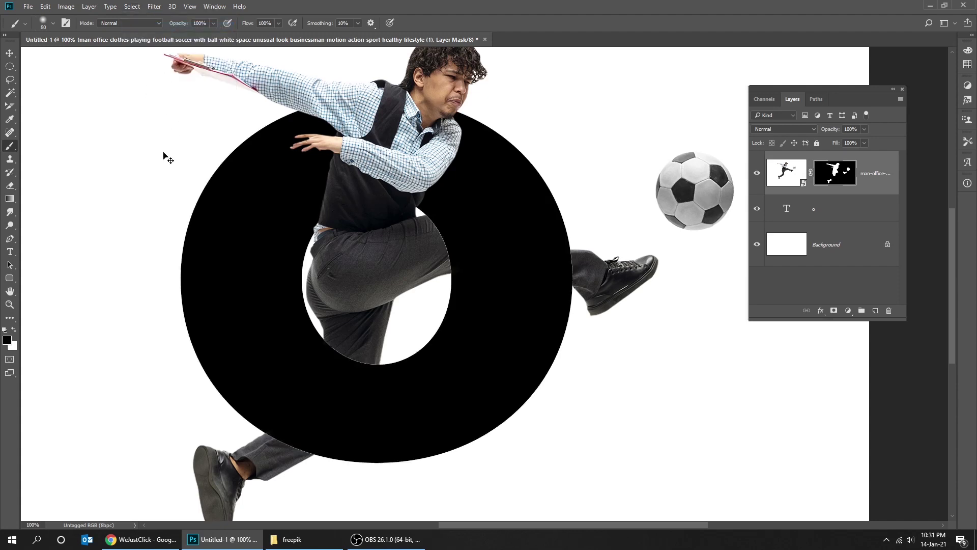
key(ctrl+minus)
Step: Add a Gradient Map adjustment layer using the Violet, Orange preset
key(v)
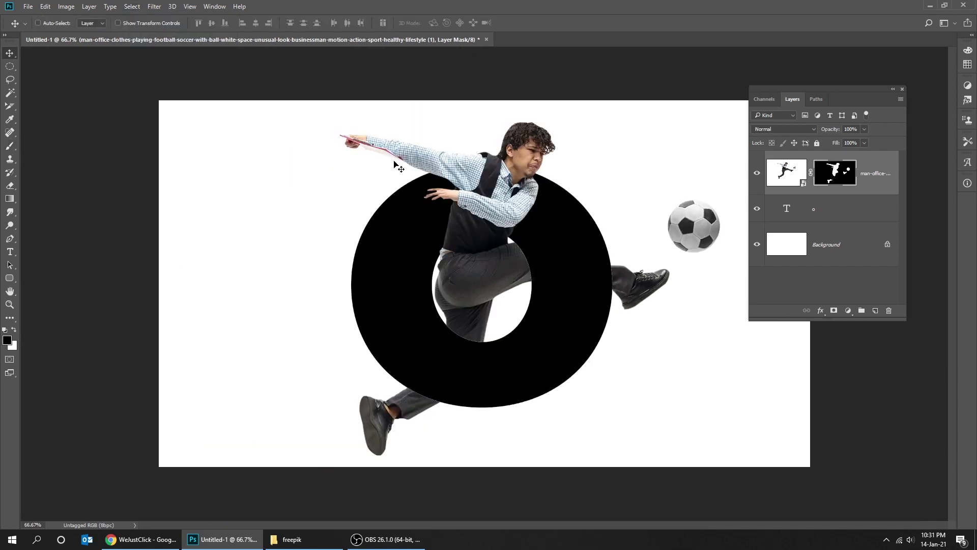
key(ctrl+2)
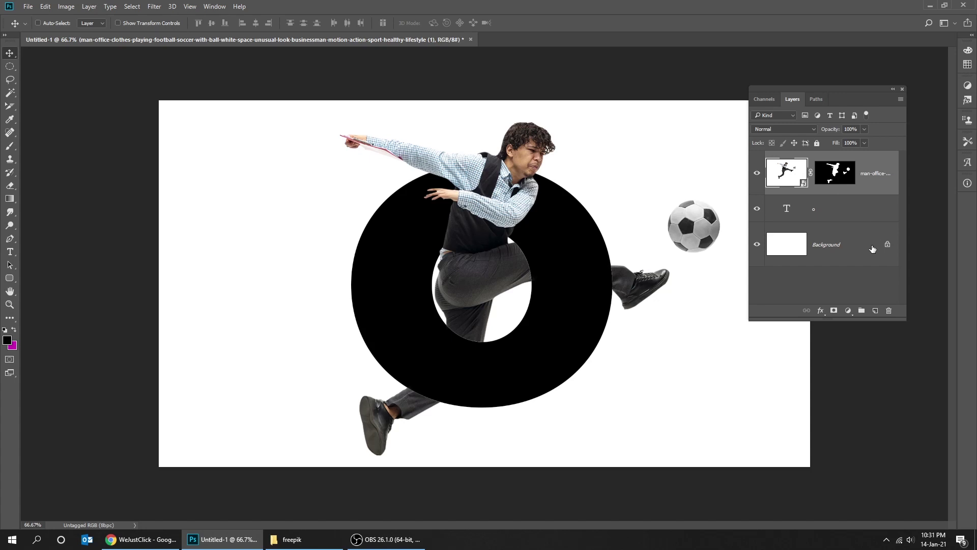
click(855, 312)
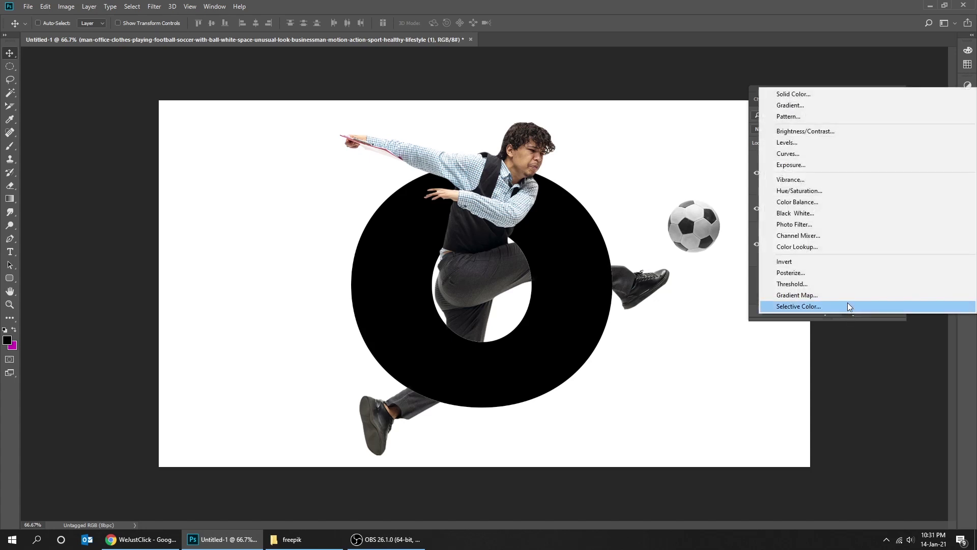
click(845, 296)
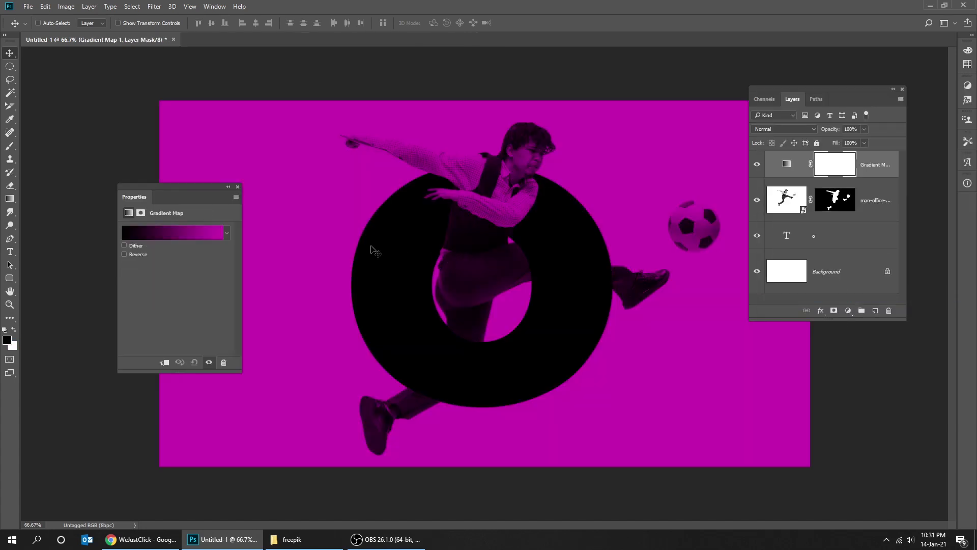
click(182, 234)
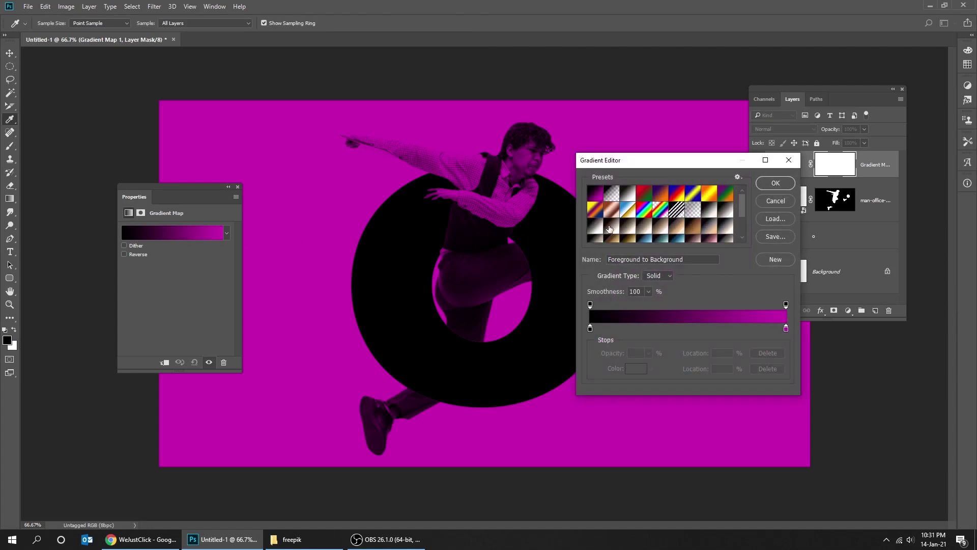
click(661, 193)
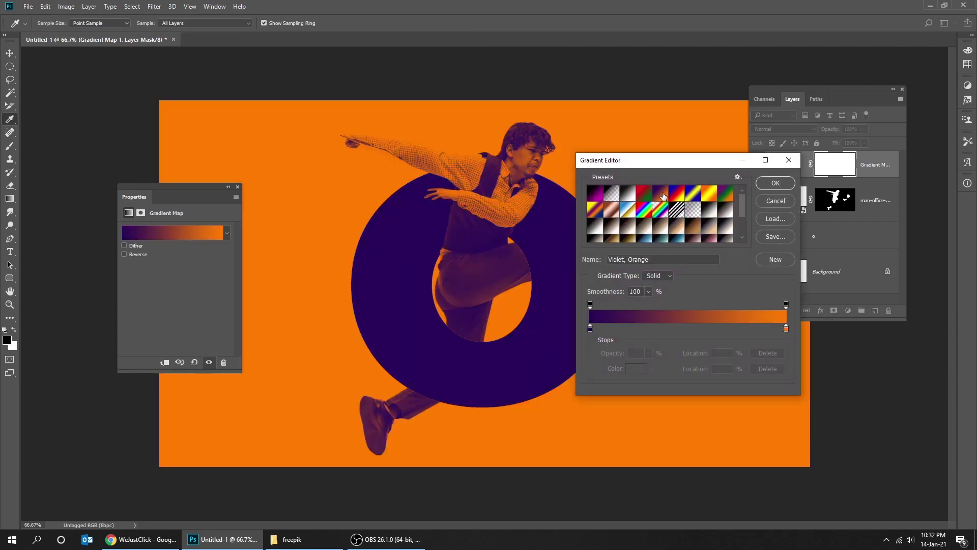
click(782, 184)
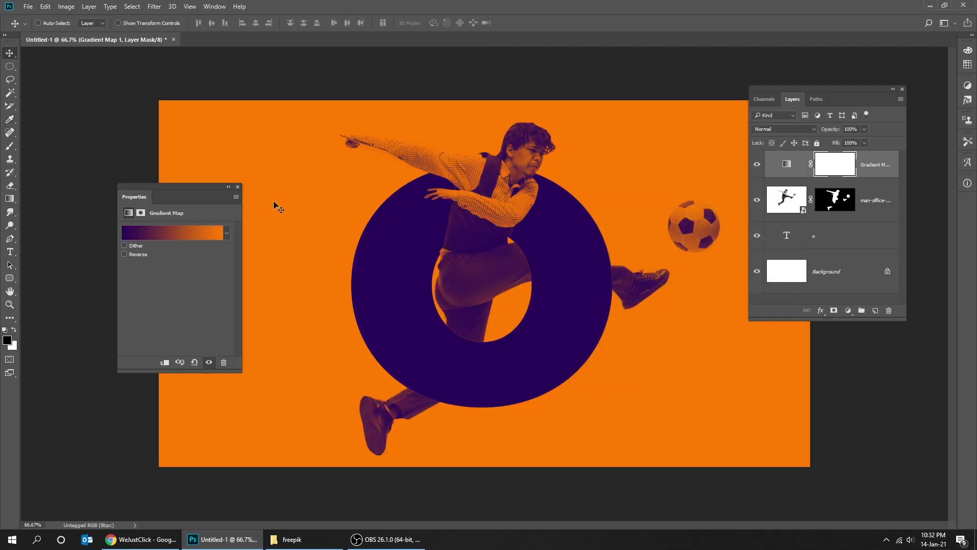
click(239, 188)
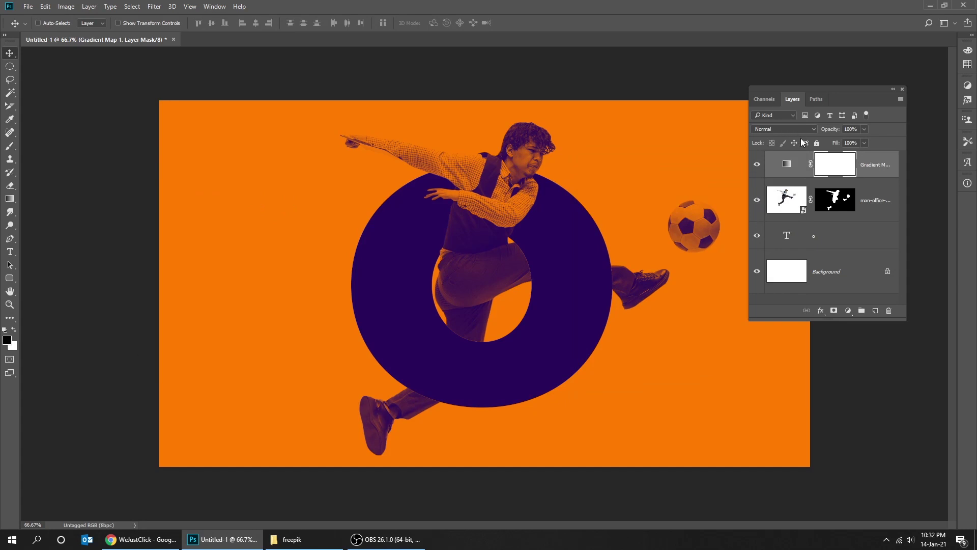
Step: Clip the gradient map to the footballer and blend it as Soft Light at 39% fill
right_click(865, 166)
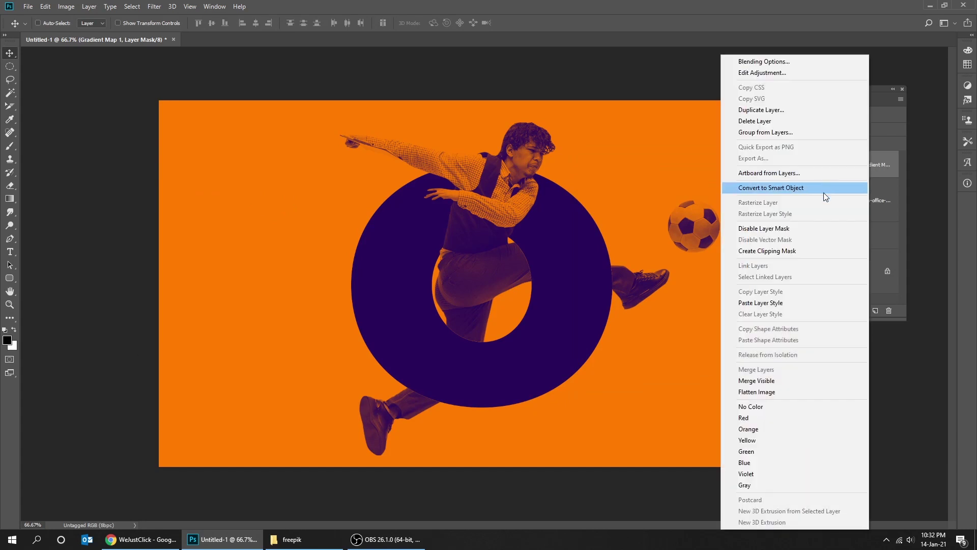
click(813, 249)
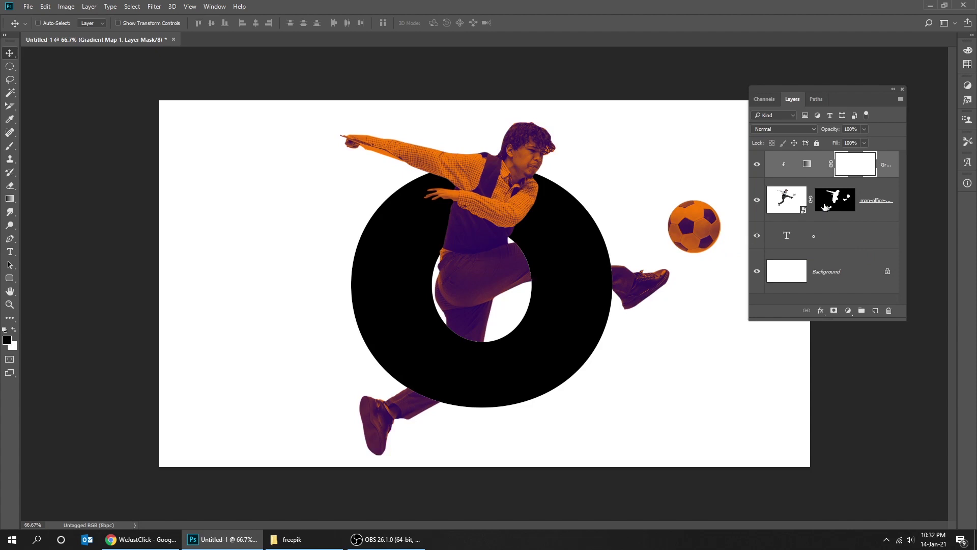
click(784, 128)
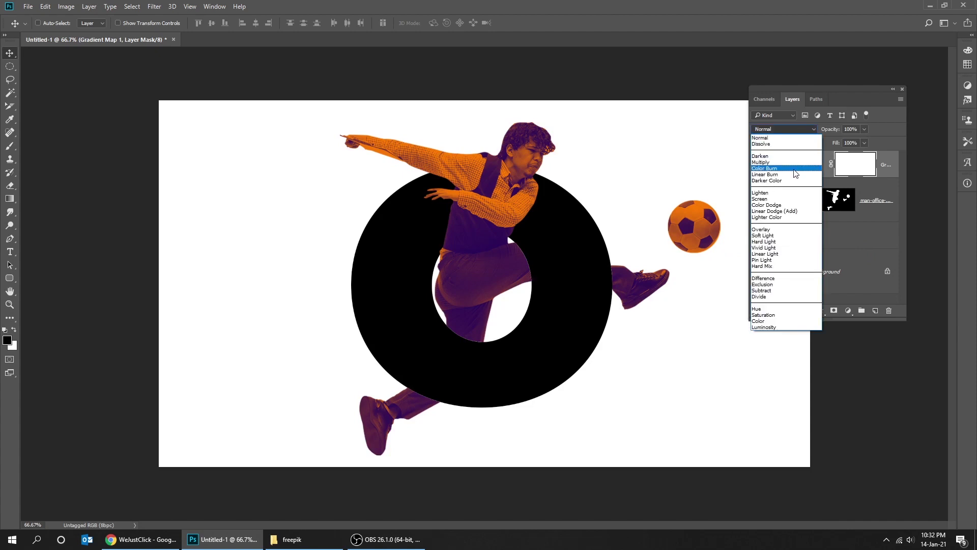
click(792, 237)
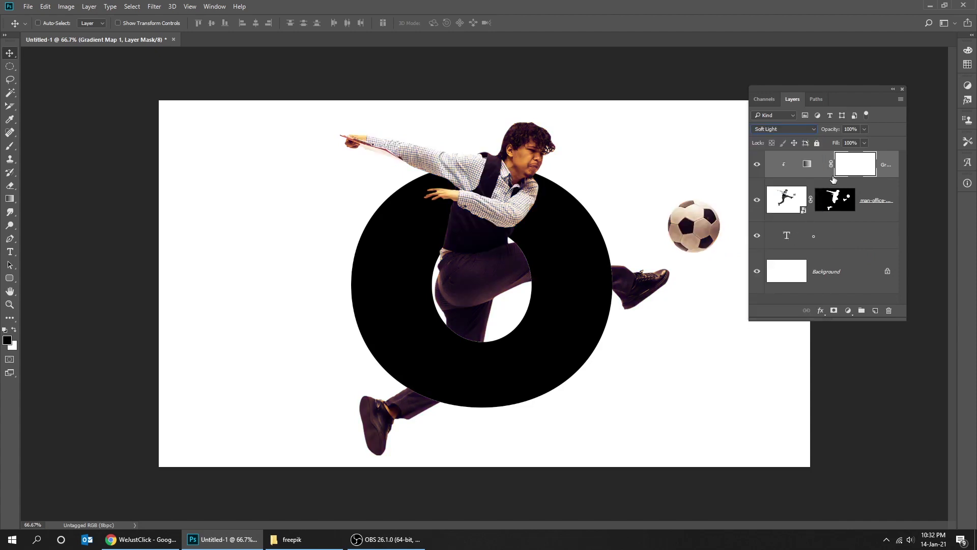
click(864, 144)
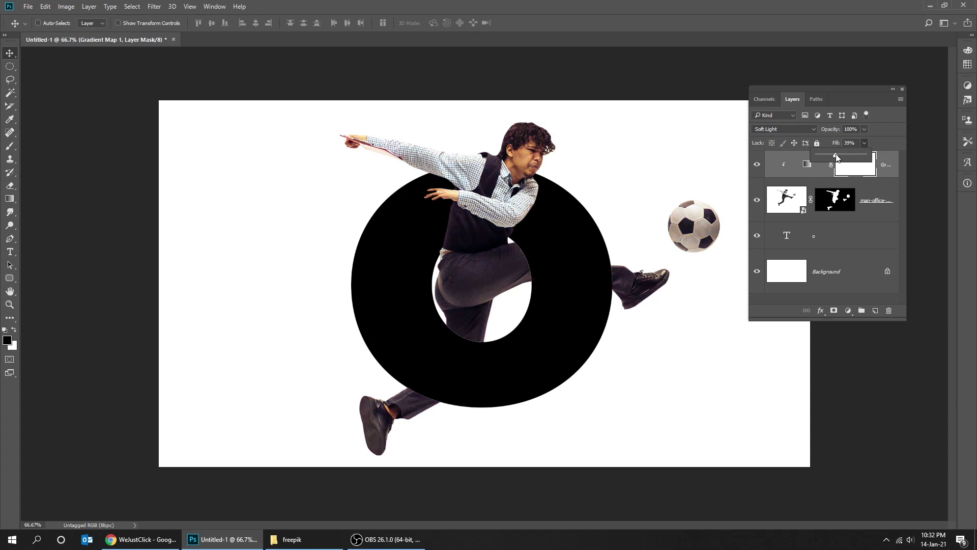
click(862, 205)
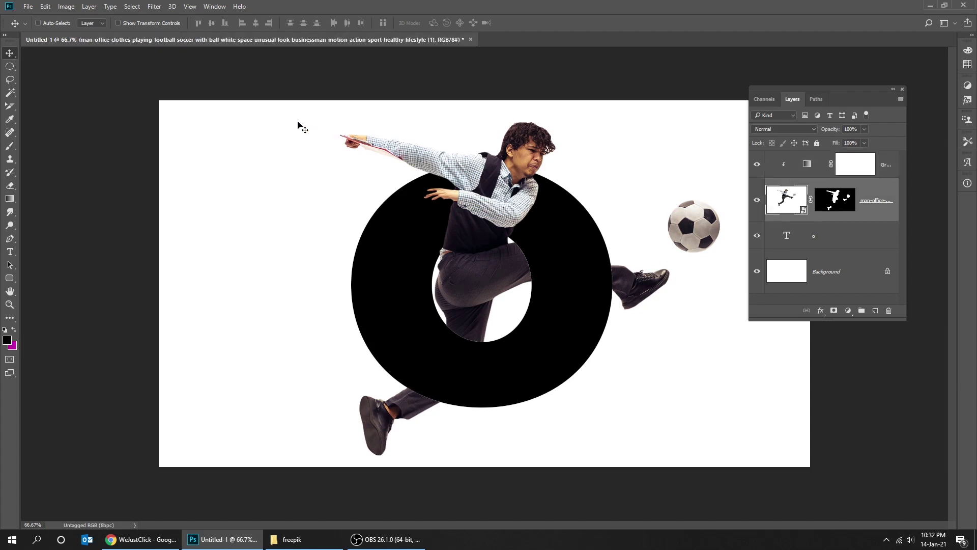
Step: Apply a Brightness/Contrast smart filter to the footballer: brightness -12, contrast 24
click(66, 6)
mouse_move(93, 32)
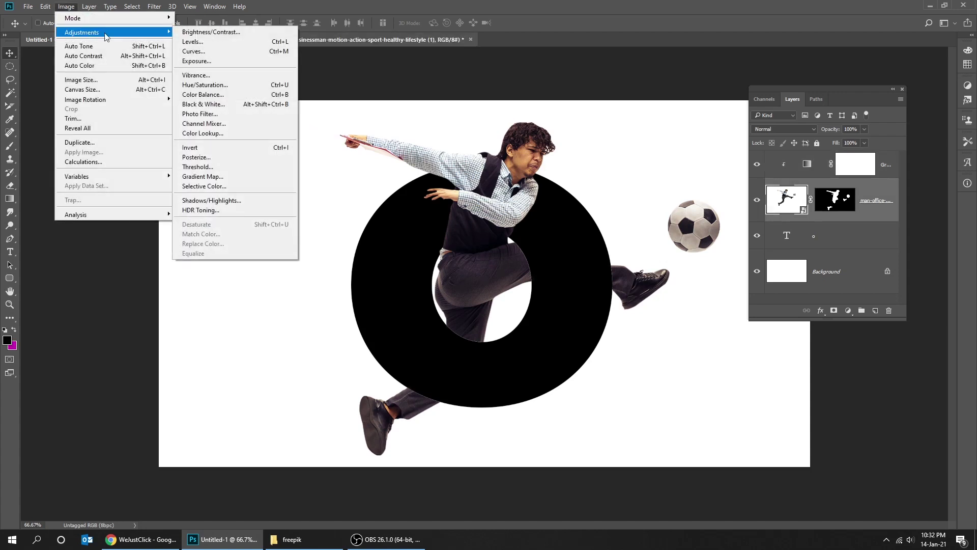
click(213, 34)
drag(465, 148, 232, 238)
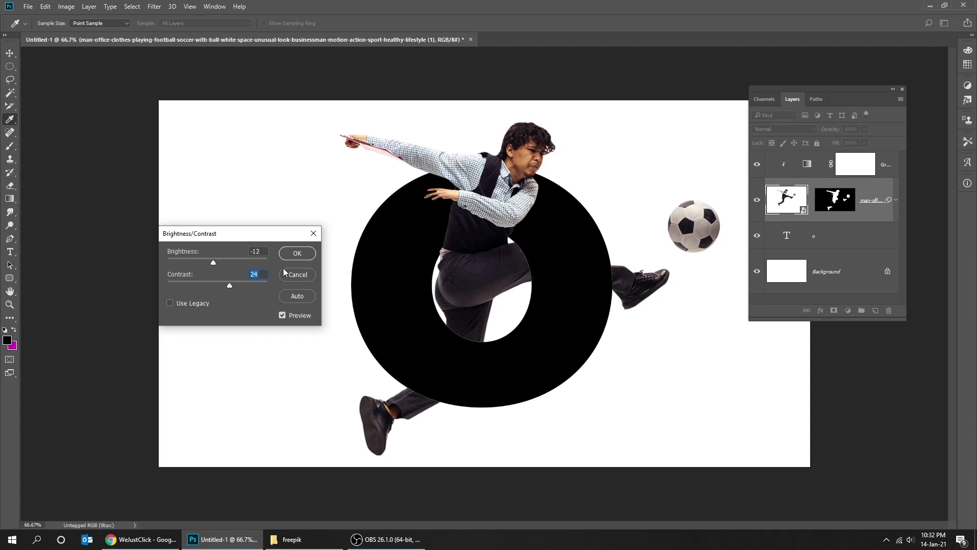
click(298, 254)
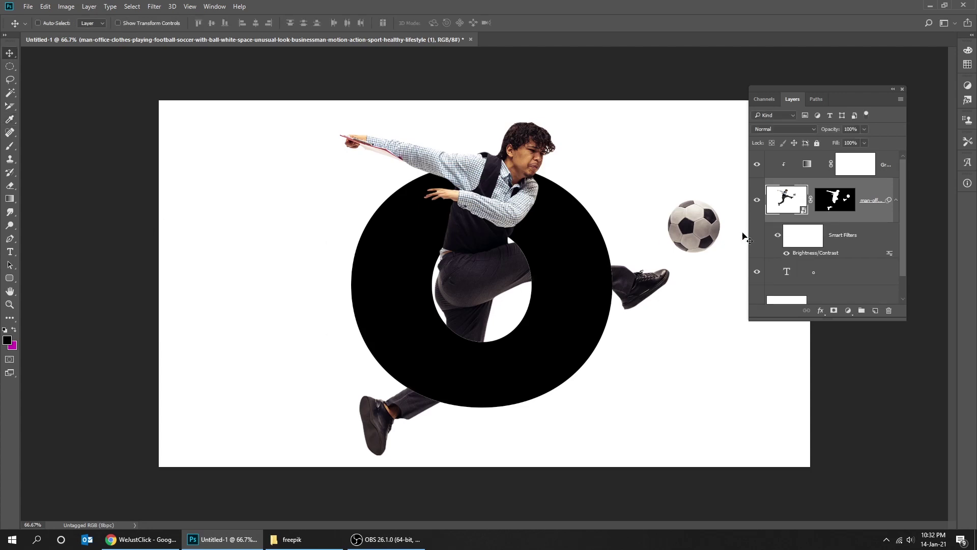
click(896, 200)
click(846, 241)
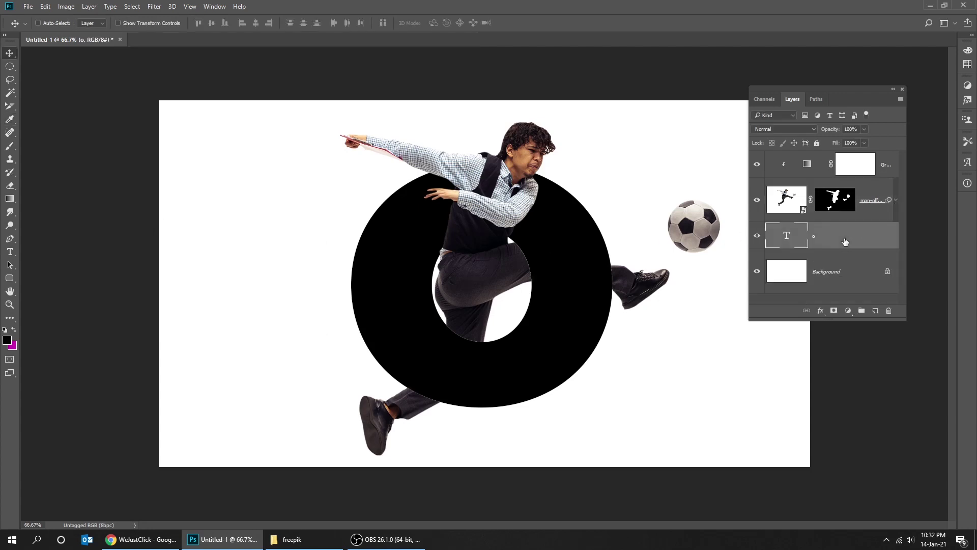
Step: Set the foreground colour to #030303 and the background colour to magenta #ce02b4
click(7, 341)
click(629, 330)
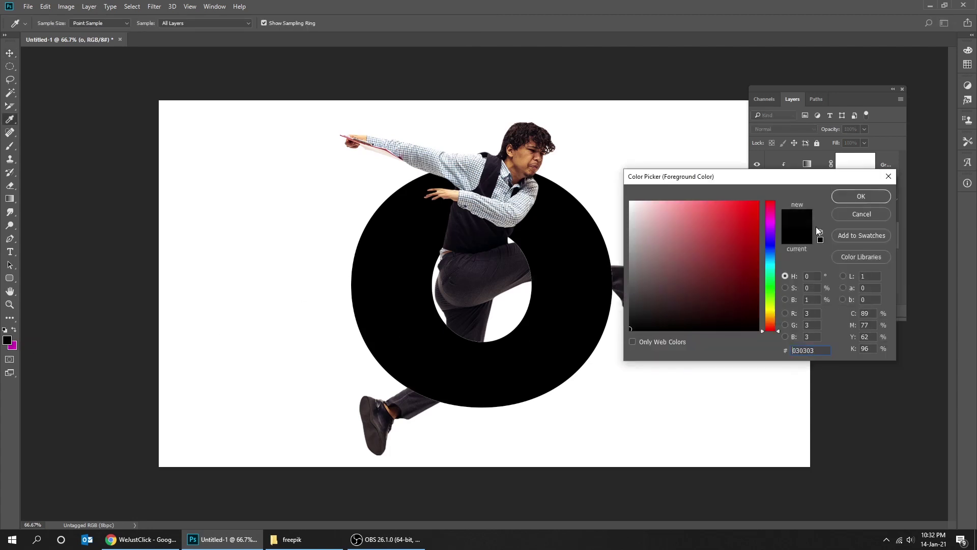
click(860, 197)
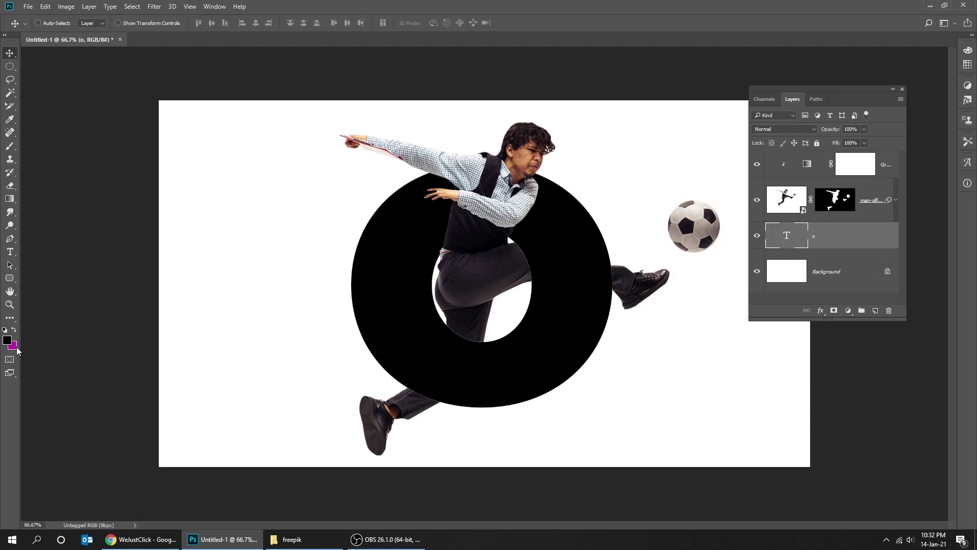
click(12, 346)
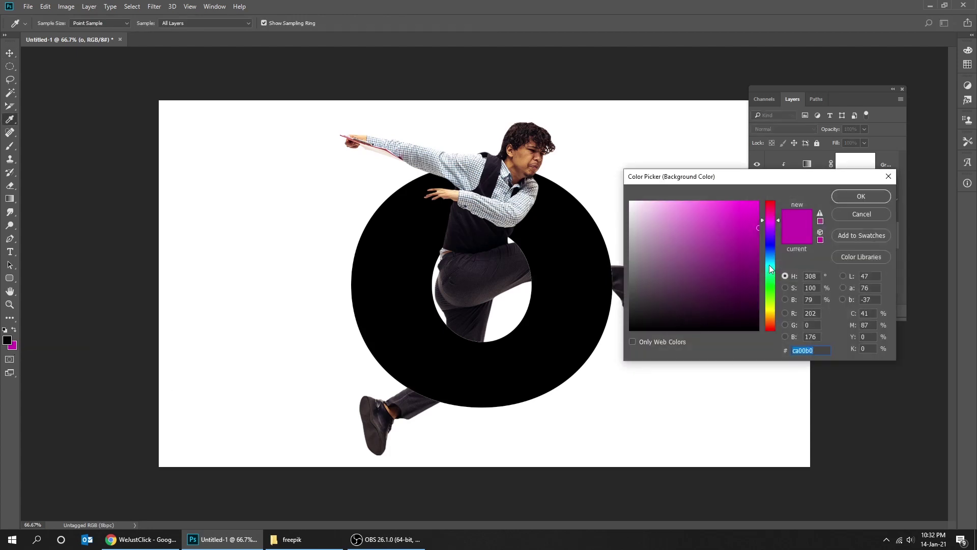
drag(758, 235, 757, 225)
click(850, 199)
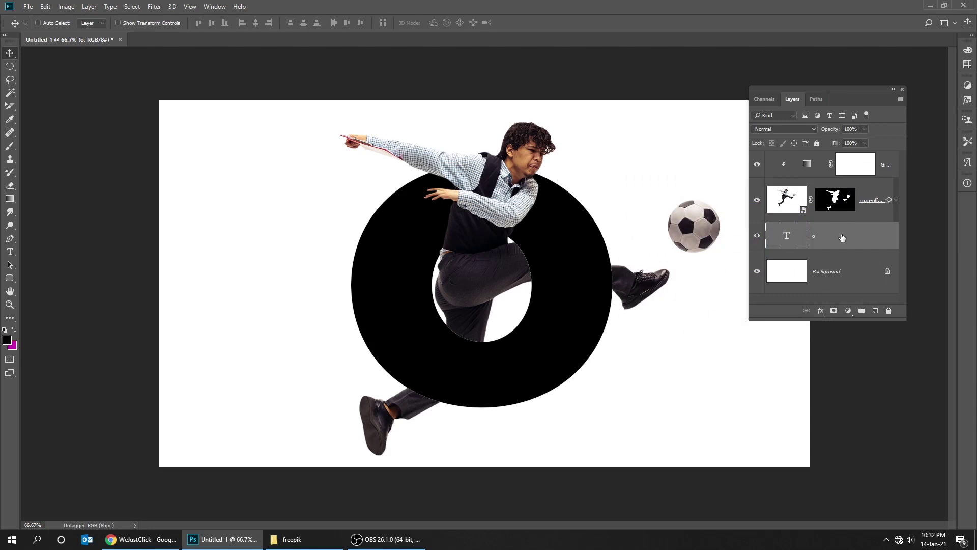
Step: Add a Gradient Overlay layer style to the O text layer
click(821, 312)
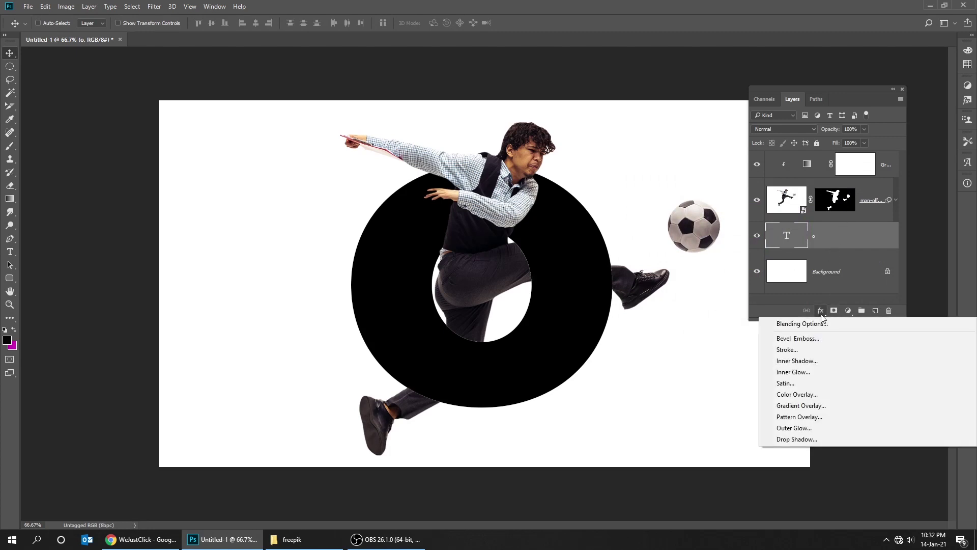
click(816, 405)
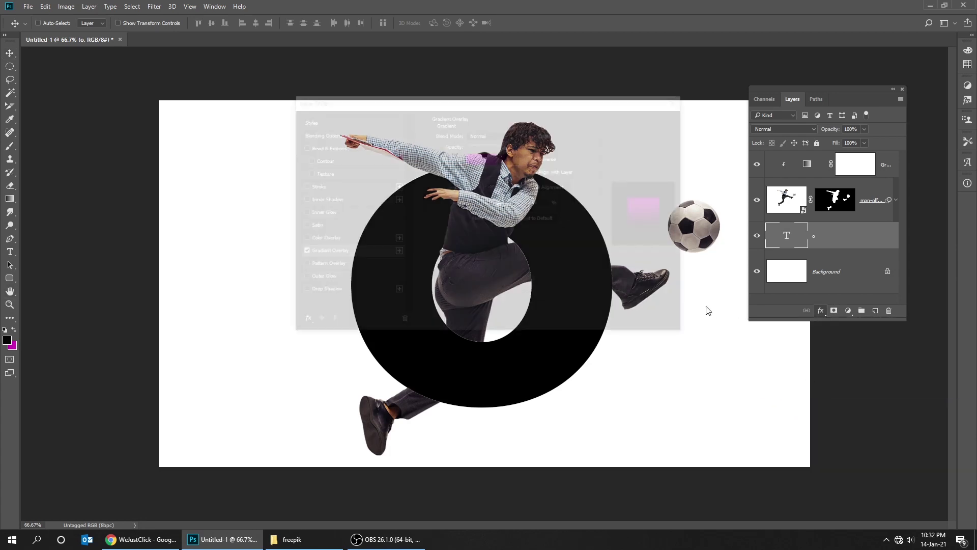
drag(550, 108, 280, 119)
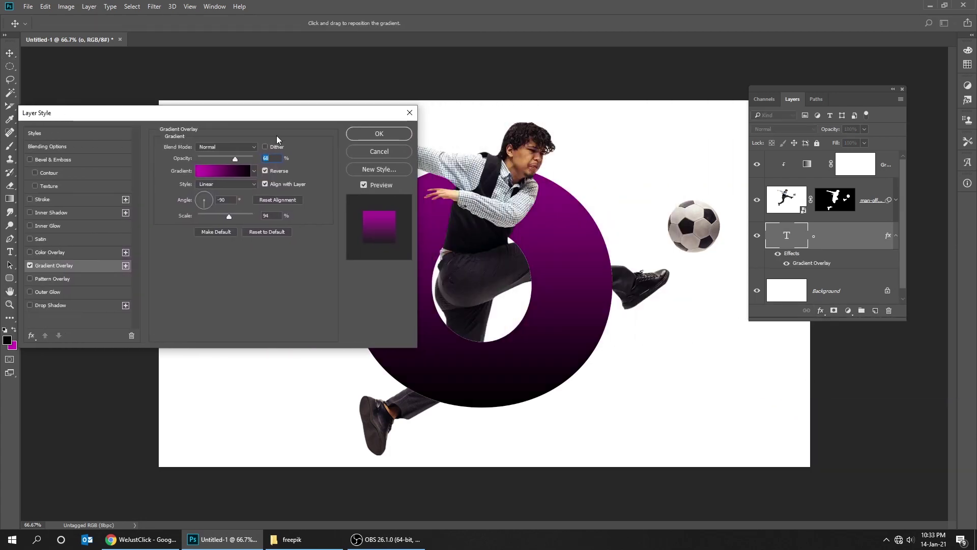
click(226, 173)
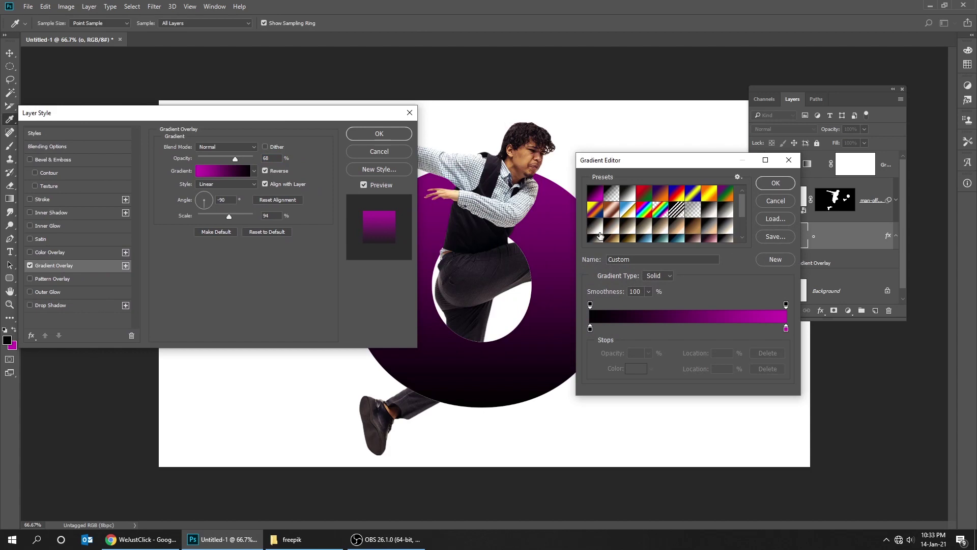
click(775, 183)
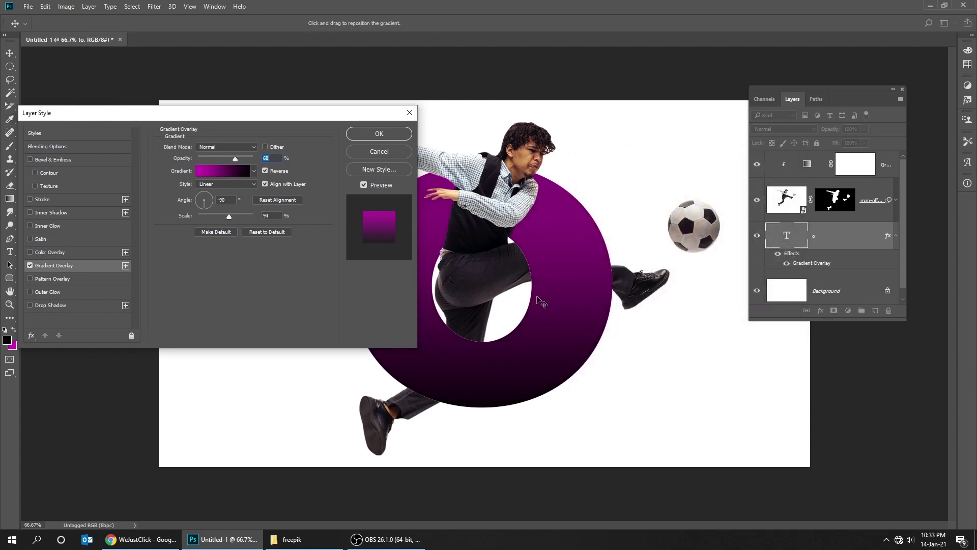
drag(318, 113, 247, 110)
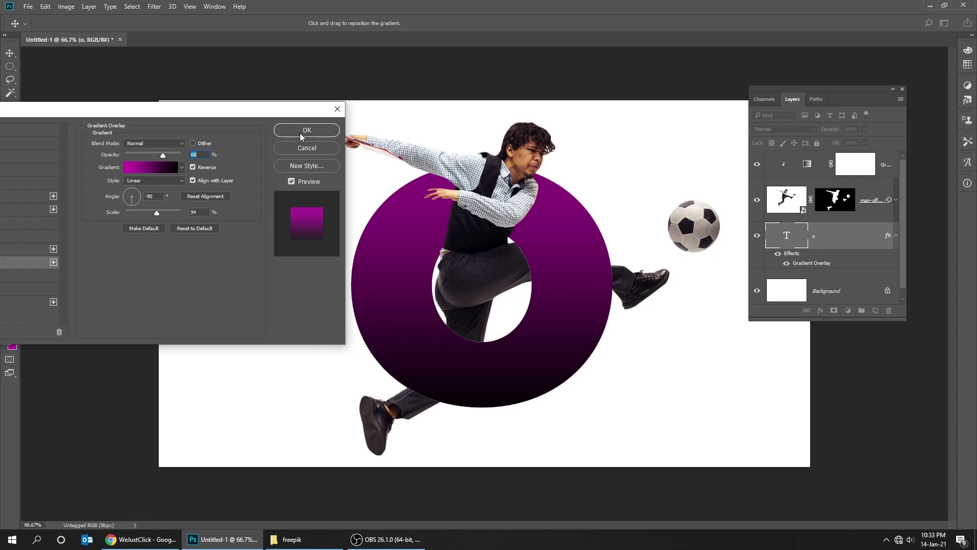
Step: Change the gradient's magenta end stop to a brighter magenta and apply the overlay
click(148, 167)
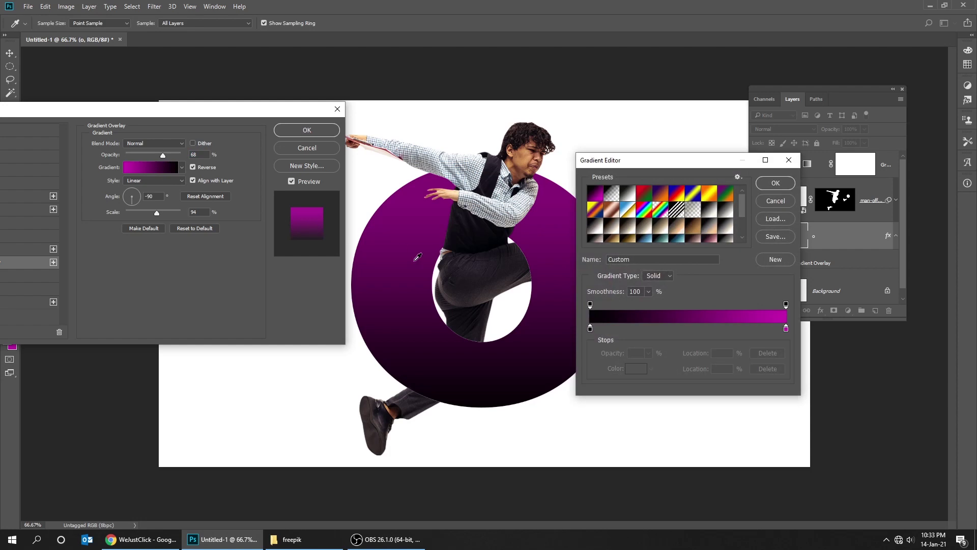
click(787, 328)
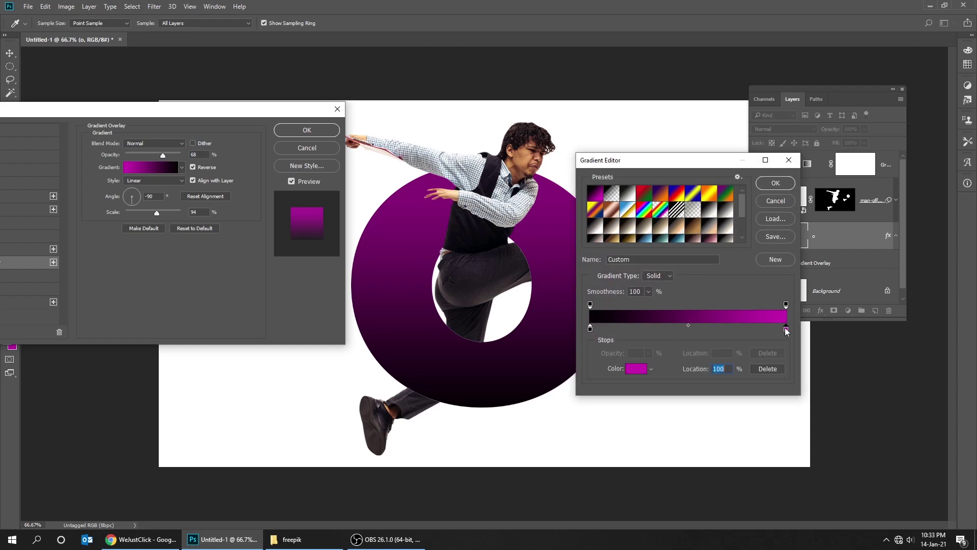
click(639, 372)
drag(677, 292, 745, 203)
click(861, 196)
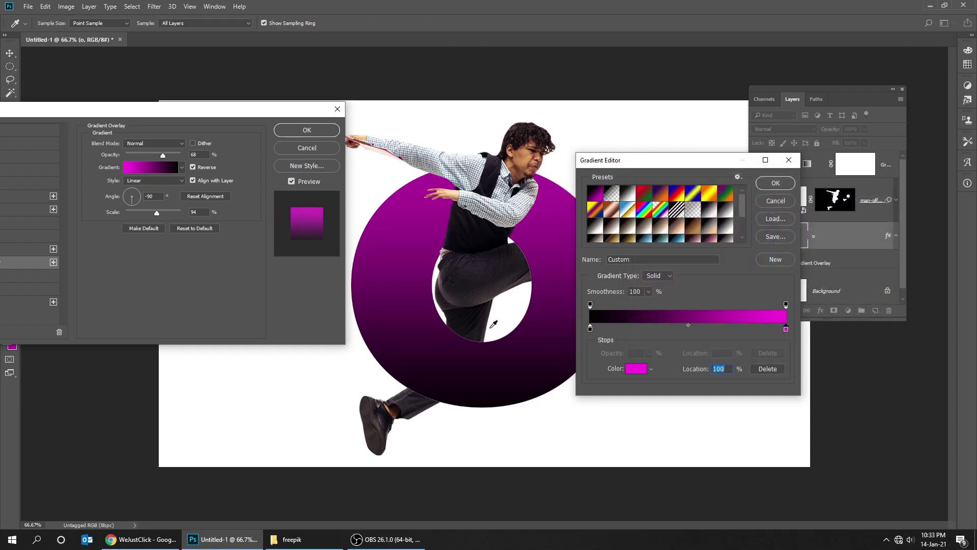
click(776, 183)
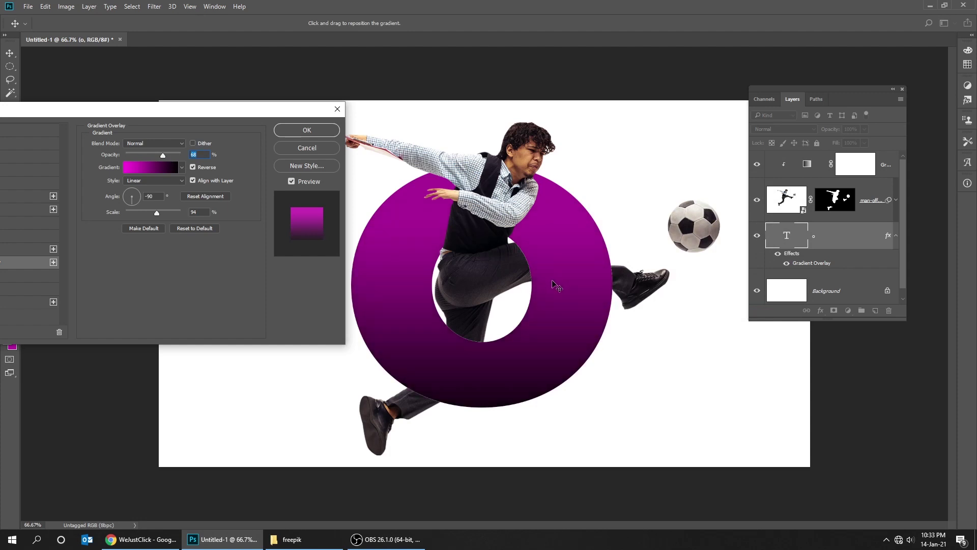
click(307, 130)
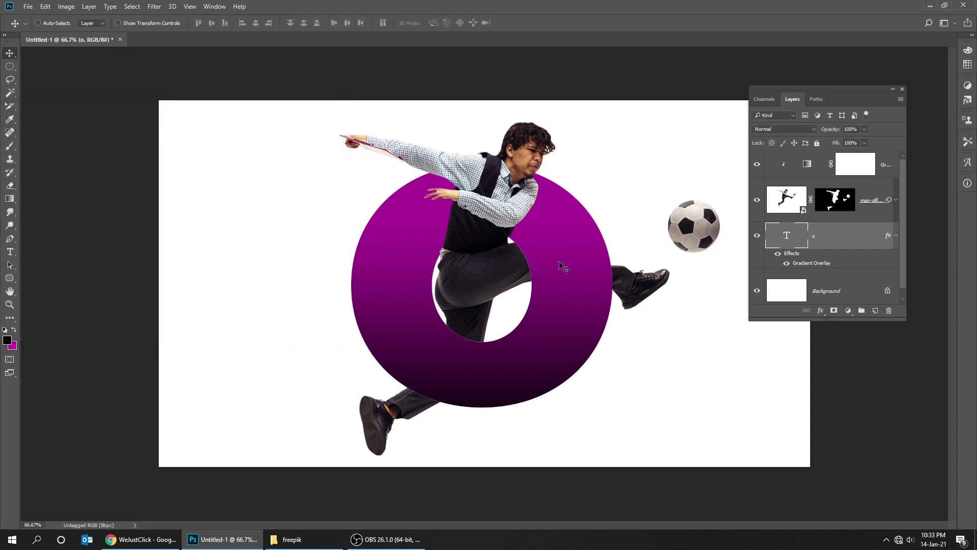
Step: Give the footballer layer a Drop Shadow: 34% opacity, 138° angle, 38 px distance, 46 px size
right_click(493, 204)
click(502, 217)
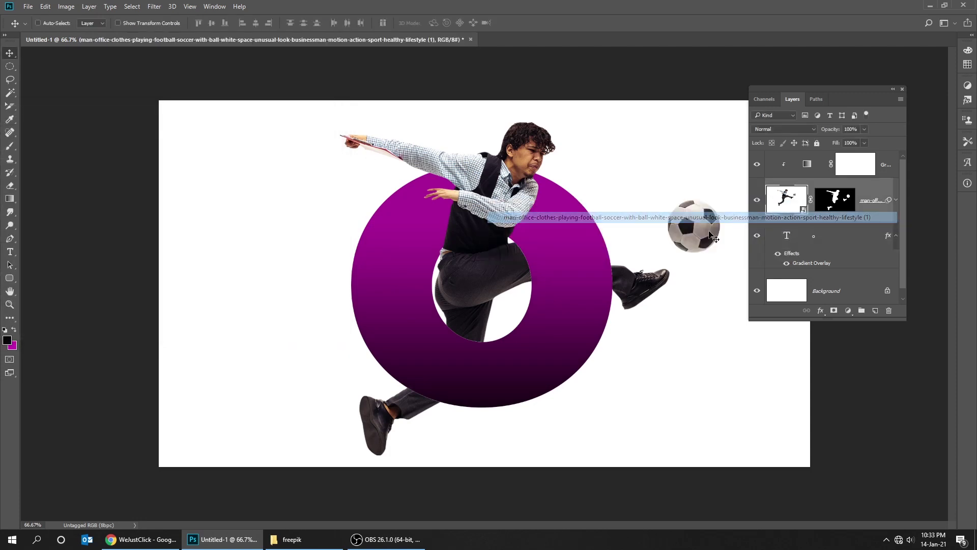
click(821, 310)
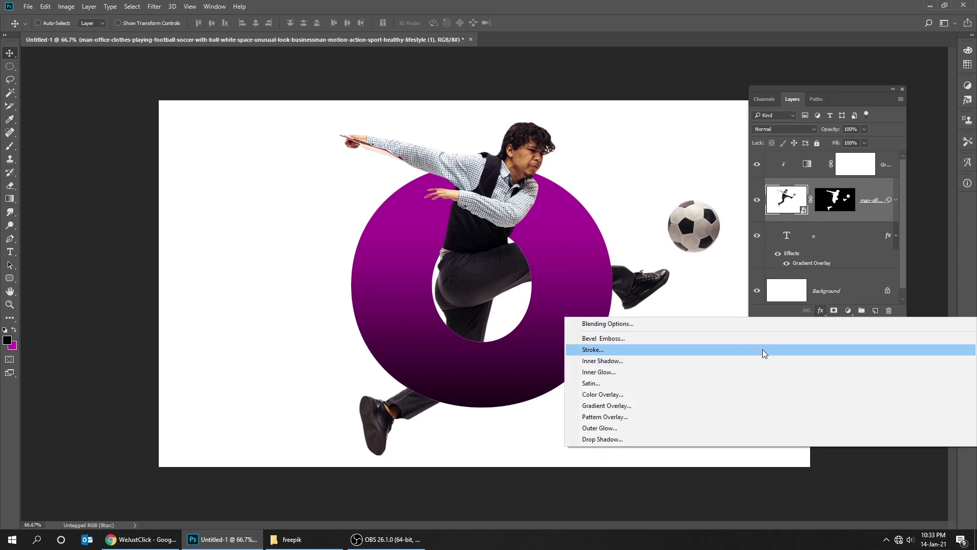
click(755, 440)
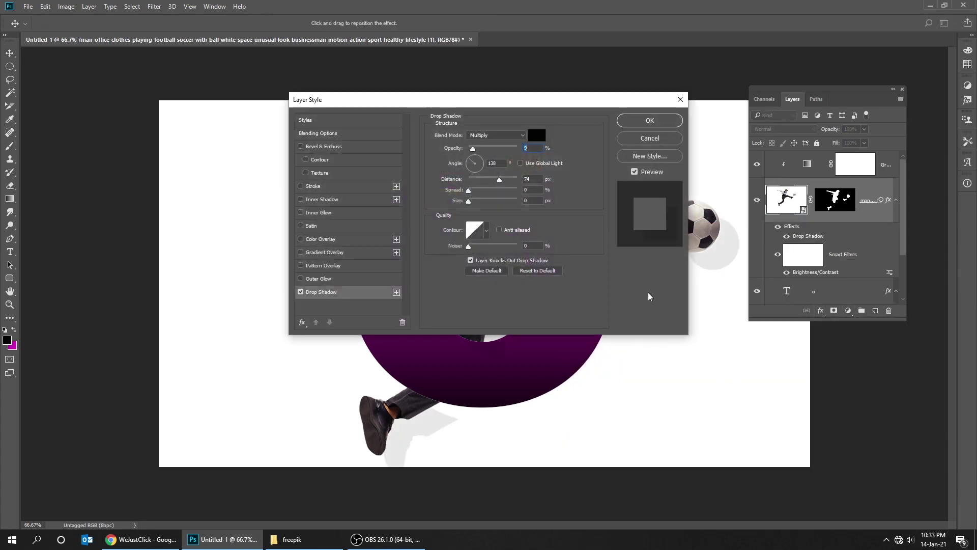
drag(585, 104, 307, 165)
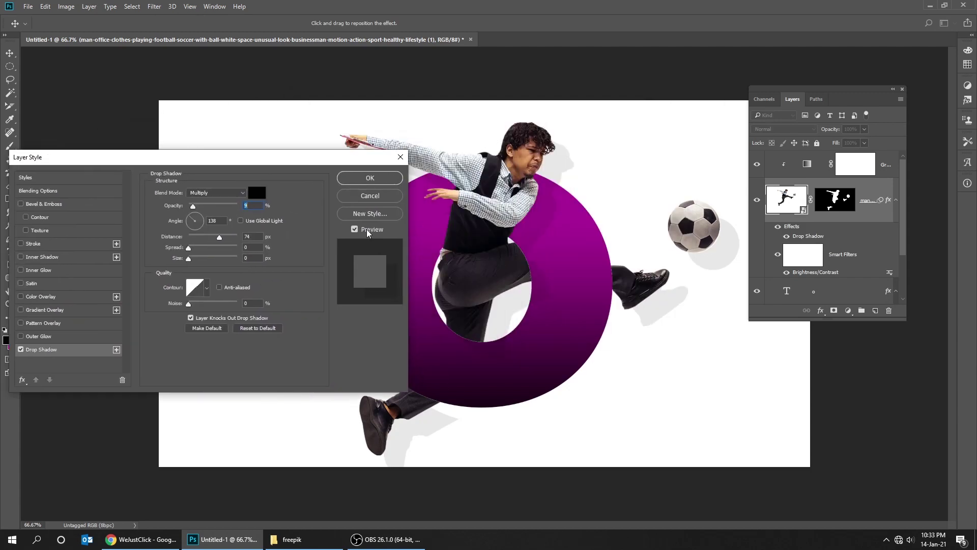
drag(220, 237, 201, 261)
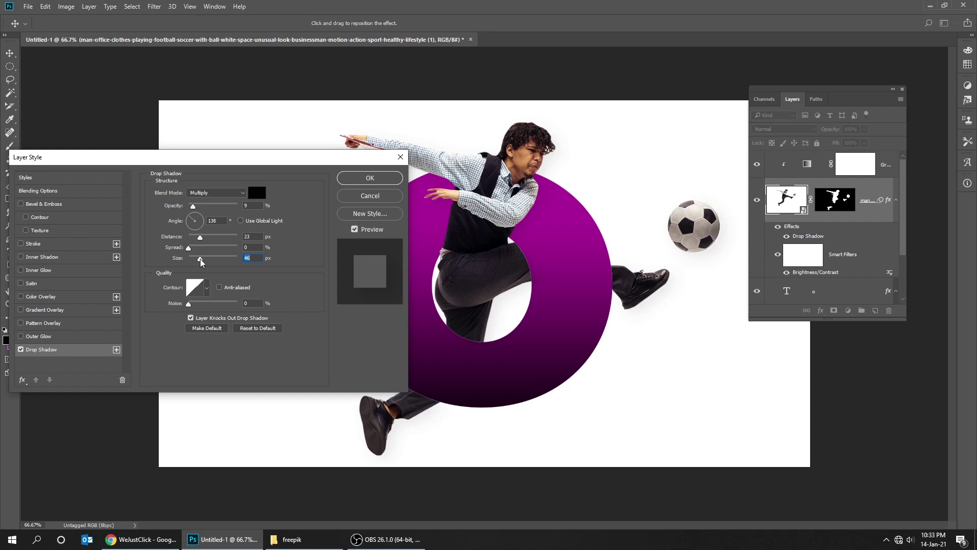
drag(513, 233, 520, 238)
drag(194, 209, 202, 209)
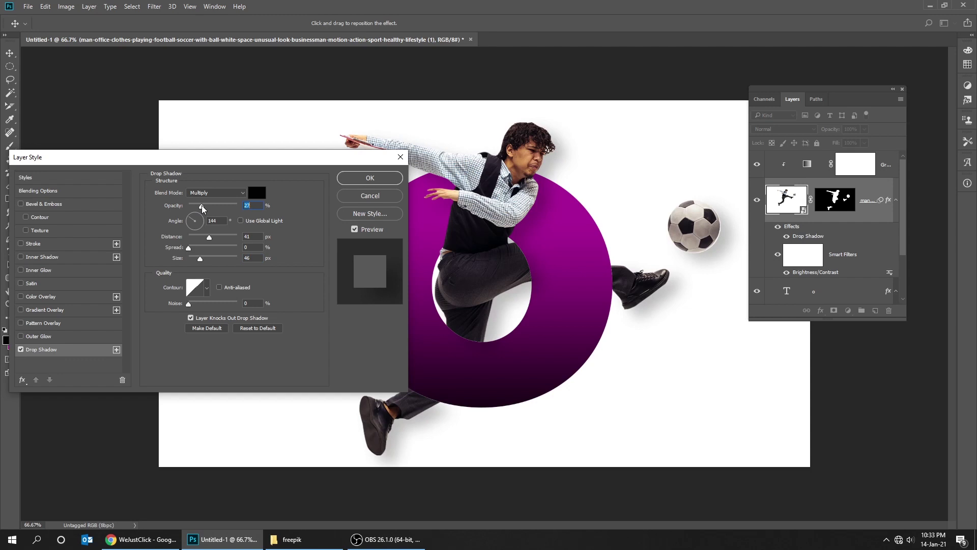
drag(523, 203, 523, 207)
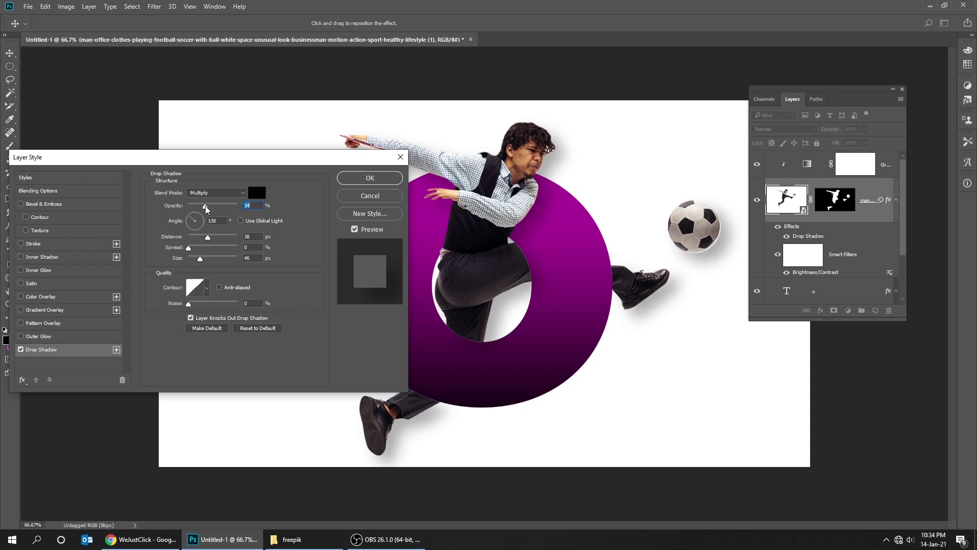
click(369, 179)
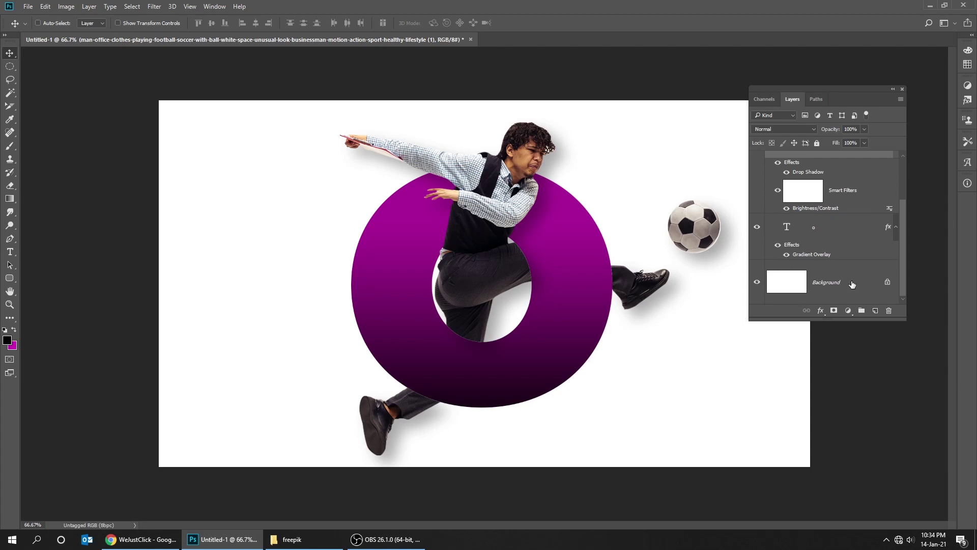
Step: Unlock the Background as Layer 0 and add a Gradient Overlay style
click(853, 284)
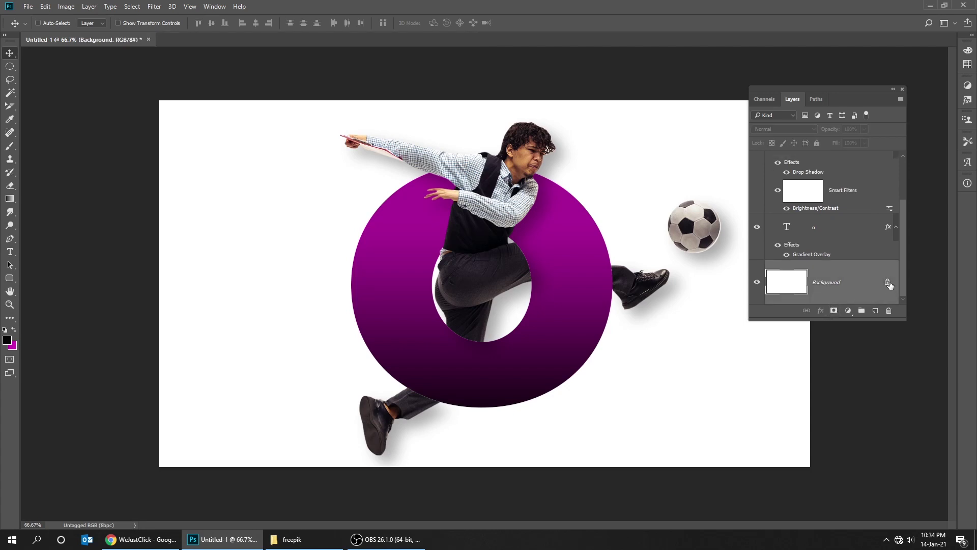
click(888, 283)
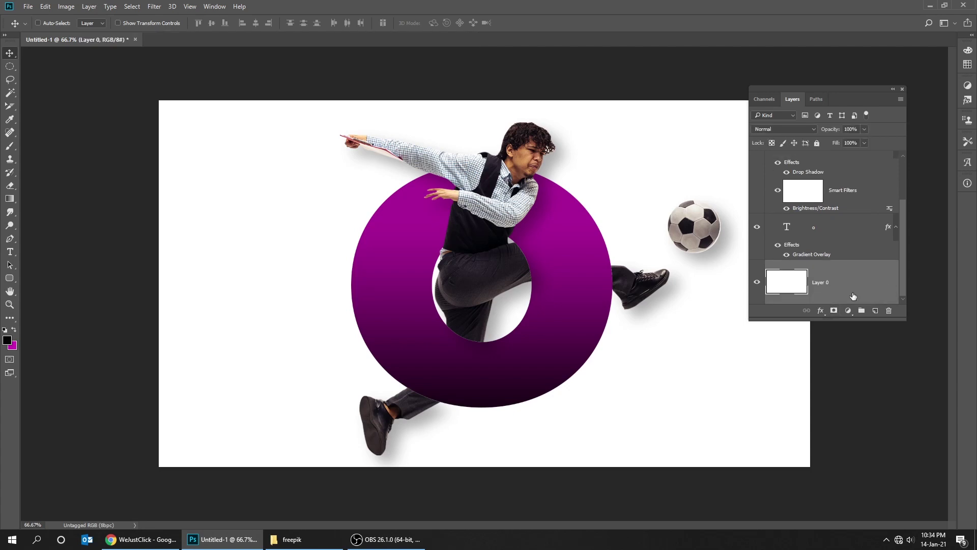
click(822, 311)
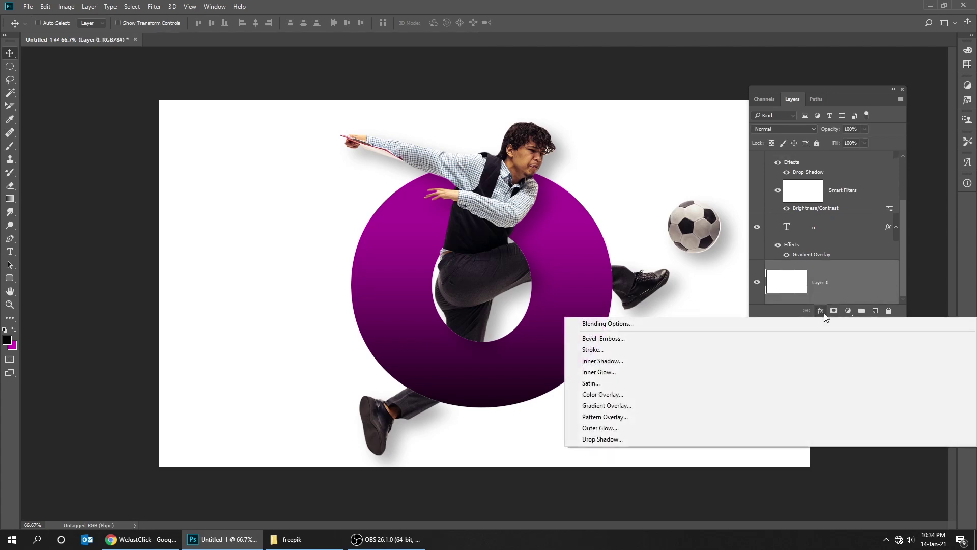
click(785, 405)
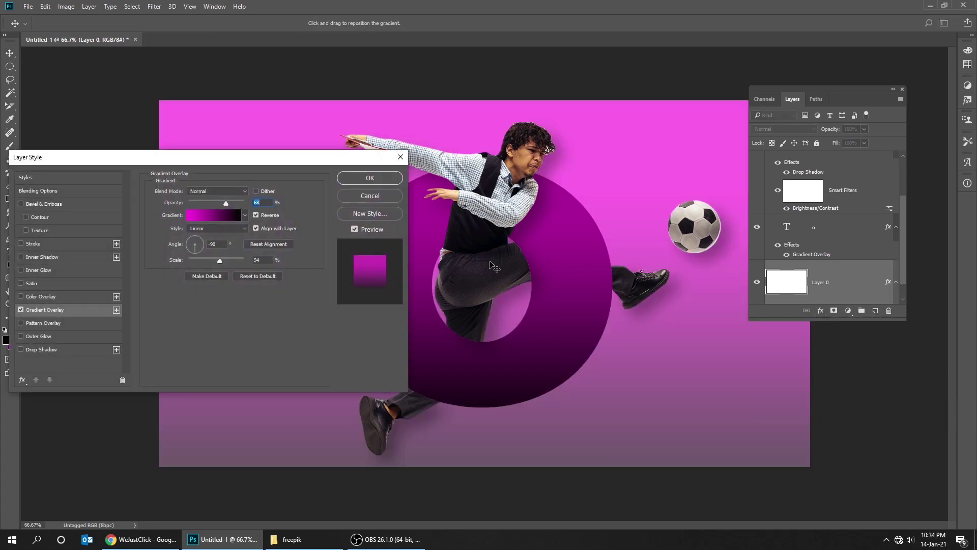
Step: Set the overlay to a Black, White gradient starting at 121212, at 100% opacity
click(214, 215)
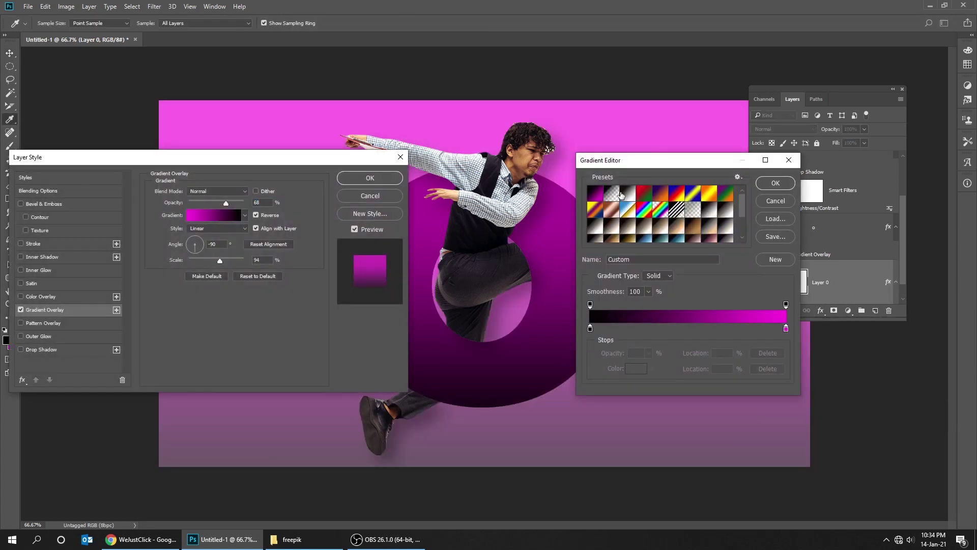
click(621, 194)
click(590, 329)
click(637, 370)
click(628, 321)
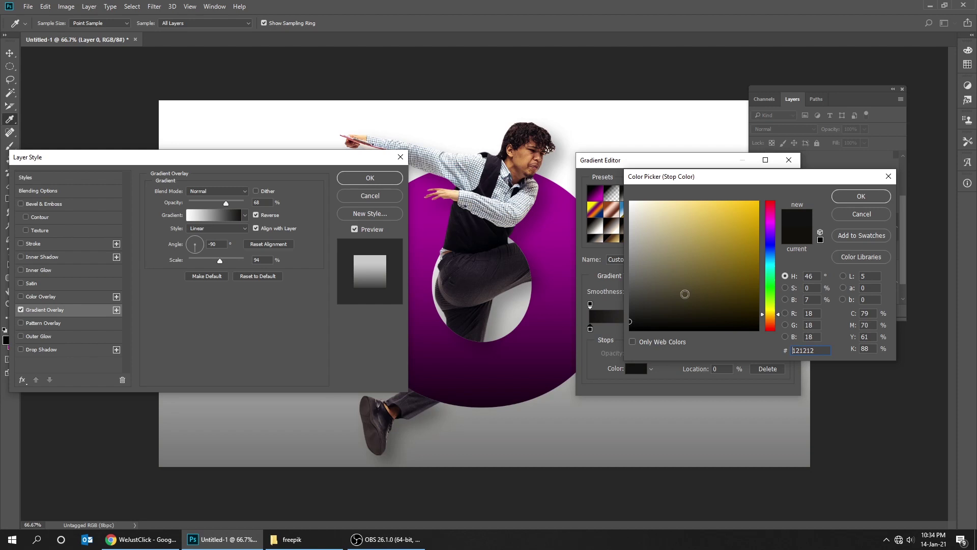
click(858, 197)
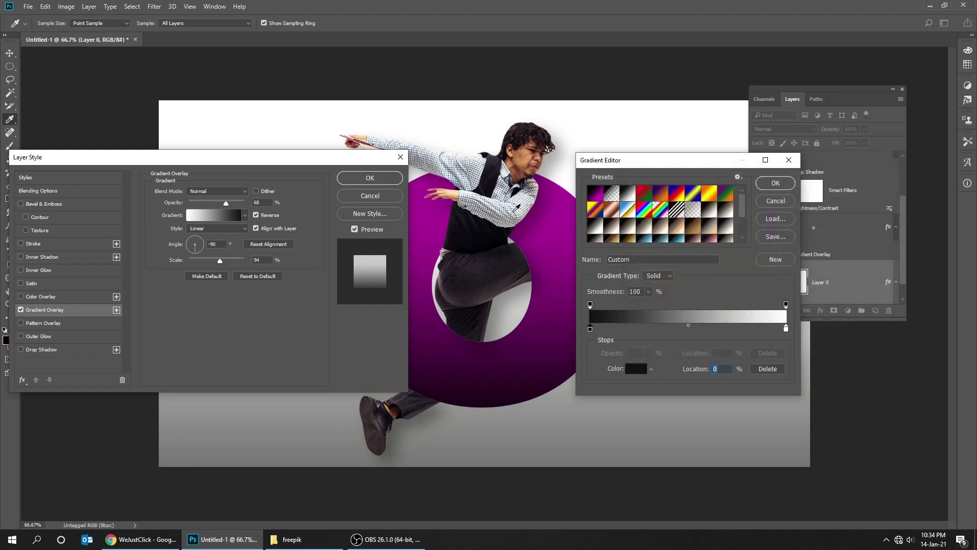
click(790, 185)
drag(232, 203, 246, 201)
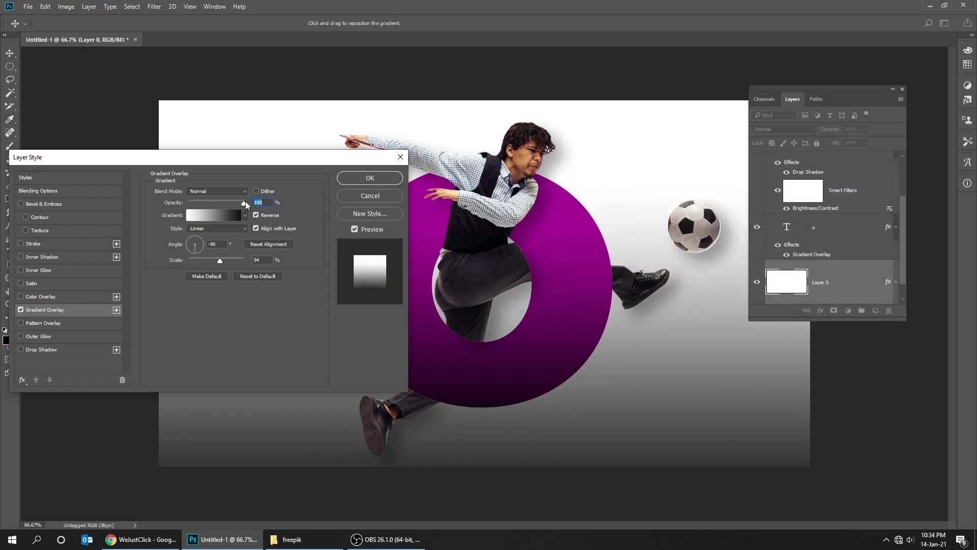
drag(528, 366, 563, 313)
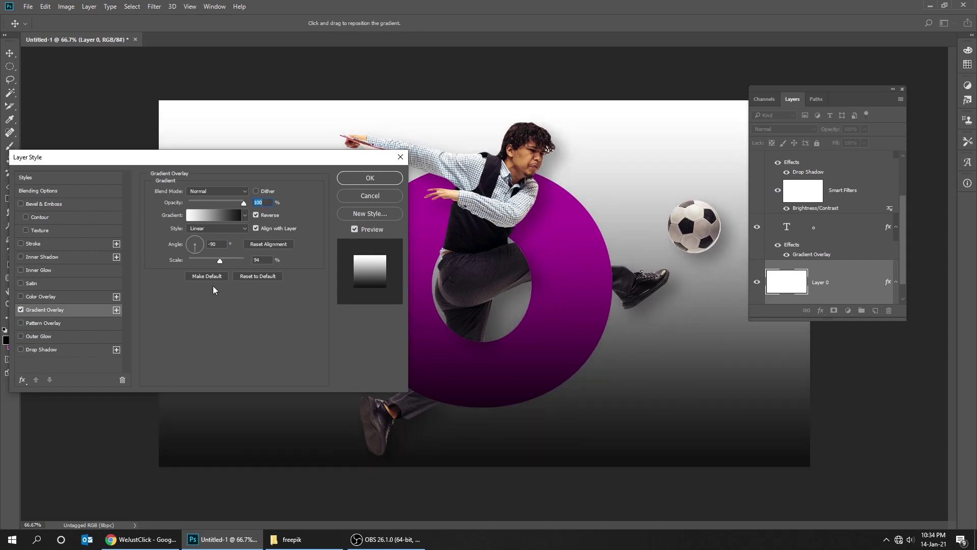
Step: Change the gradient's end stop to gray a9a9a9 and its start to near-black, then apply
click(210, 216)
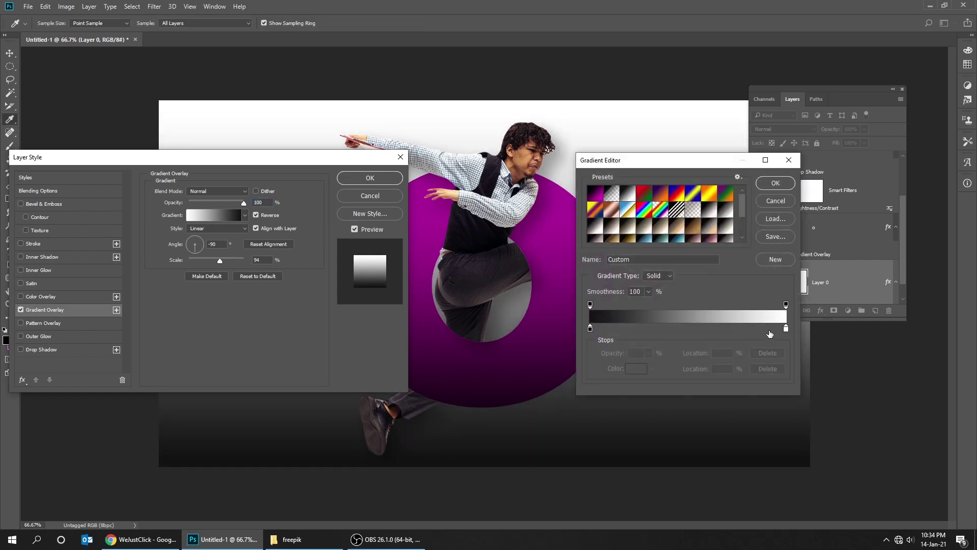
click(786, 328)
click(633, 370)
drag(646, 316, 631, 232)
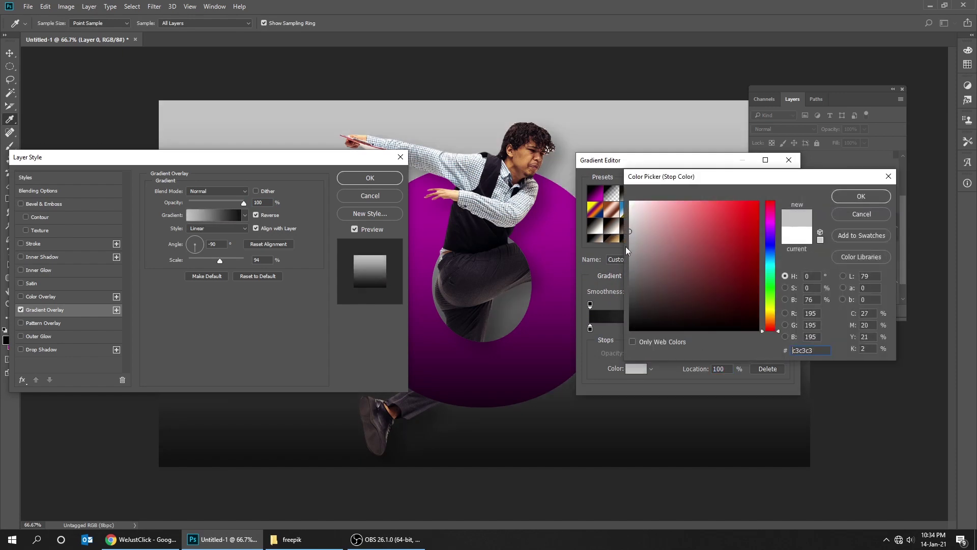
drag(630, 238, 631, 245)
click(835, 197)
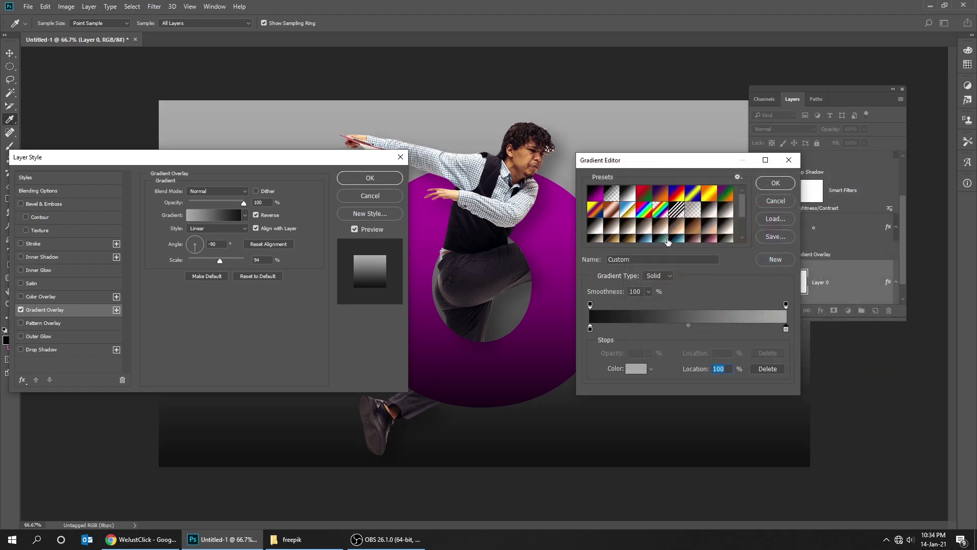
click(591, 327)
click(637, 369)
click(630, 330)
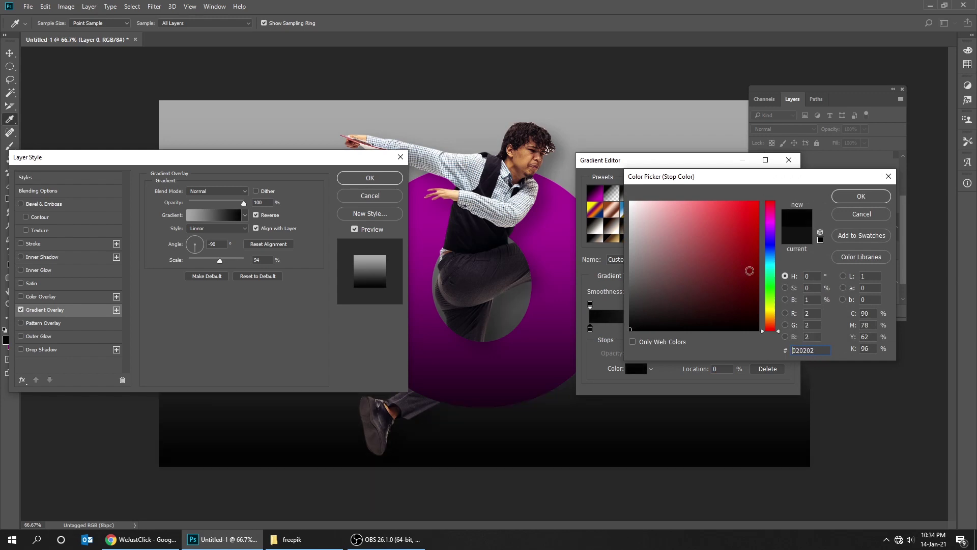
click(853, 198)
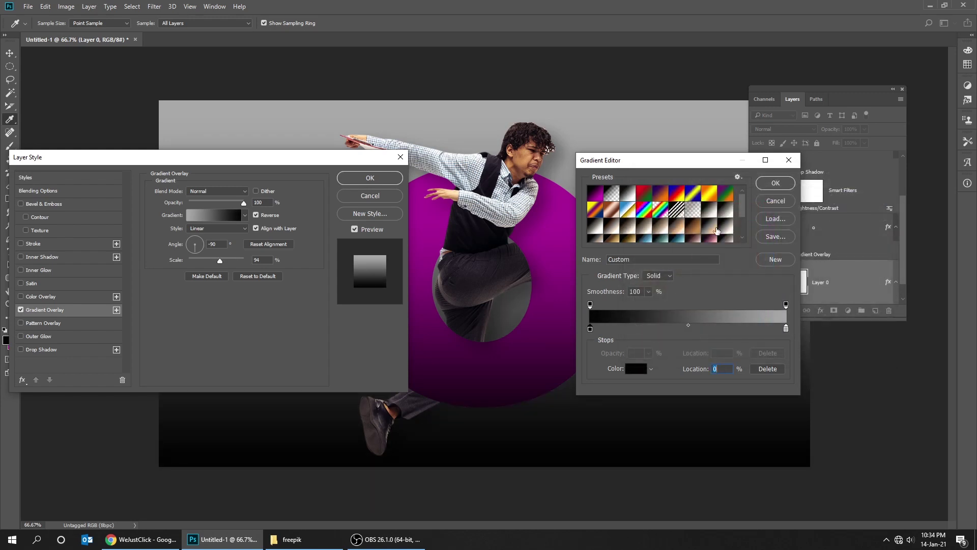
click(775, 184)
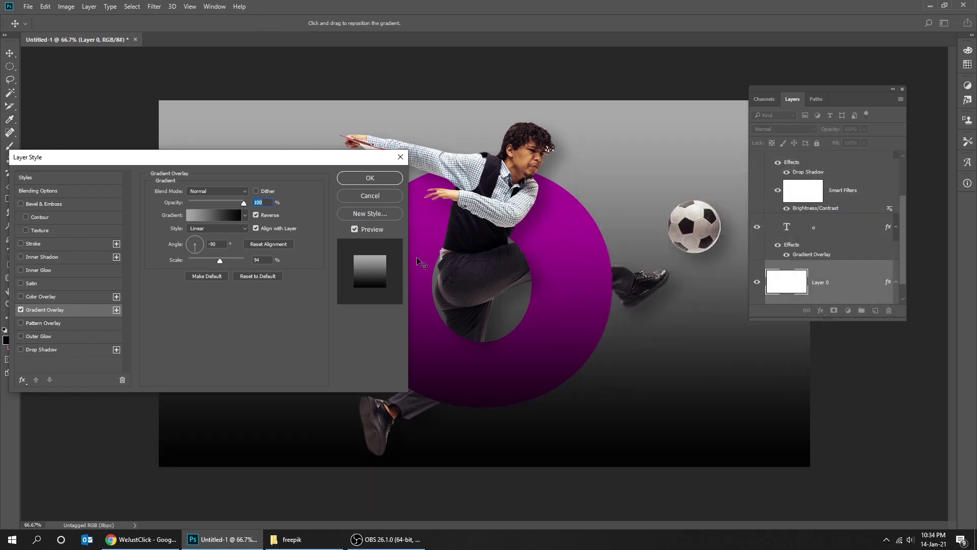
click(358, 179)
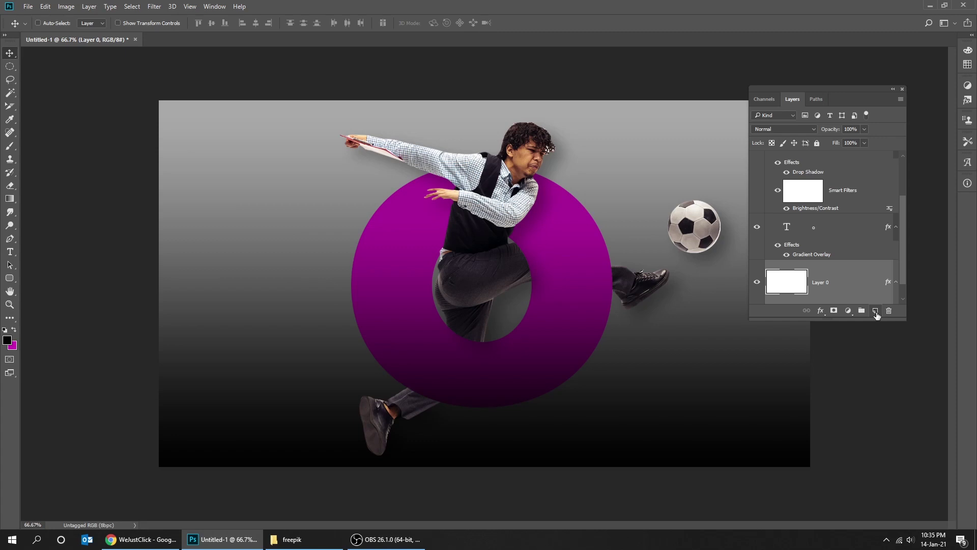
Step: Add a new empty layer and pick the brush with white as the foreground colour
click(876, 311)
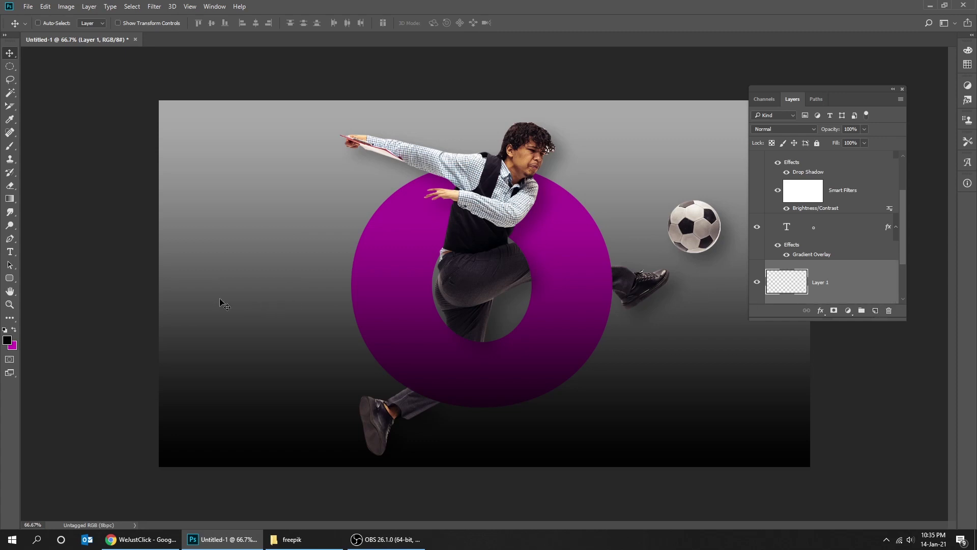
key(b)
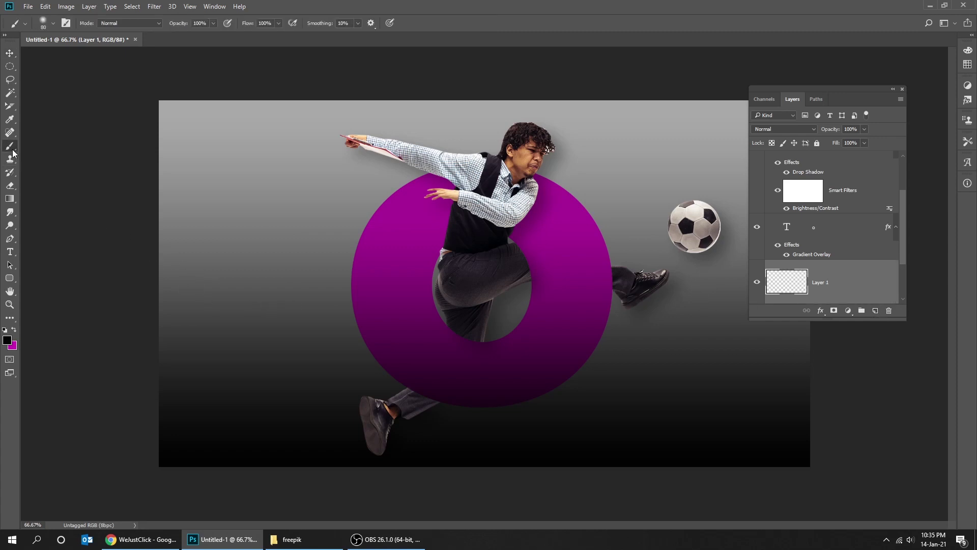
click(7, 341)
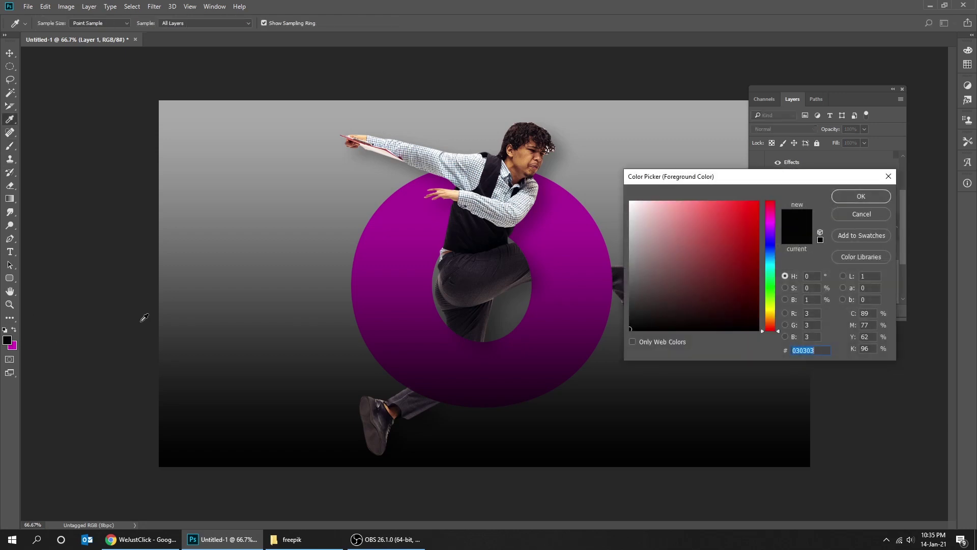
click(630, 204)
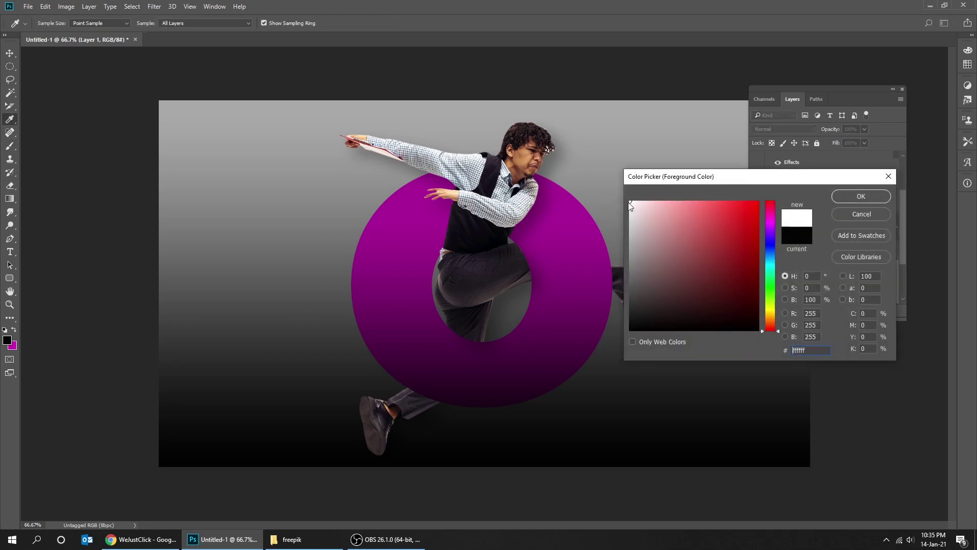
click(843, 195)
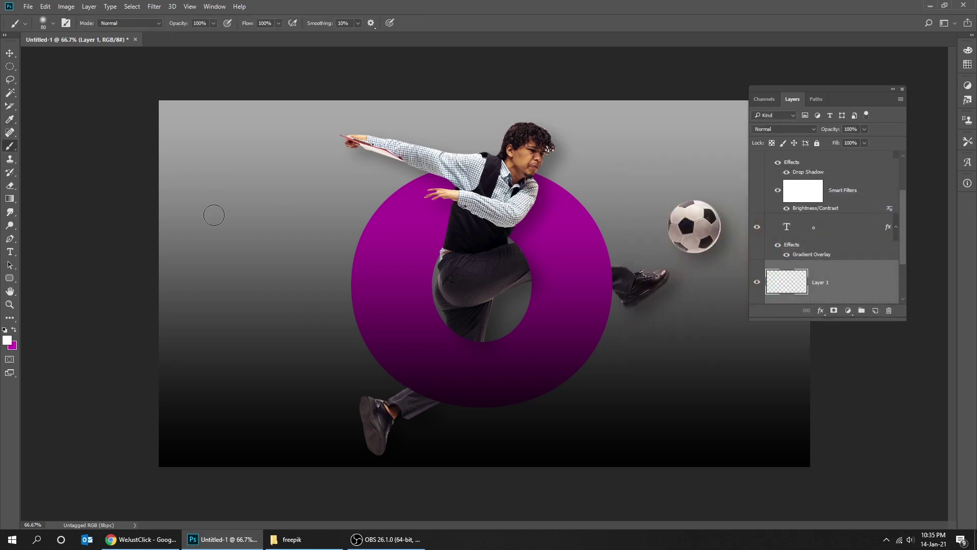
Step: Lower brush opacity to 47% and enlarge the soft brush to 800 px
click(213, 24)
click(53, 23)
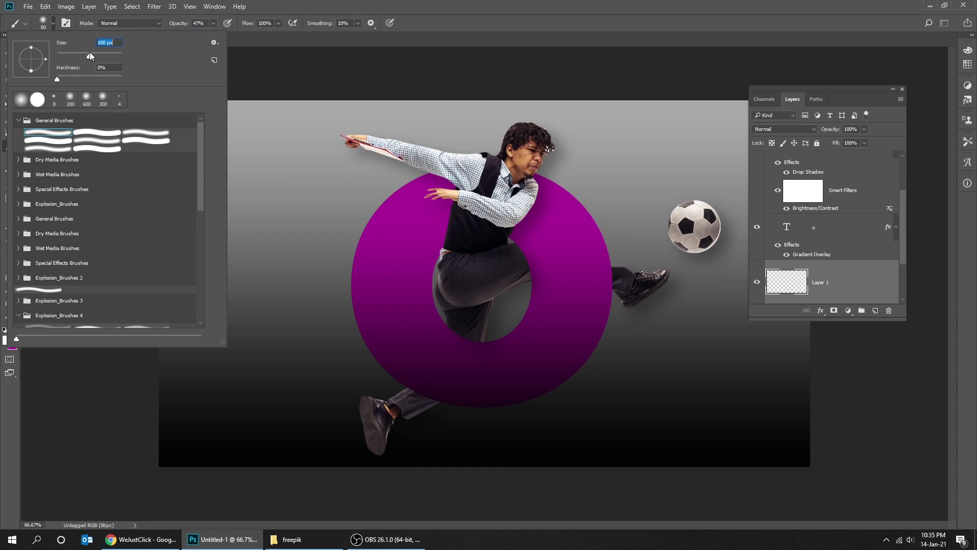
text(175)
key(Return)
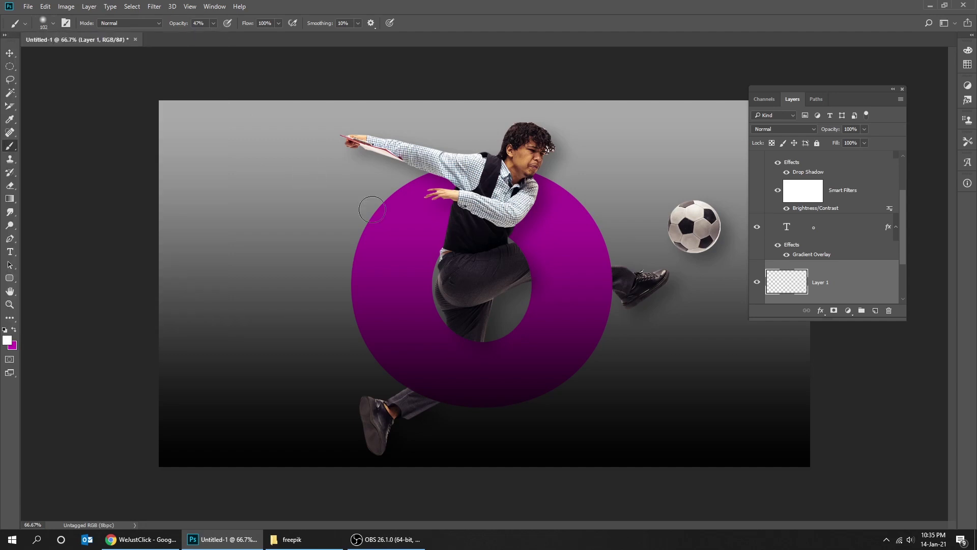
key(bracketright)
key(bracketright)
key(bracketright)
key(bracketright)
key(bracketright)
key(bracketright)
key(bracketright)
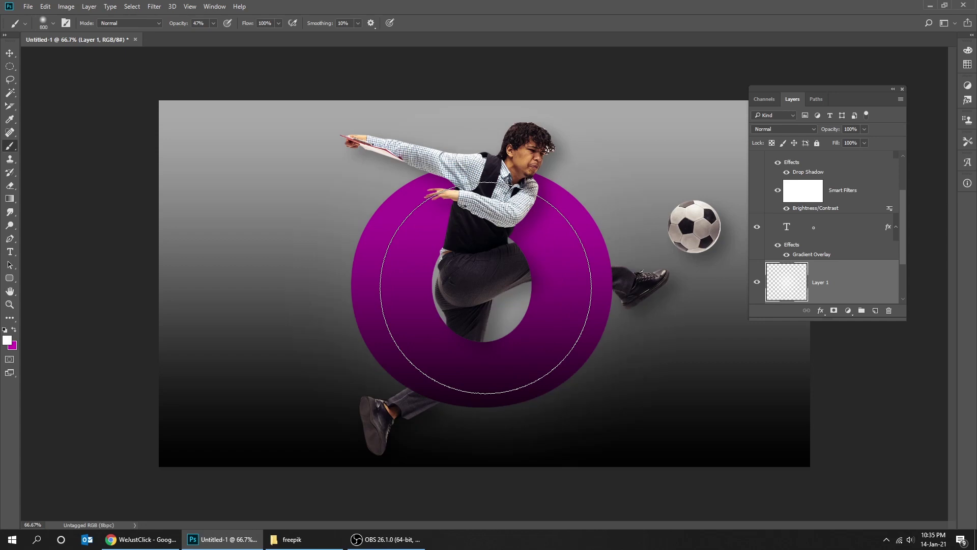
key(bracketright)
Step: Dab soft white light around the purple ring, growing the brush to 900 px
click(525, 285)
click(560, 275)
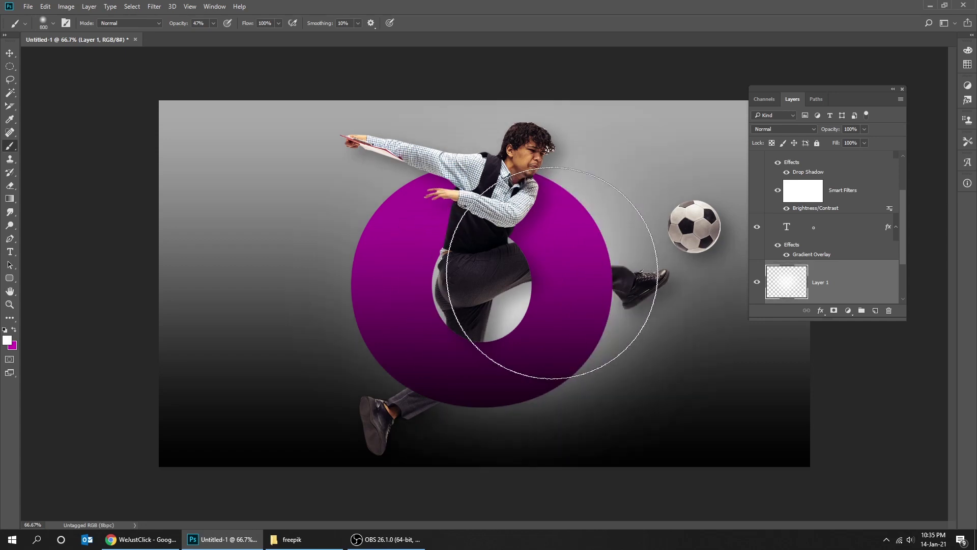
click(427, 296)
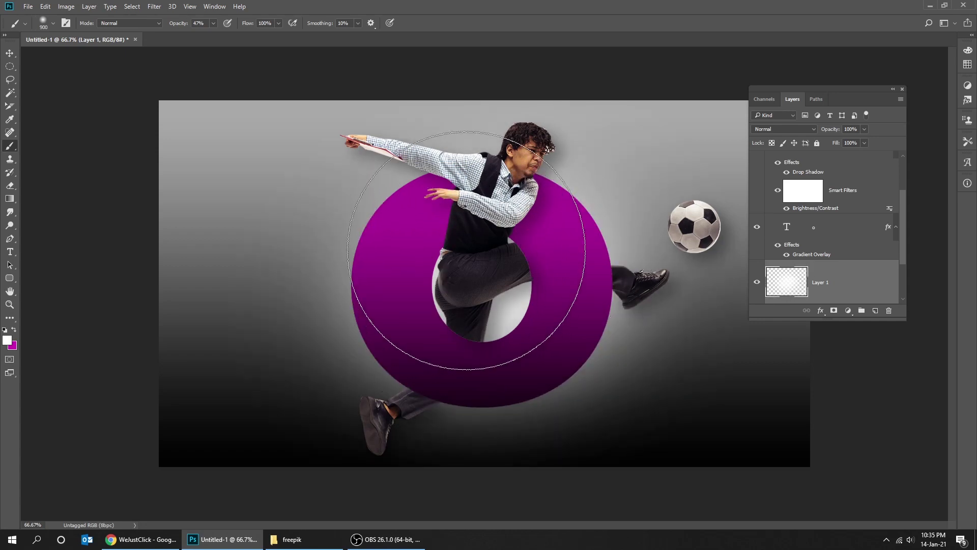
key(bracketright)
click(511, 255)
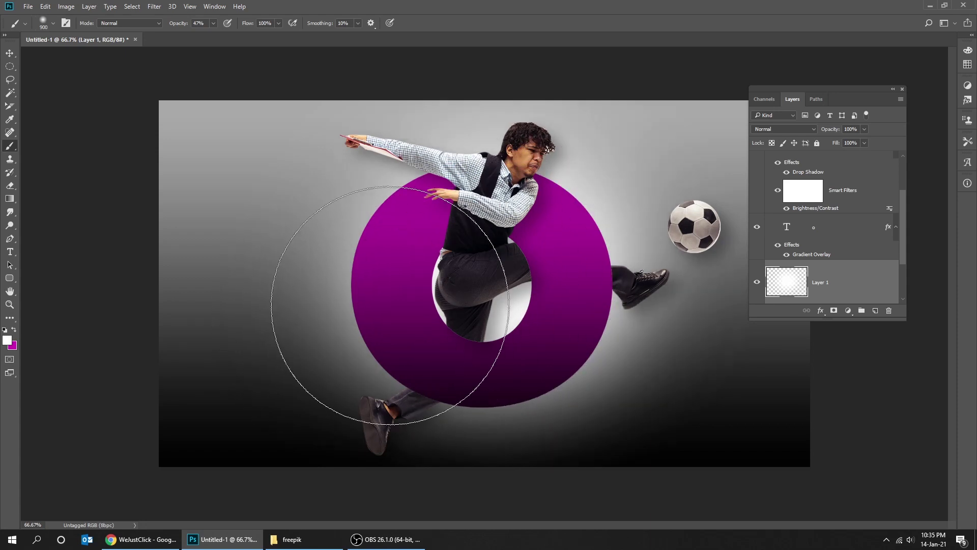
click(387, 319)
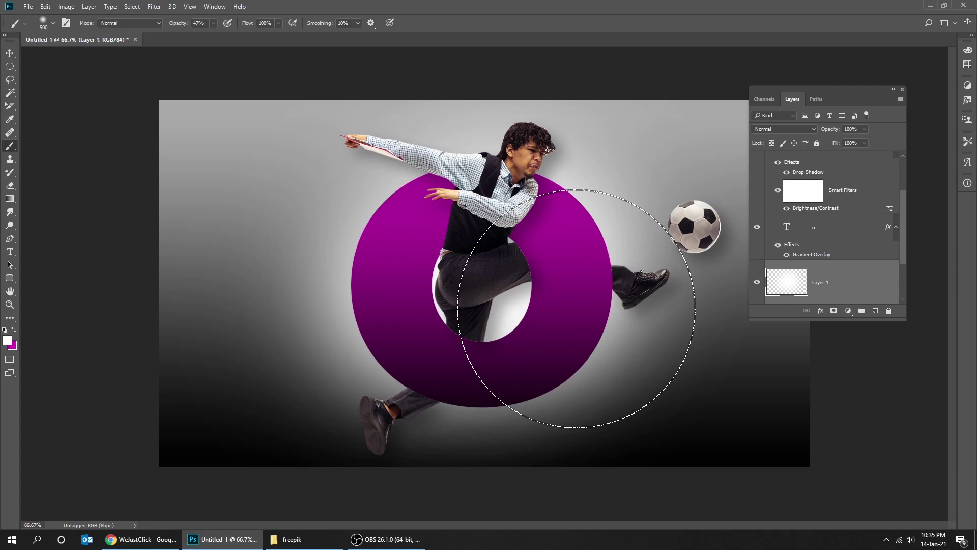
key(v)
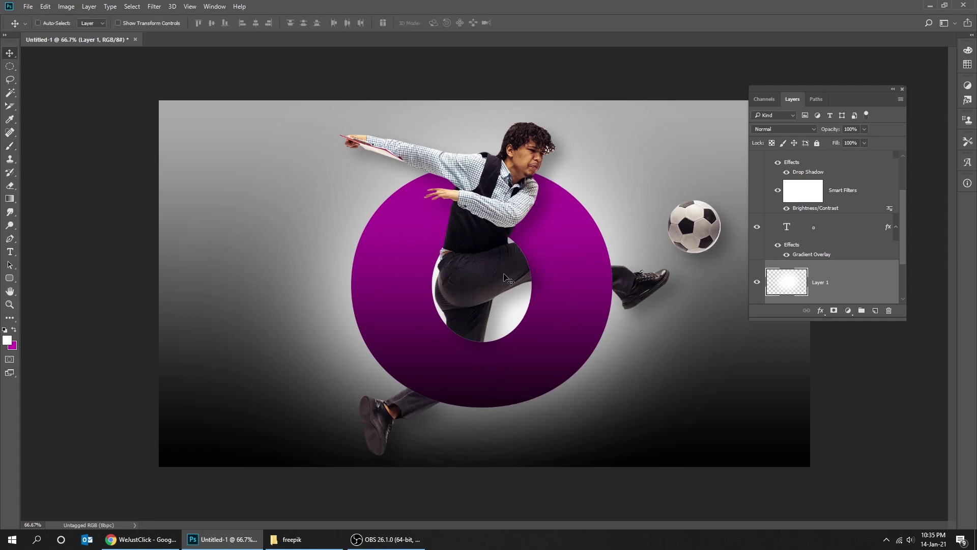
Step: Apply a Gaussian Blur with an 89.9 px radius to the white glow layer
click(155, 6)
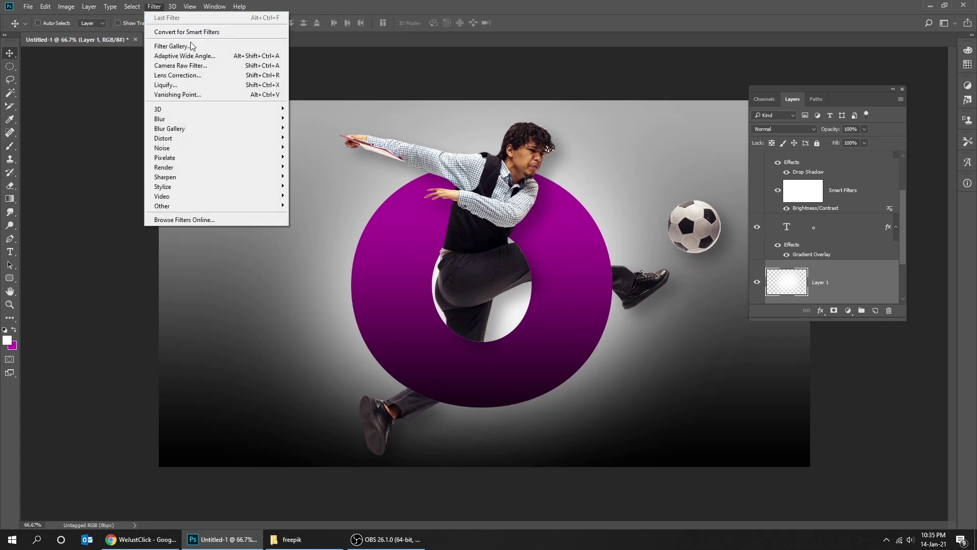
mouse_move(204, 121)
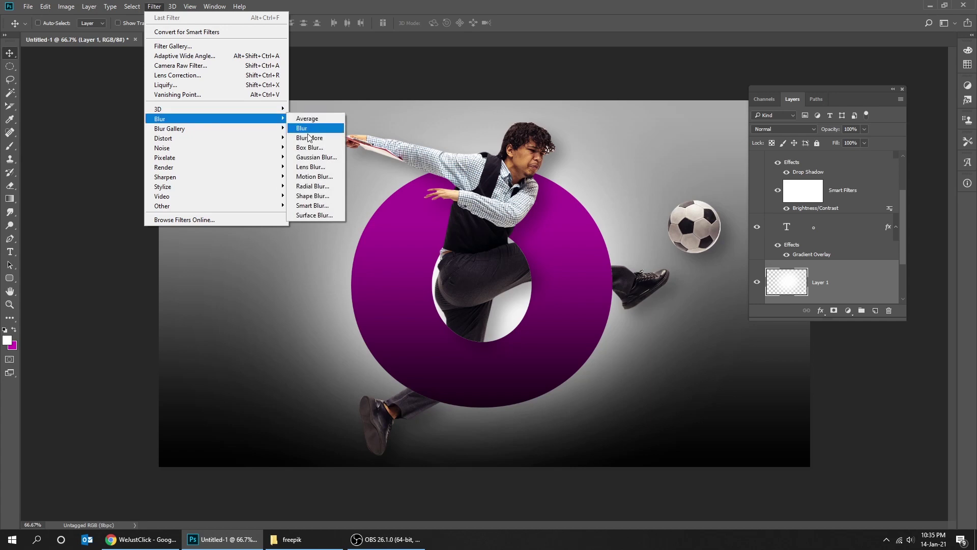
click(320, 158)
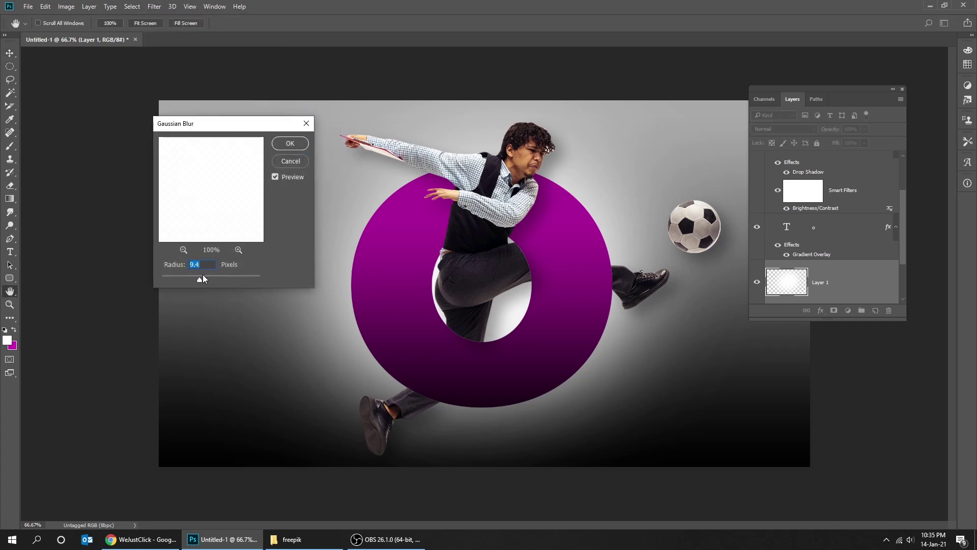
drag(213, 275, 223, 276)
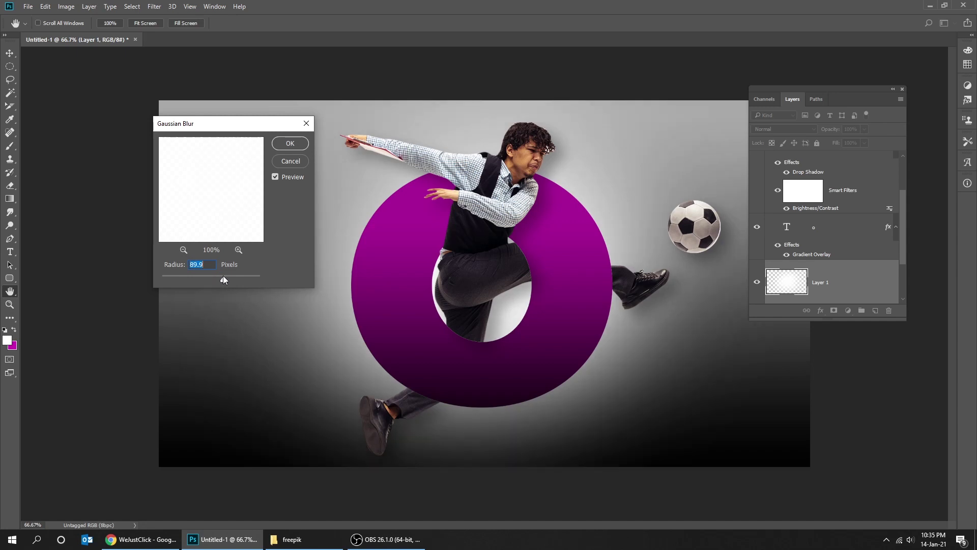
click(290, 144)
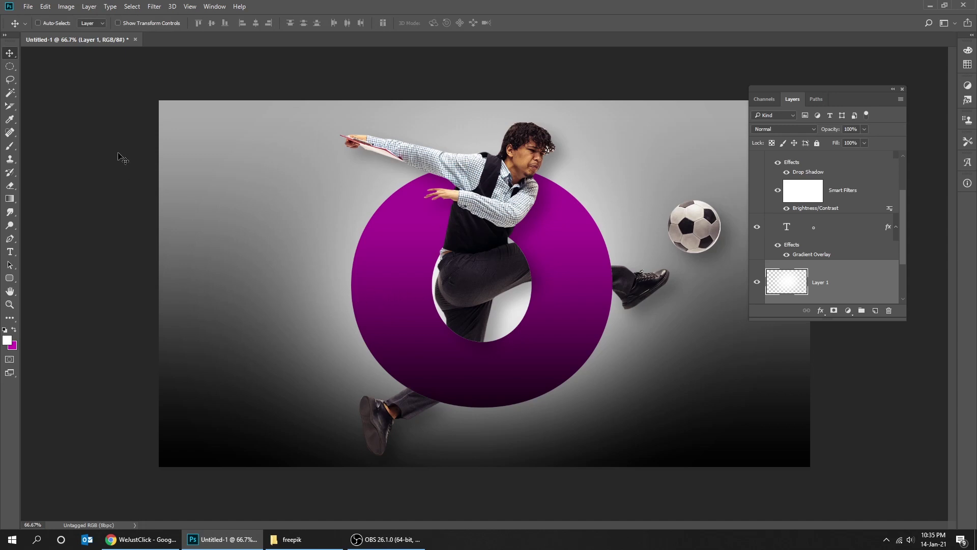
Step: Type 'IMPACT' in Montserrat Bold 150 pt and move it left of the ring
key(t)
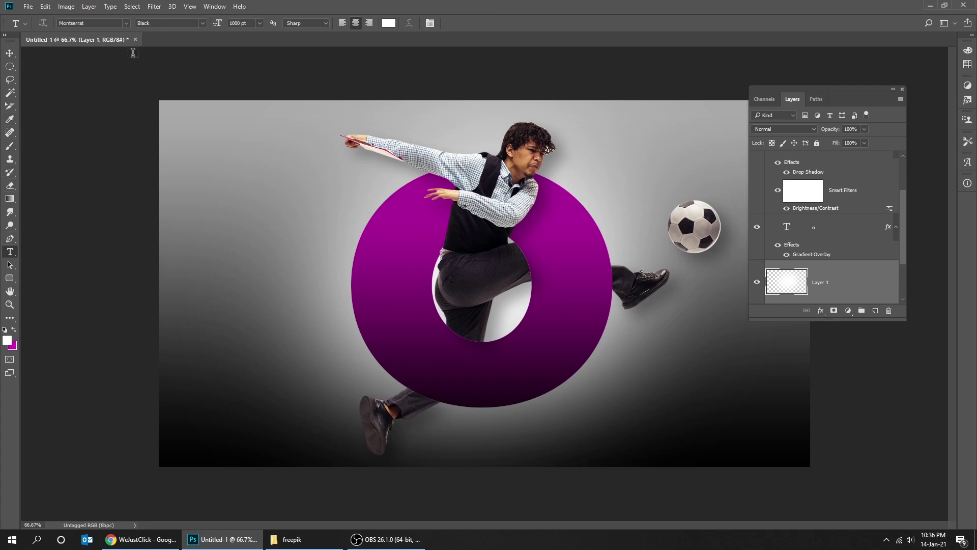
click(203, 23)
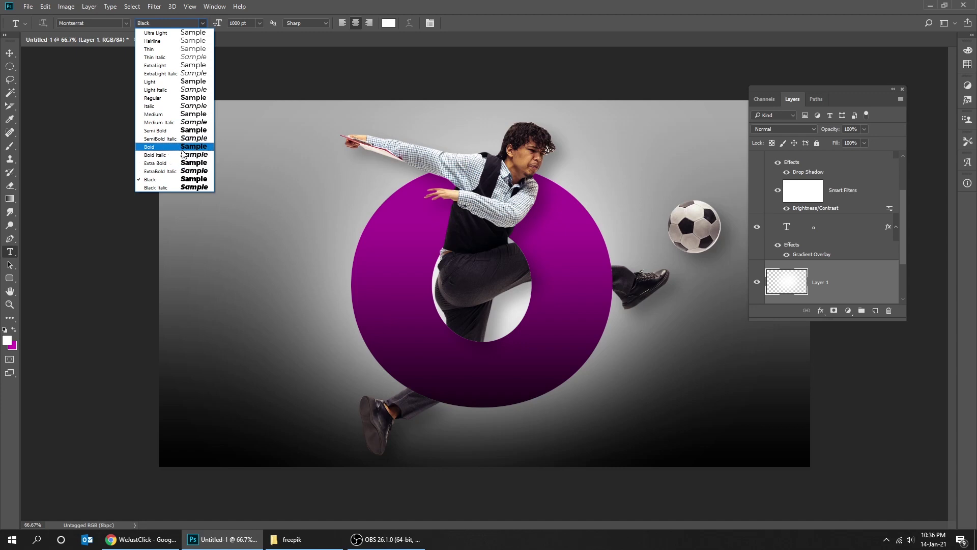
click(185, 147)
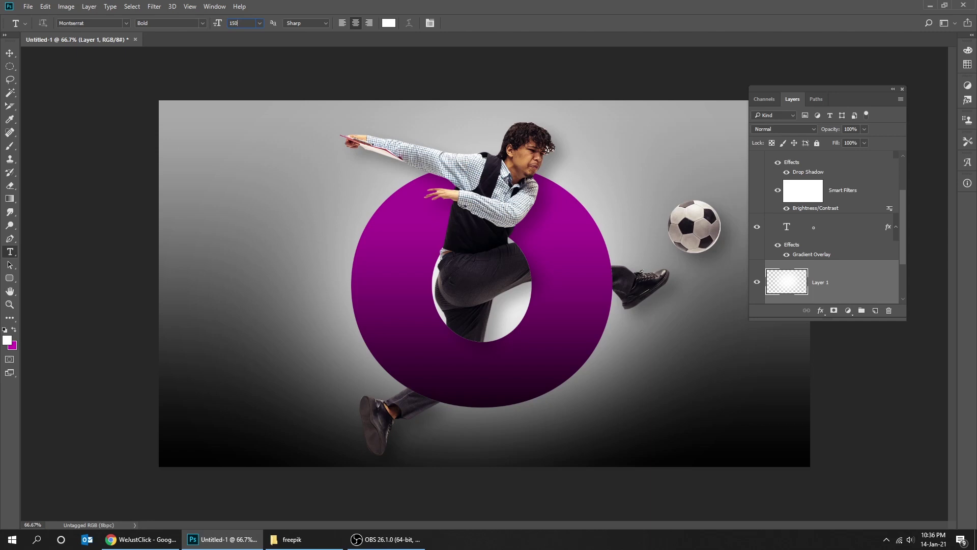
click(201, 281)
text(IMPACT)
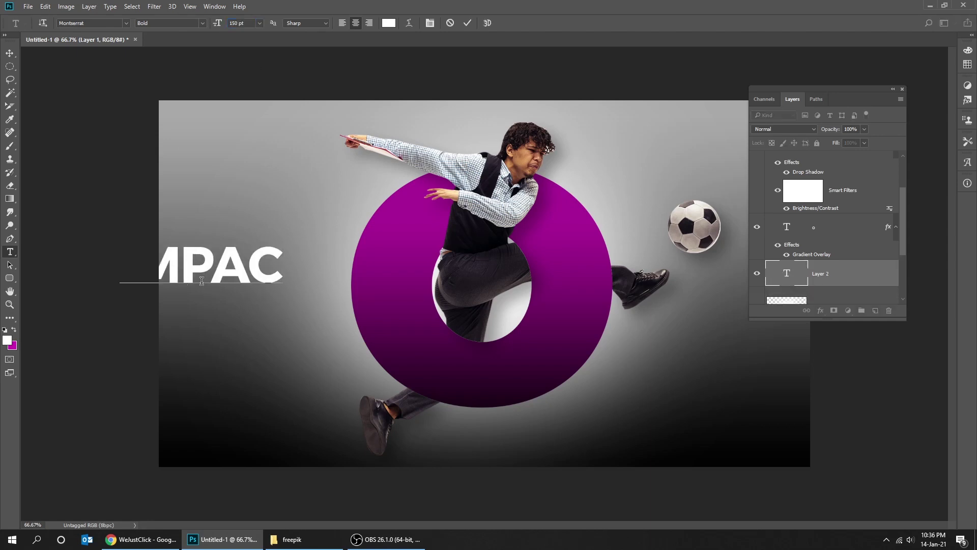
key(ctrl+Return)
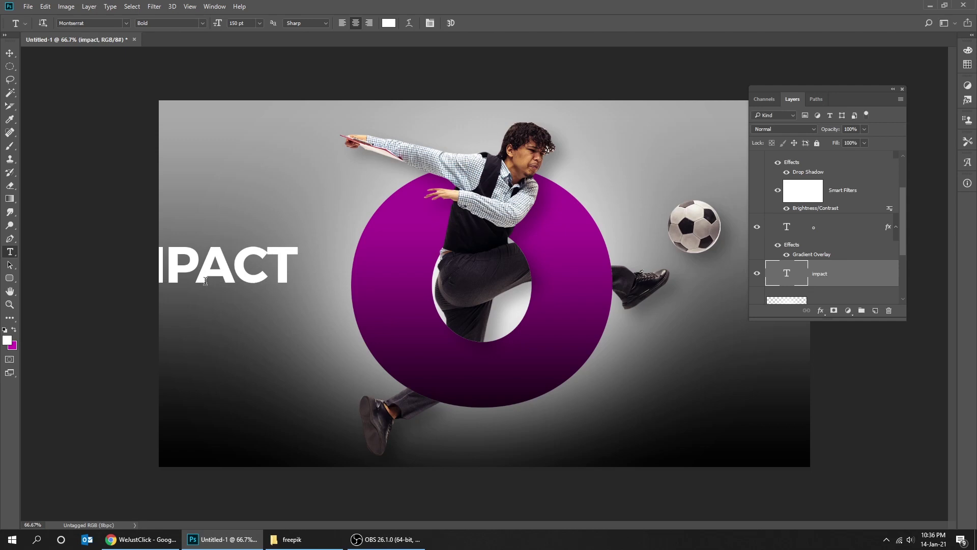
key(v)
drag(226, 266, 287, 283)
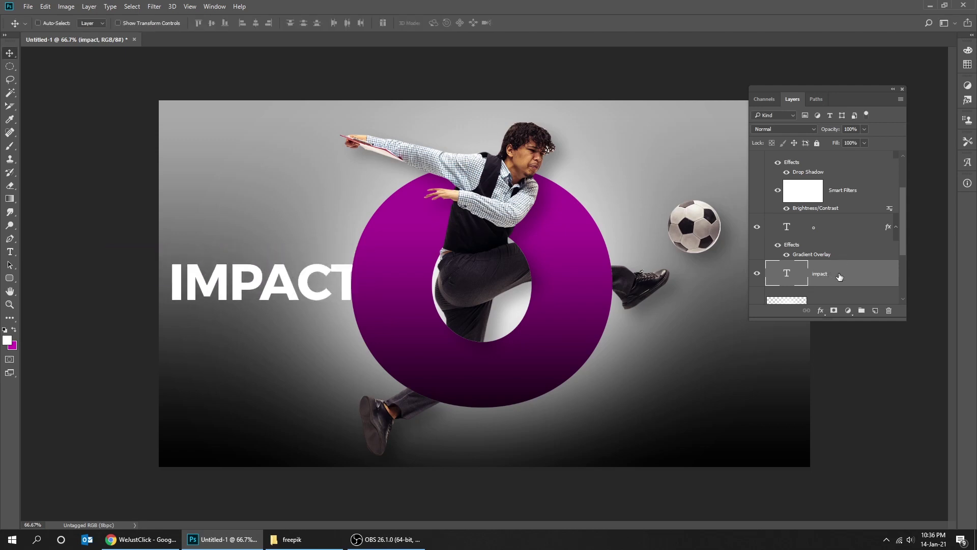
Step: Bring IMPACT above the ring, switch it to Montserrat Black and left-align it
key(ctrl+shift+bracketright)
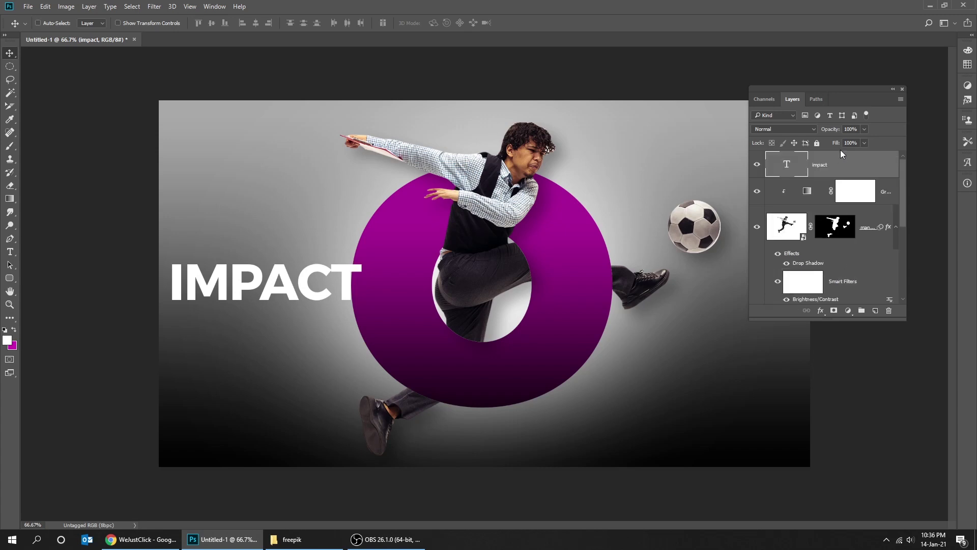
drag(287, 281, 312, 289)
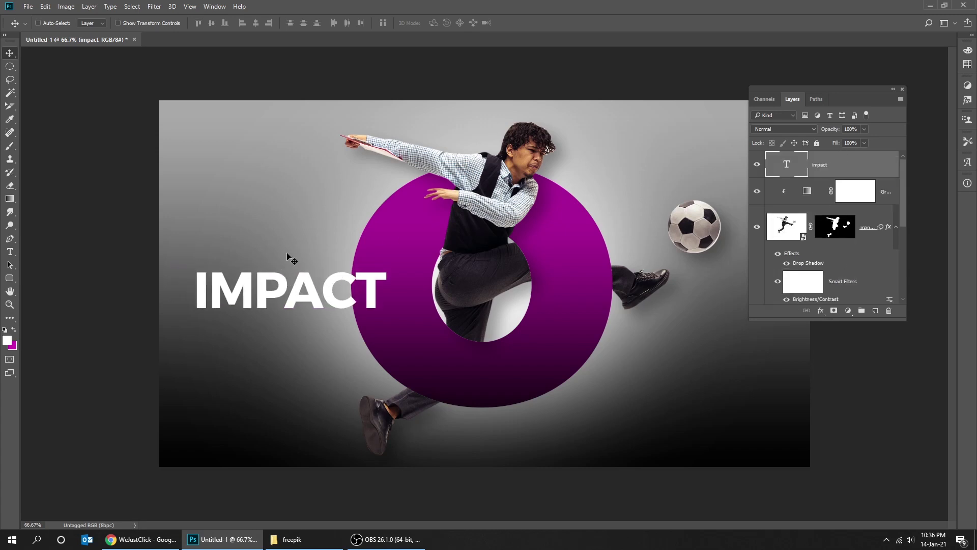
key(t)
click(203, 23)
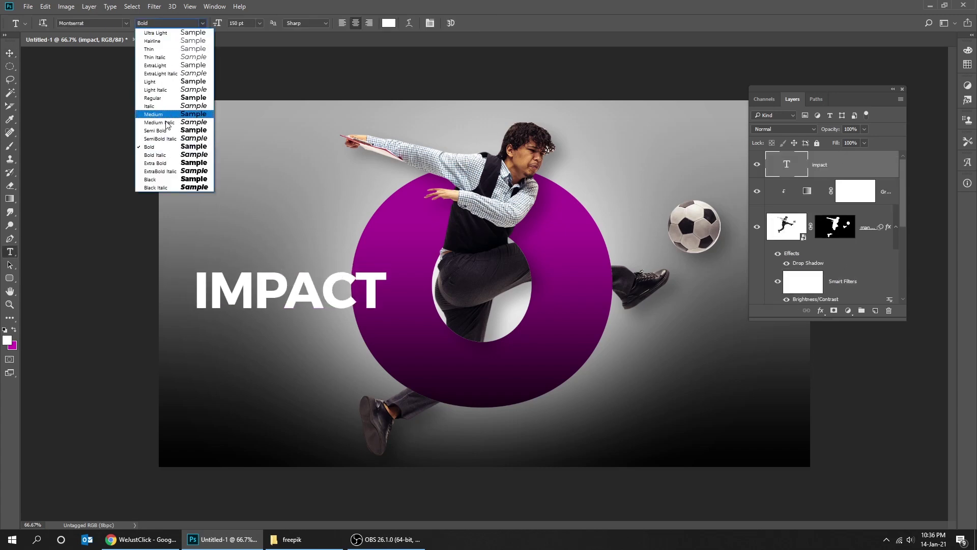
click(168, 179)
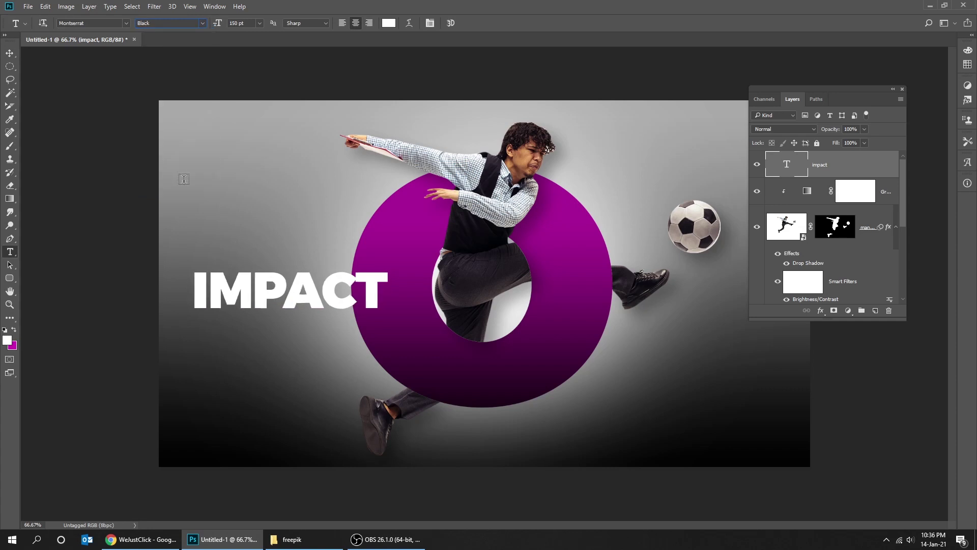
click(343, 23)
Step: Move IMPACT left, scale it up to about 157 pt, and drag a copy below
click(10, 53)
drag(323, 300, 217, 283)
key(ctrl+t)
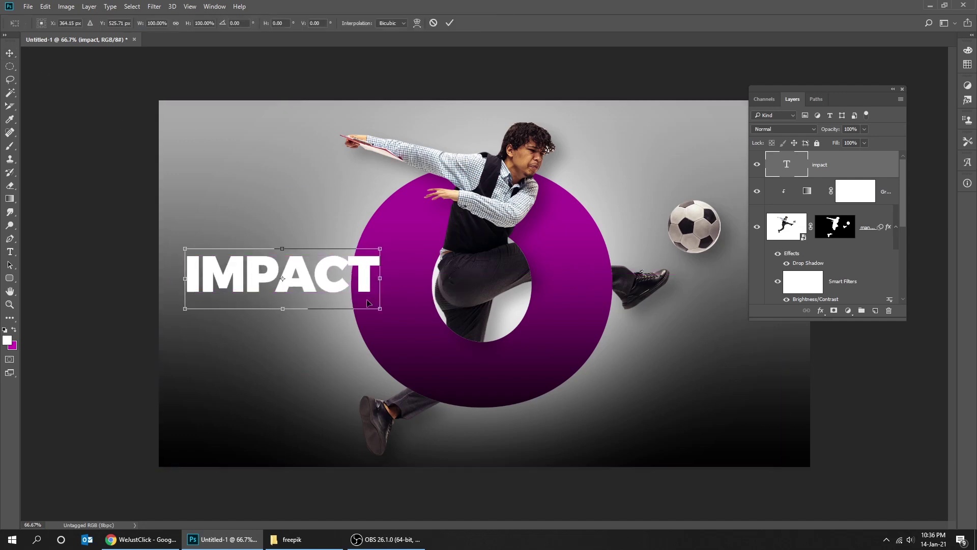
drag(379, 309, 359, 288)
key(Return)
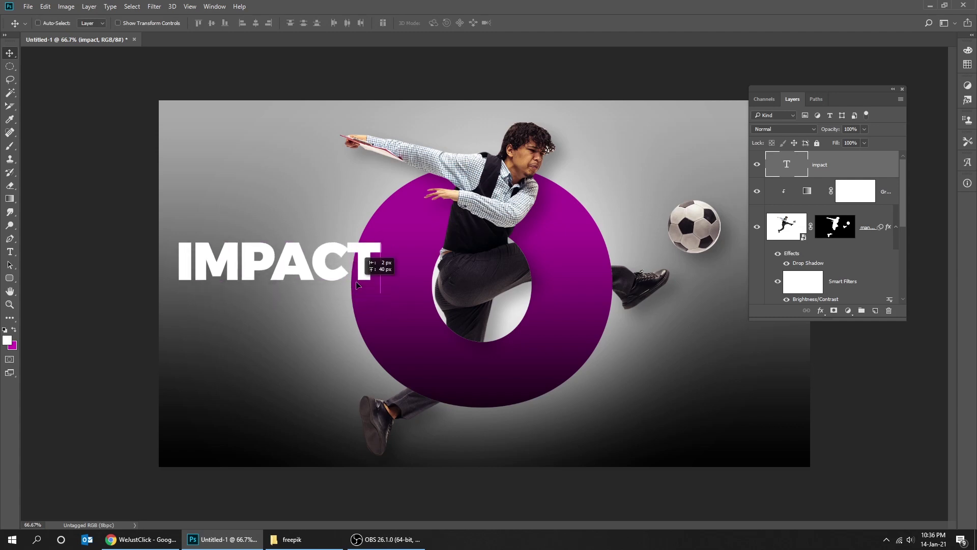
drag(249, 266, 251, 306)
Step: Retype the duplicated line as 'EMPOWER'
key(t)
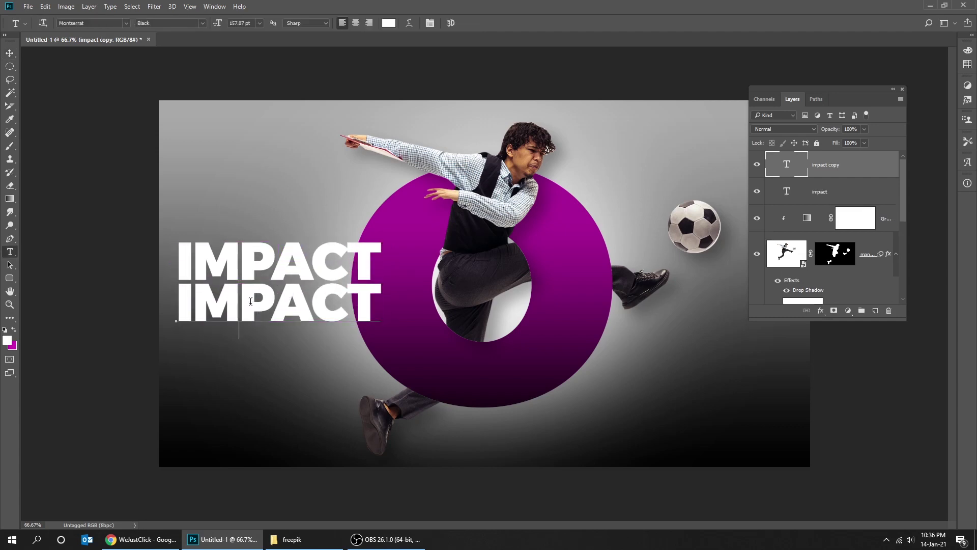
double_click(251, 301)
text(EMPOWER)
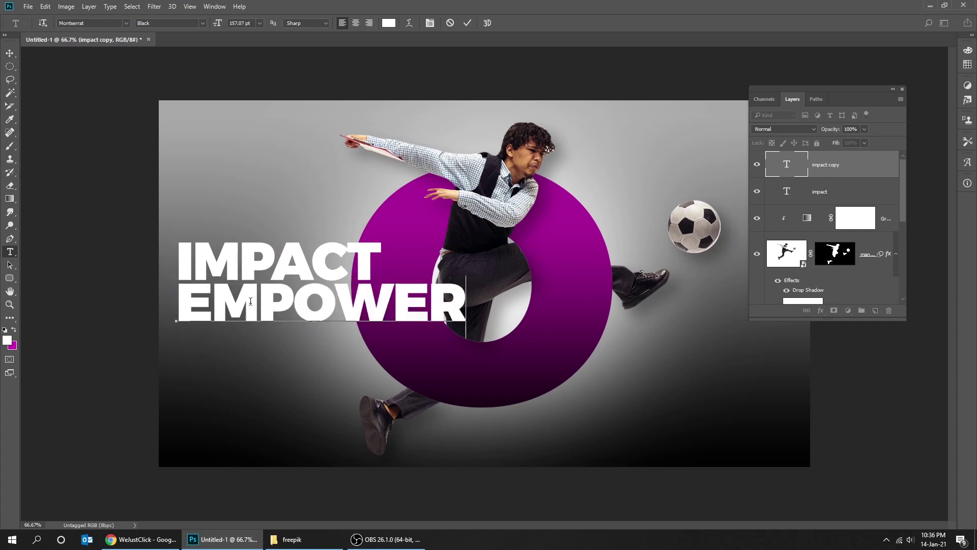
key(BackSpace)
key(BackSpace)
text(W)
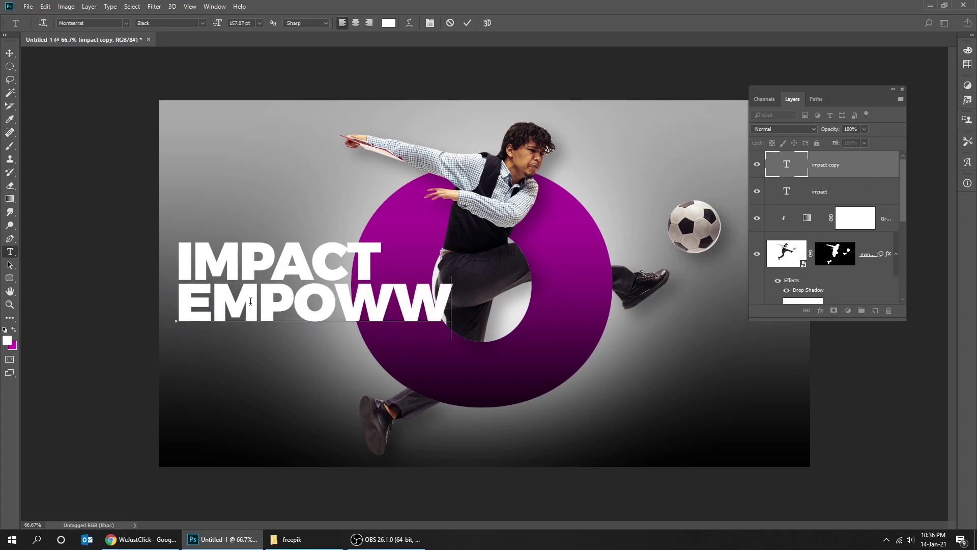
key(BackSpace)
text(ER)
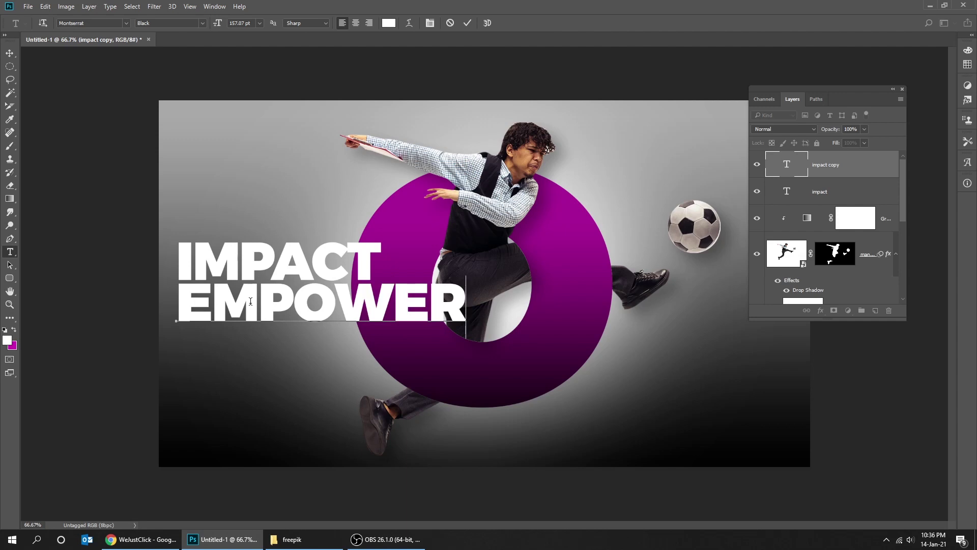
key(ctrl+Return)
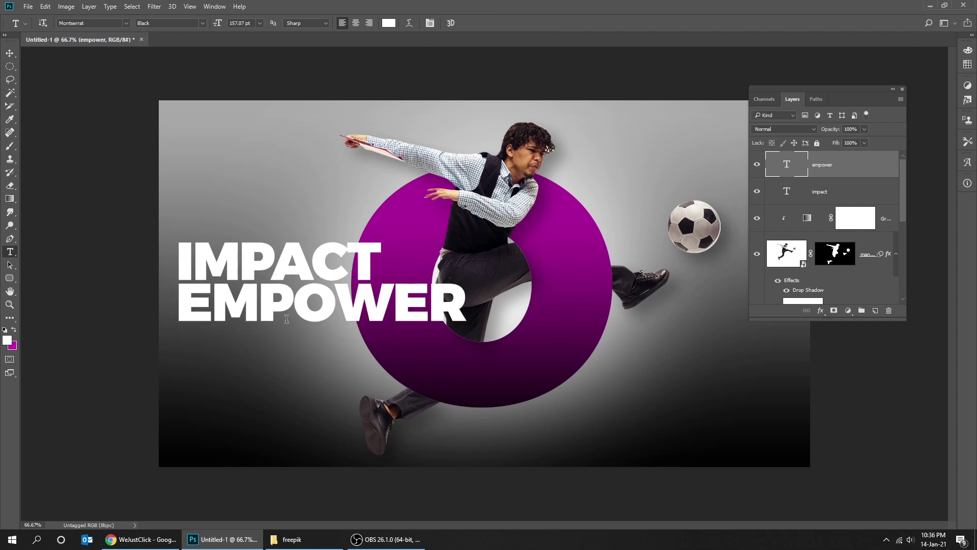
Step: Duplicate EMPOWER onto a third line and retype it as 'INSPIRE'
key(v)
drag(281, 326, 281, 349)
key(t)
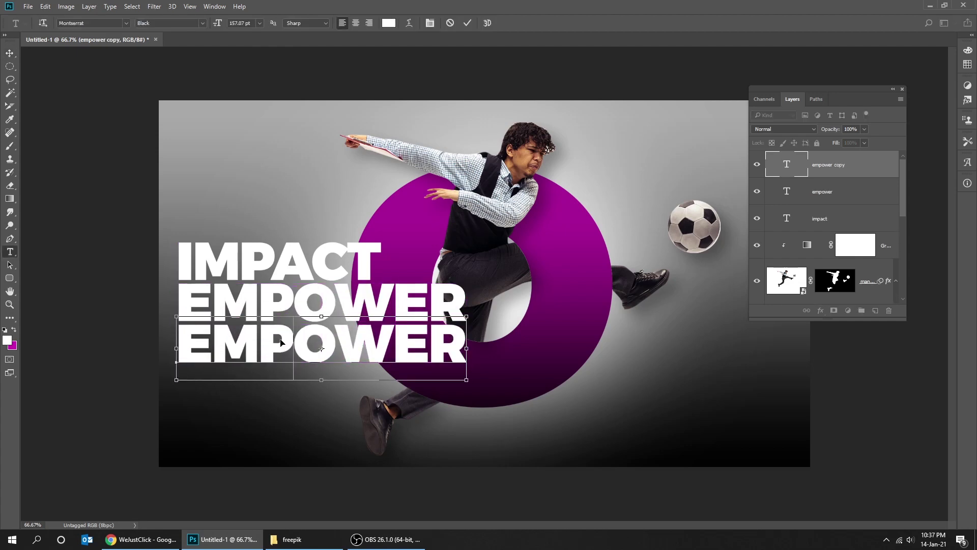
double_click(281, 337)
text(INSPIRE)
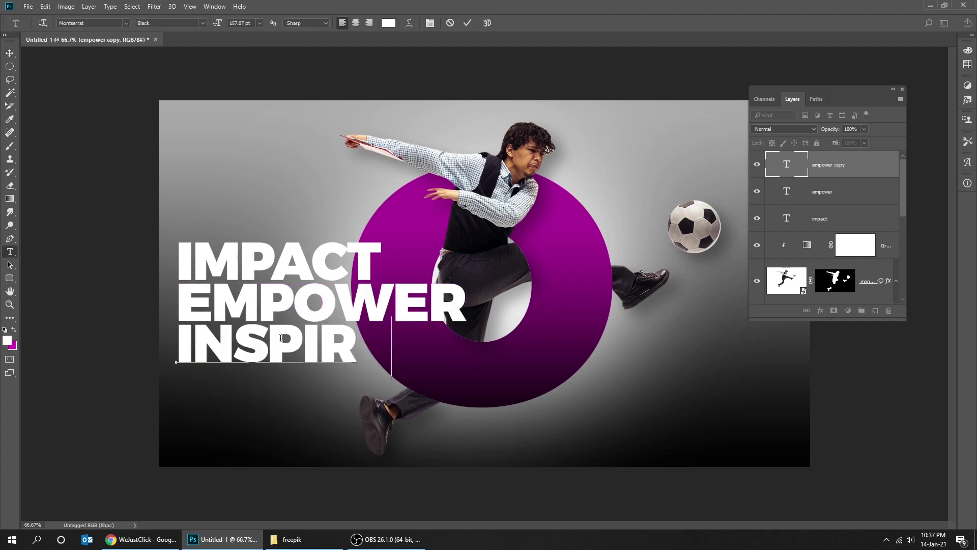
key(ctrl+Return)
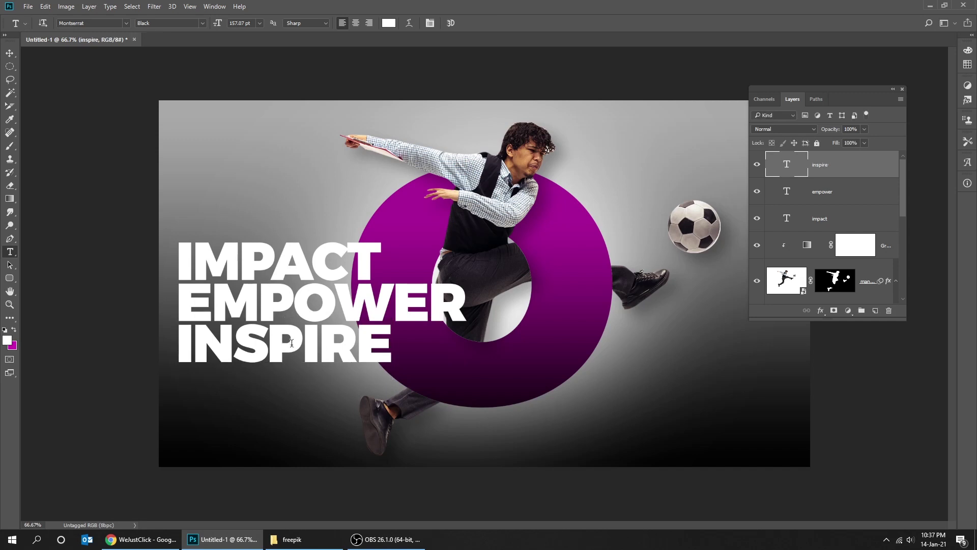
Step: Select all three text layers and scale the stack down together
key(v)
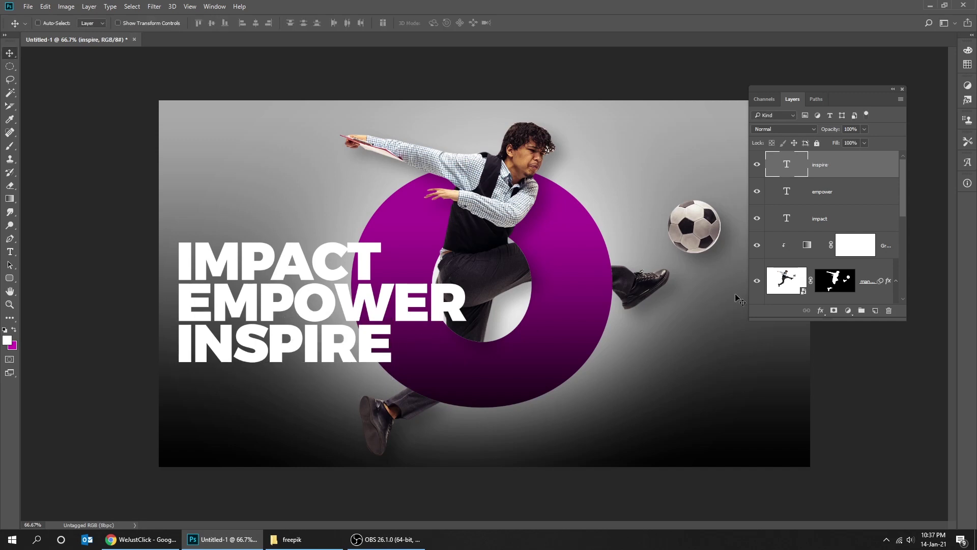
shift+click(858, 221)
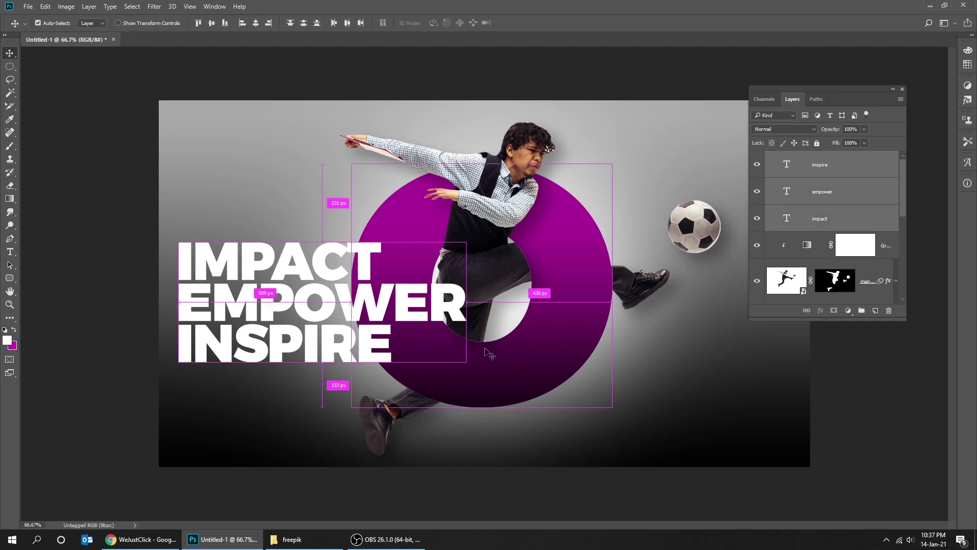
key(ctrl+t)
drag(467, 363, 428, 346)
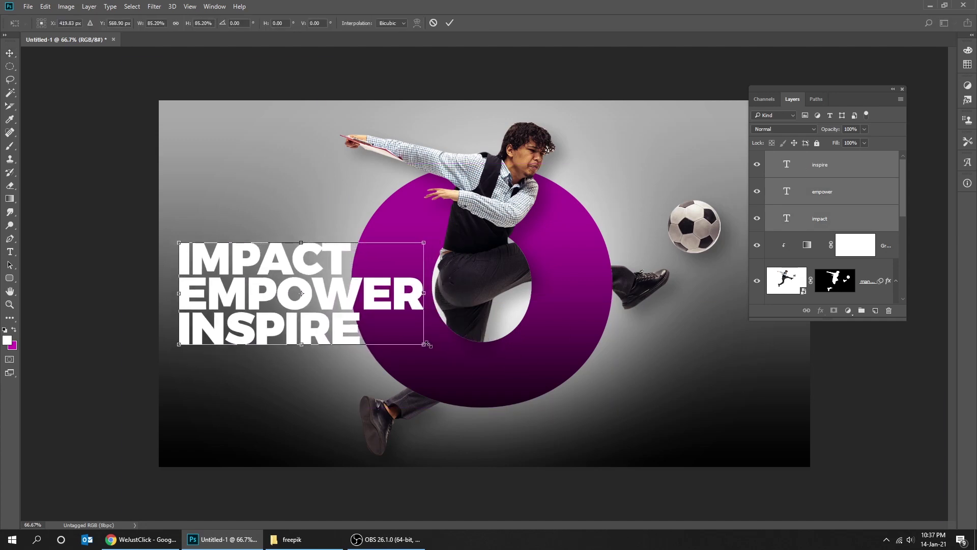
key(Return)
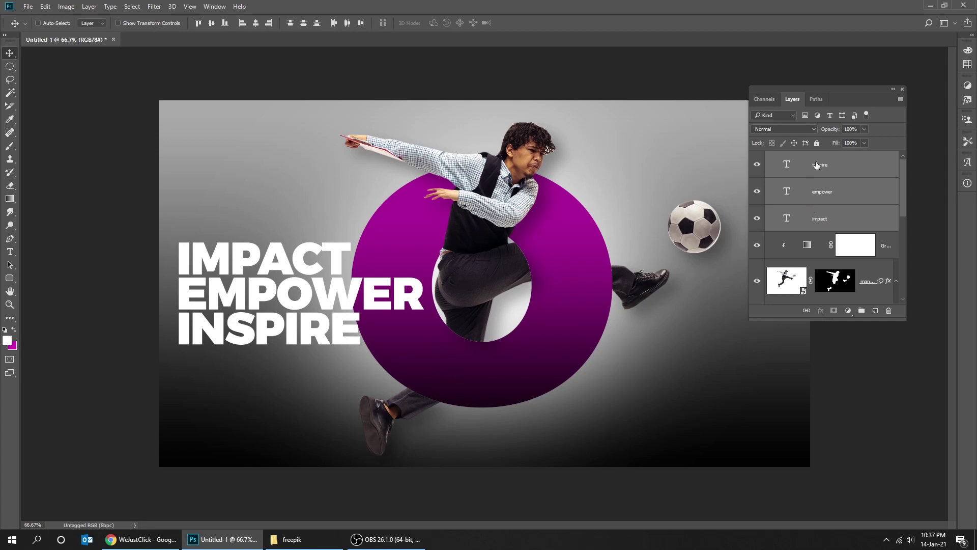
Step: Reorder the text layers to IMPACT, EMPOWER, INSPIRE from top down
click(821, 164)
key(alt+bracketleft)
key(alt+bracketleft)
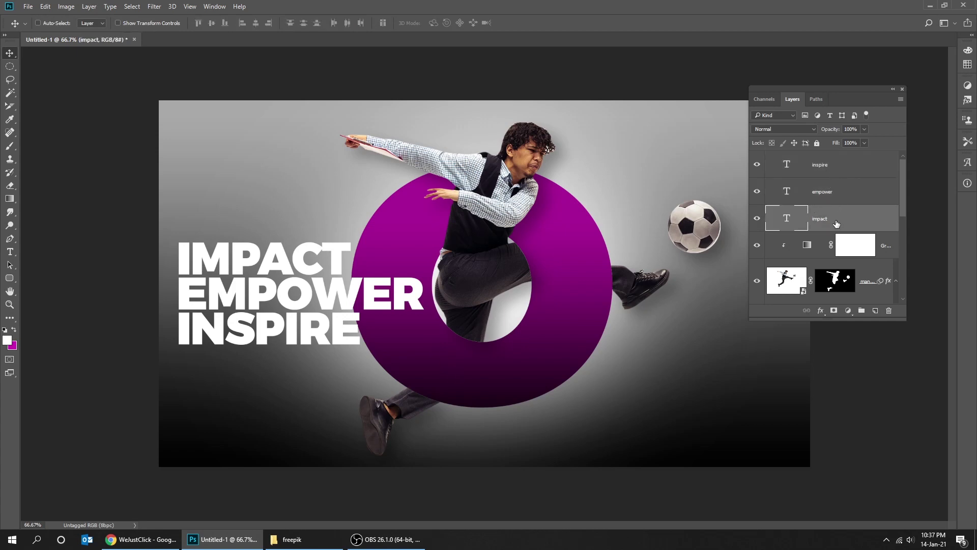
drag(855, 219, 853, 162)
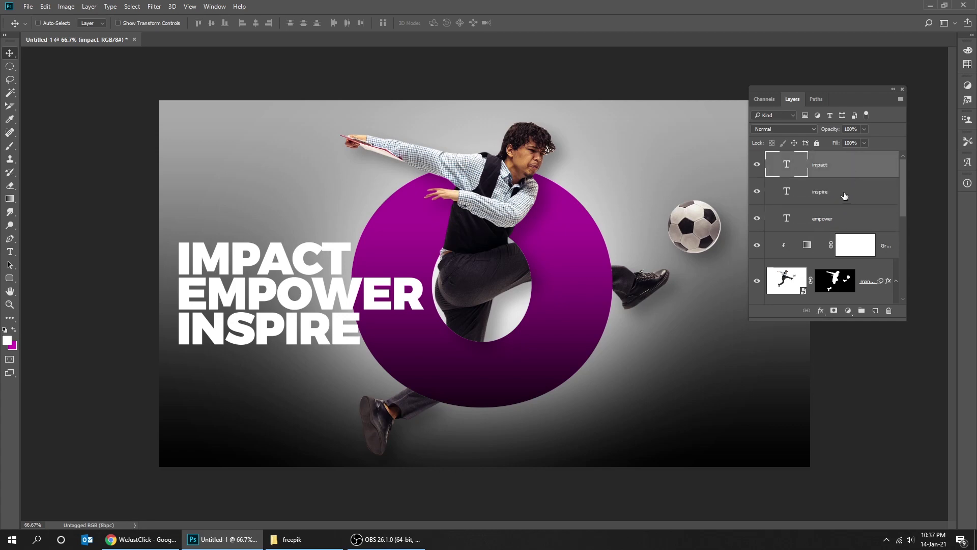
click(845, 196)
drag(841, 220, 830, 193)
Step: Give IMPACT a drop shadow: 65% opacity, 124° angle, 20 px distance, 27 px size
click(843, 165)
click(821, 311)
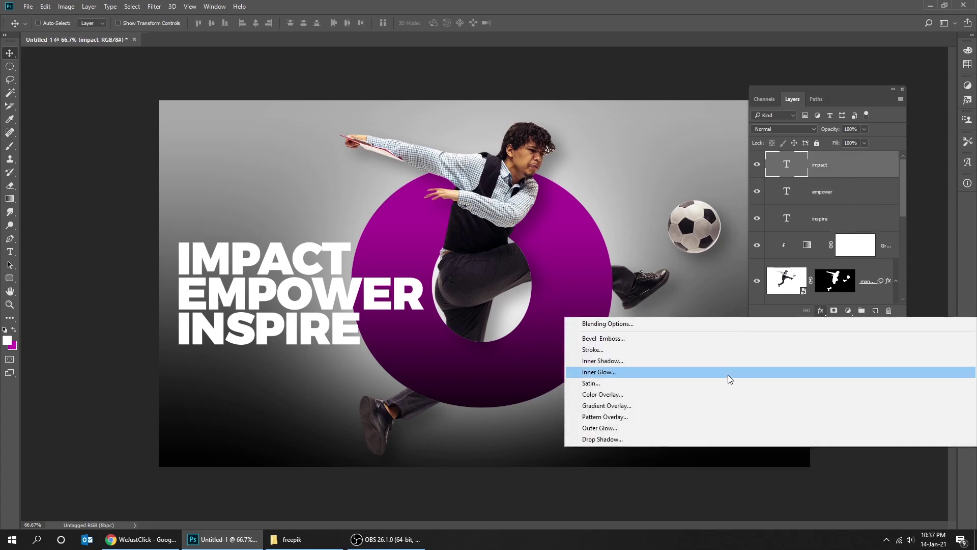
click(718, 440)
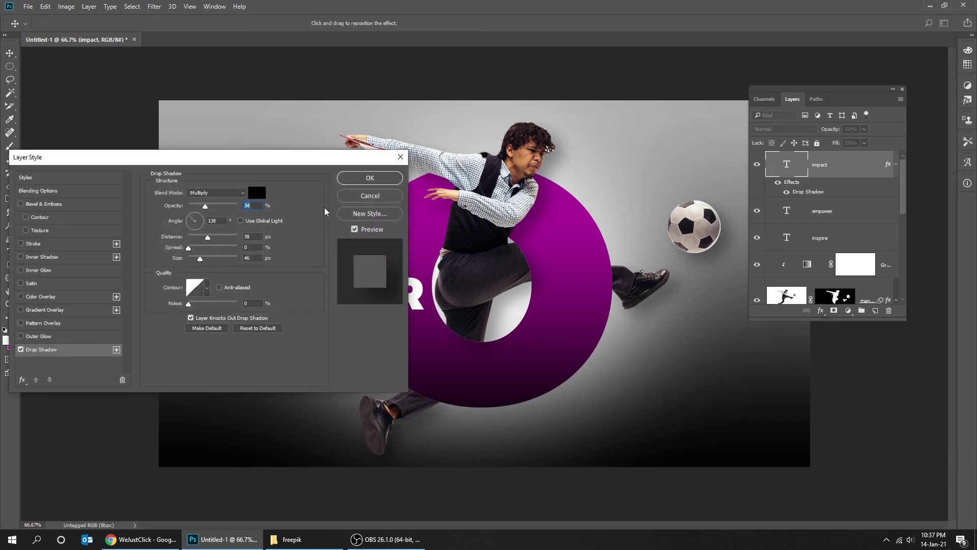
drag(251, 162, 682, 179)
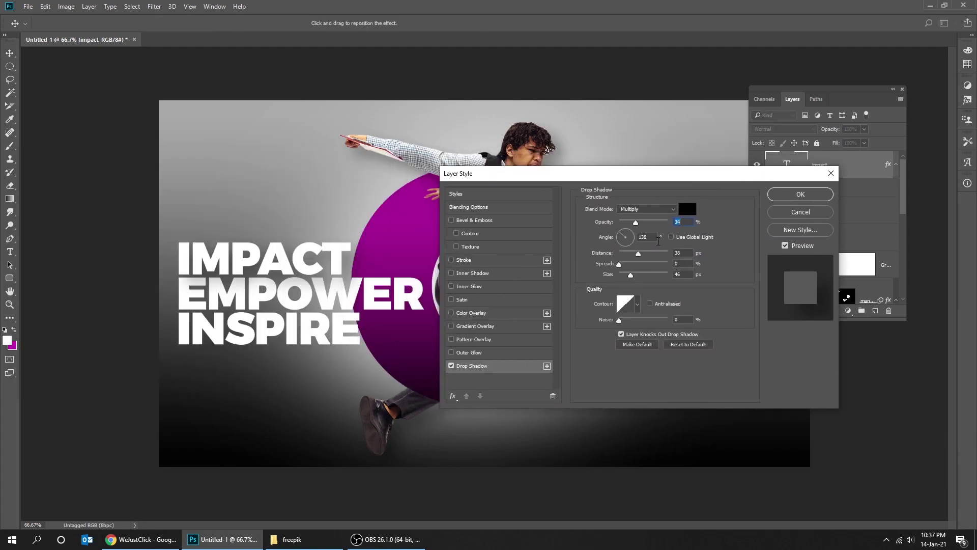
drag(641, 224, 646, 224)
drag(337, 265, 330, 265)
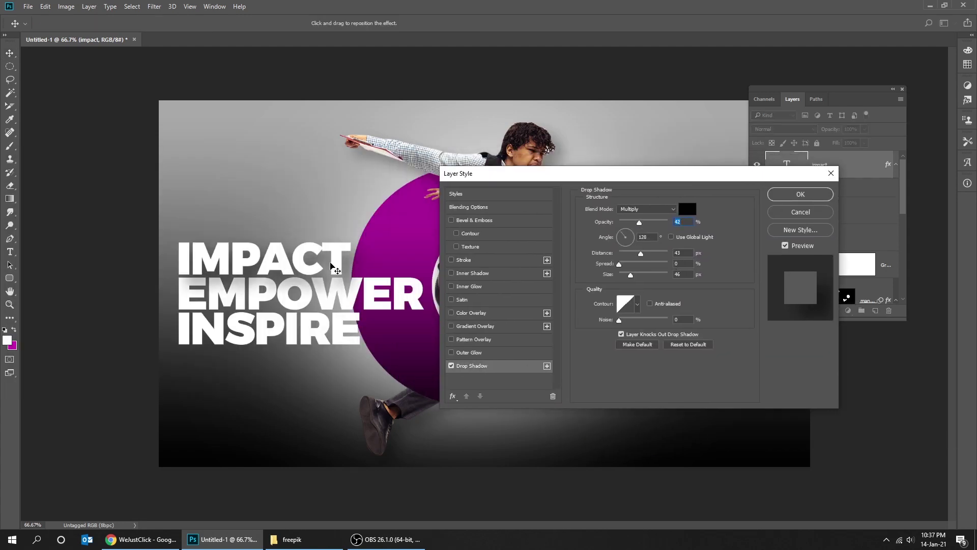
drag(634, 277, 650, 225)
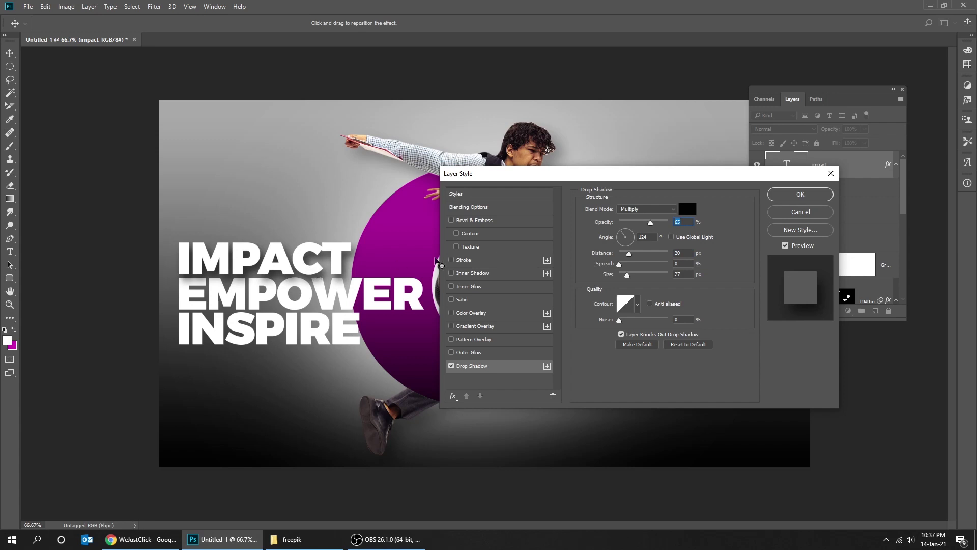
Step: Confirm the IMPACT drop shadow, copy its layer style, and paste it onto EMPOWER
click(800, 195)
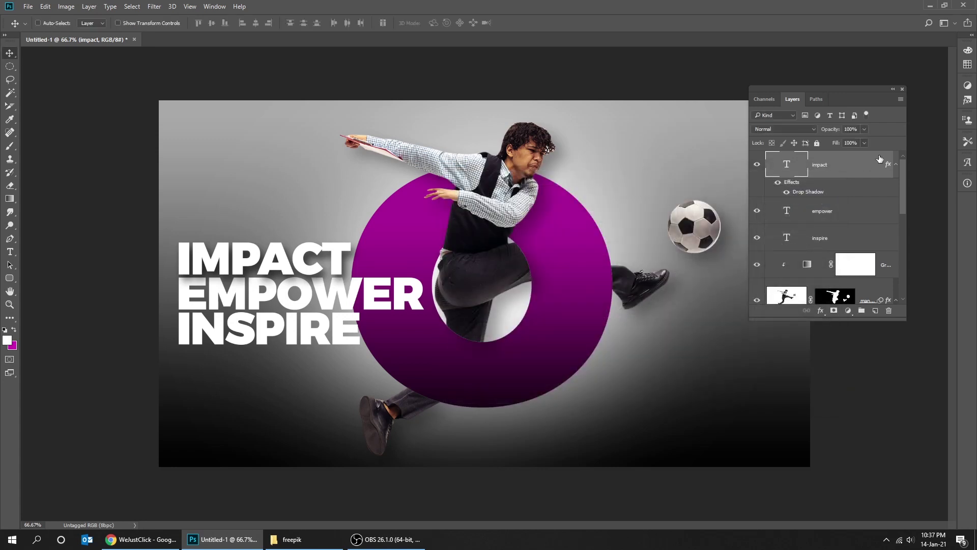
right_click(852, 168)
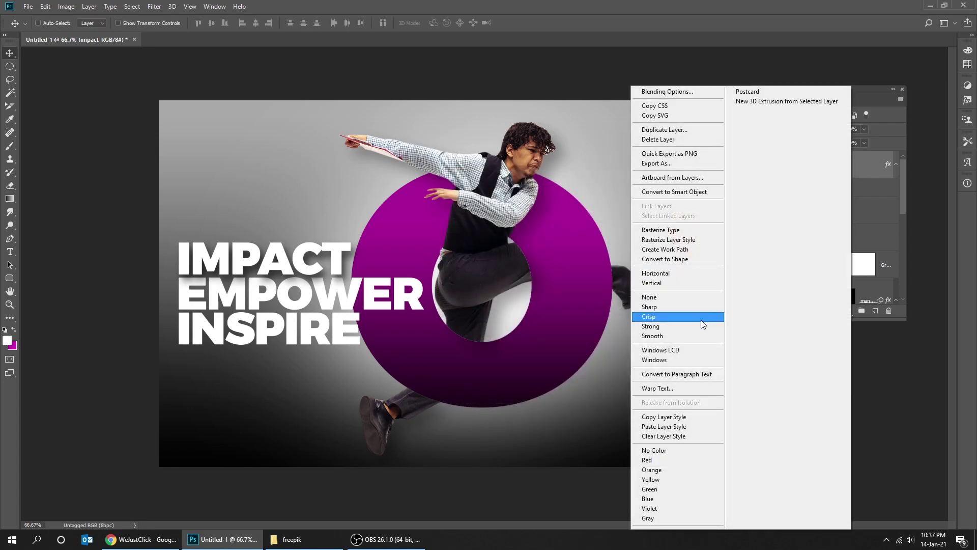
click(706, 416)
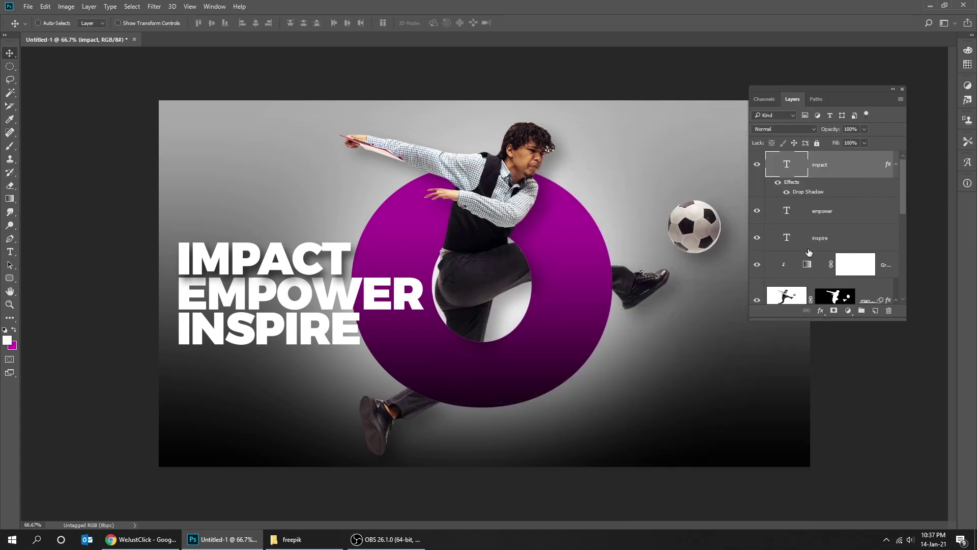
click(837, 215)
right_click(838, 214)
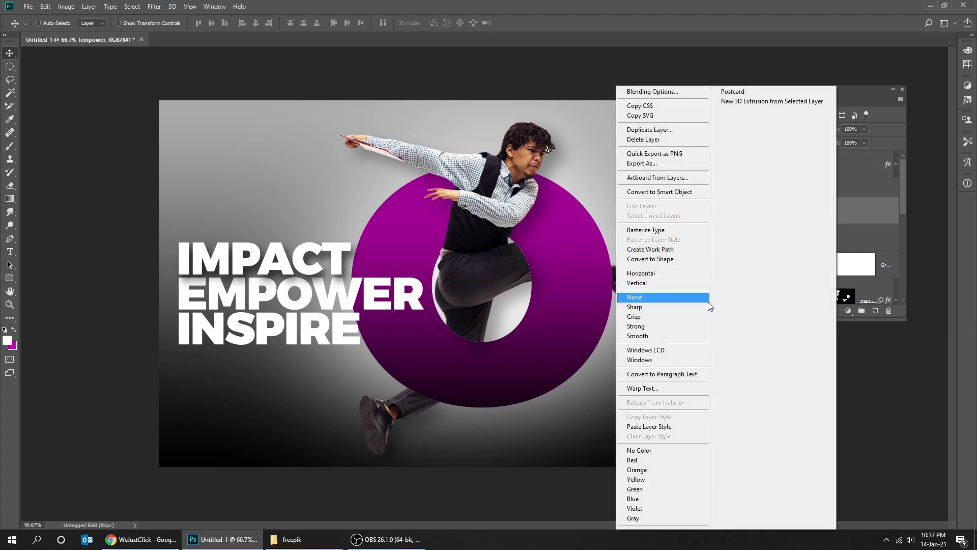
click(694, 426)
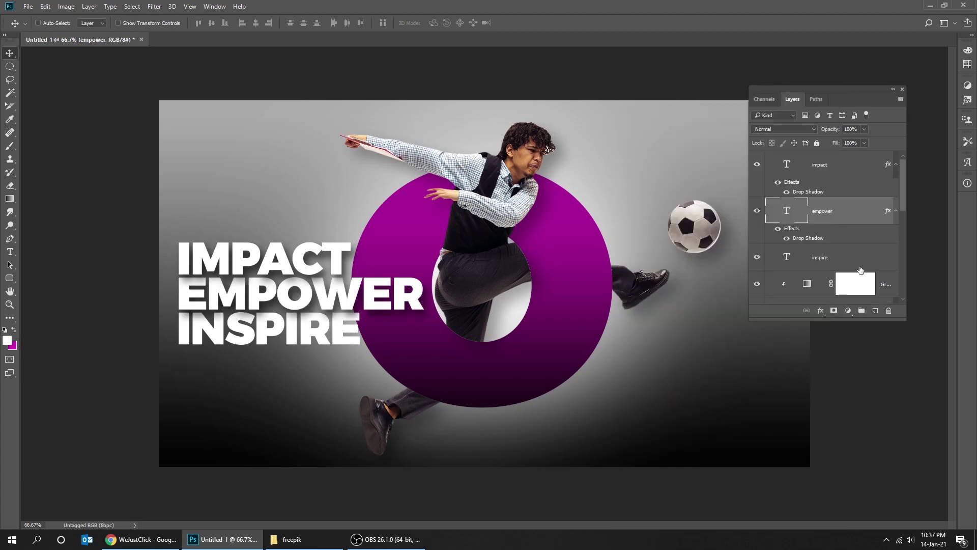
Step: Paste the same drop shadow style onto INSPIRE and collapse the effects lists
click(840, 256)
right_click(839, 255)
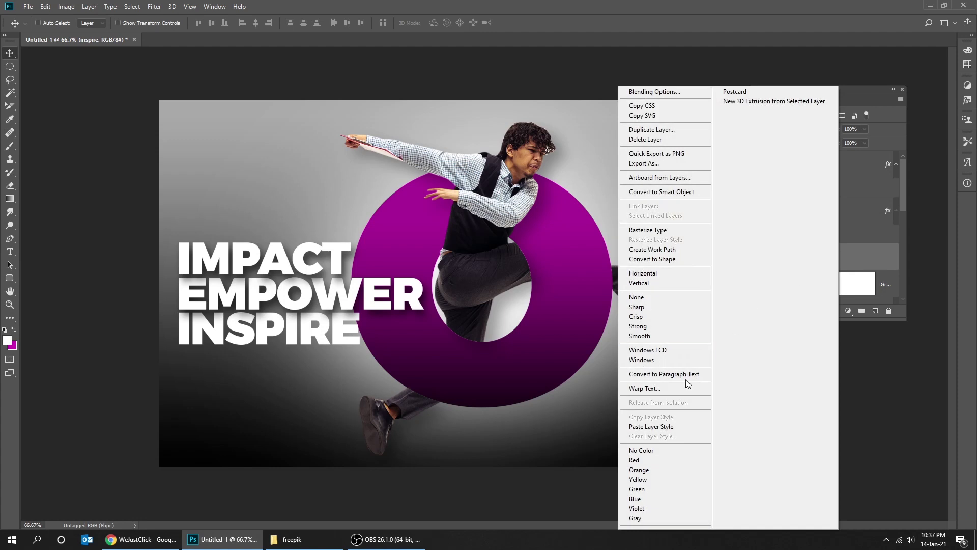
click(685, 432)
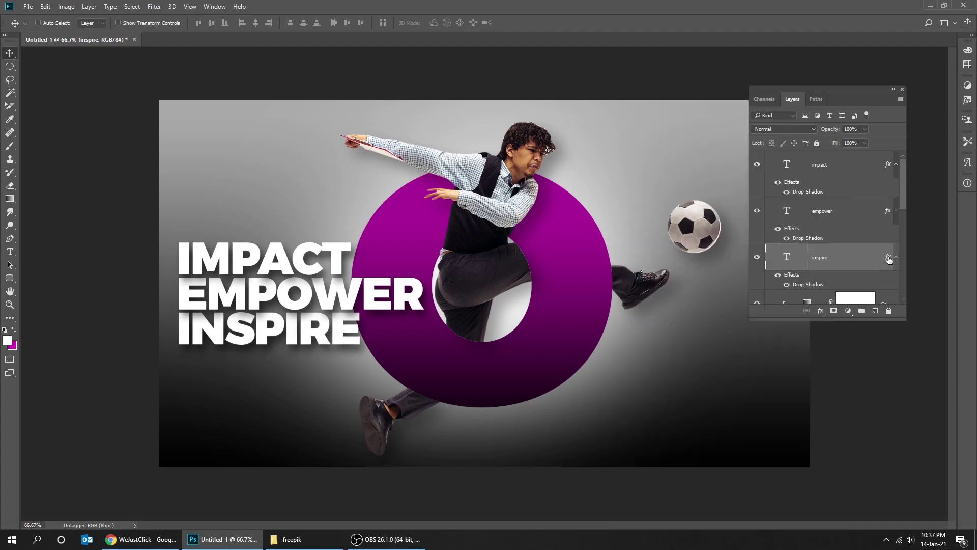
click(896, 211)
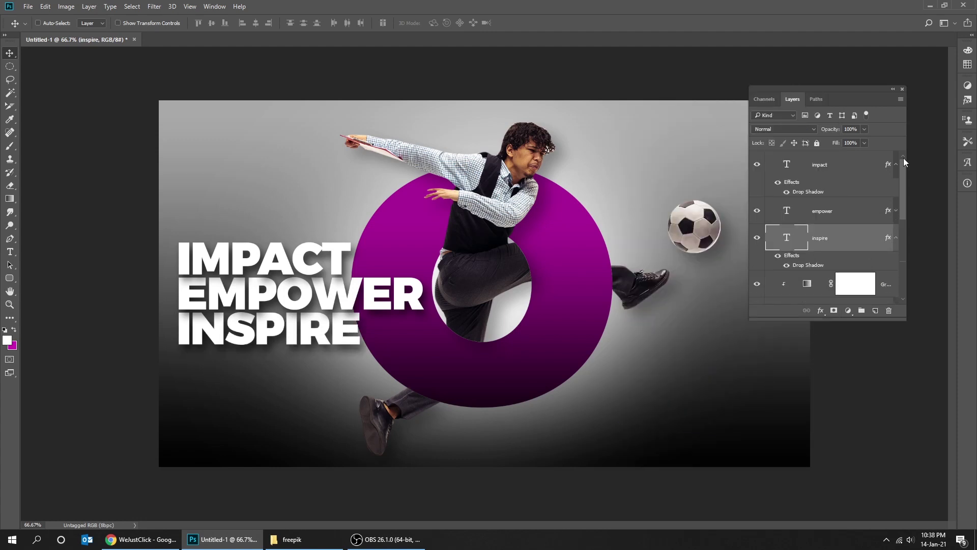
click(896, 164)
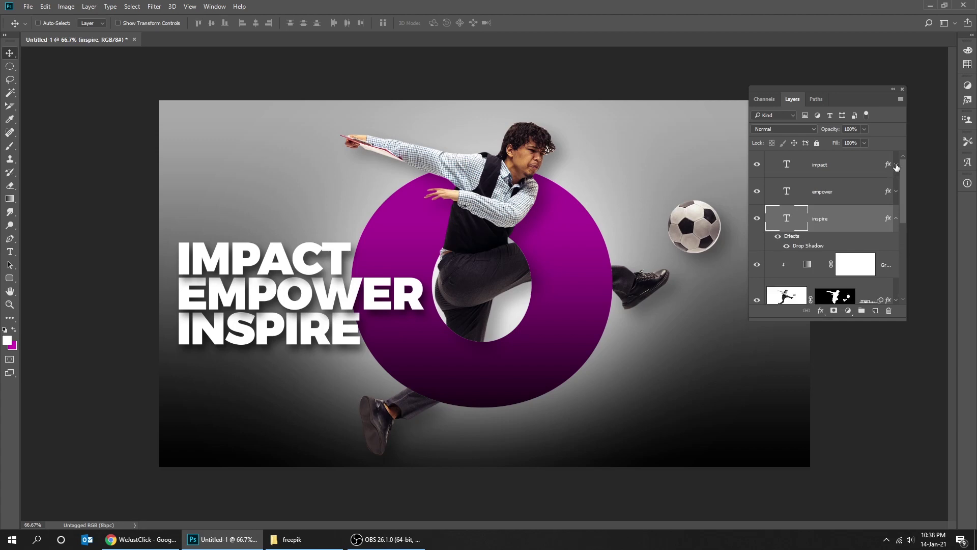
click(851, 170)
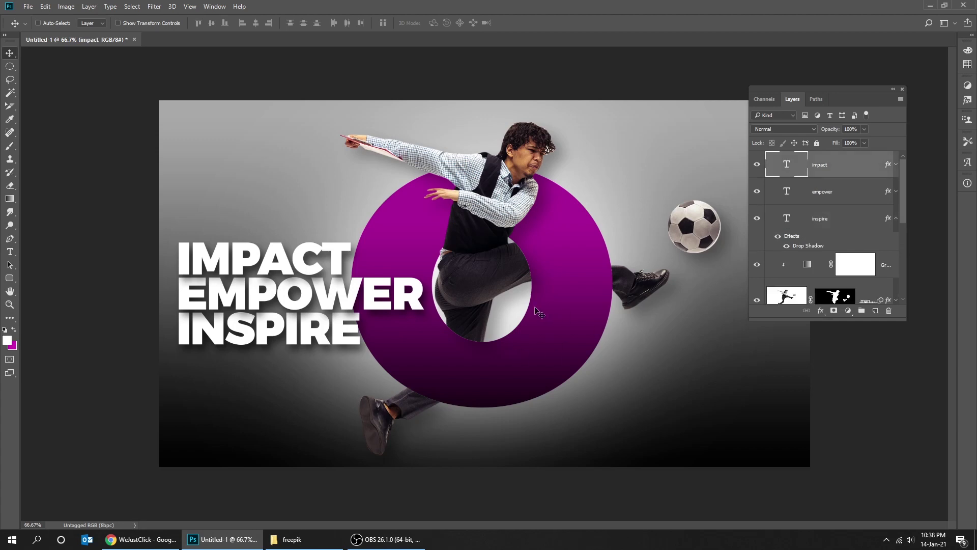
Step: Nudge the three headings right, scale them to about 96%, and add an empty layer
shift+click(844, 220)
mouse_move(374, 306)
mouse_down()
mouse_move(385, 303)
mouse_move(372, 302)
mouse_up()
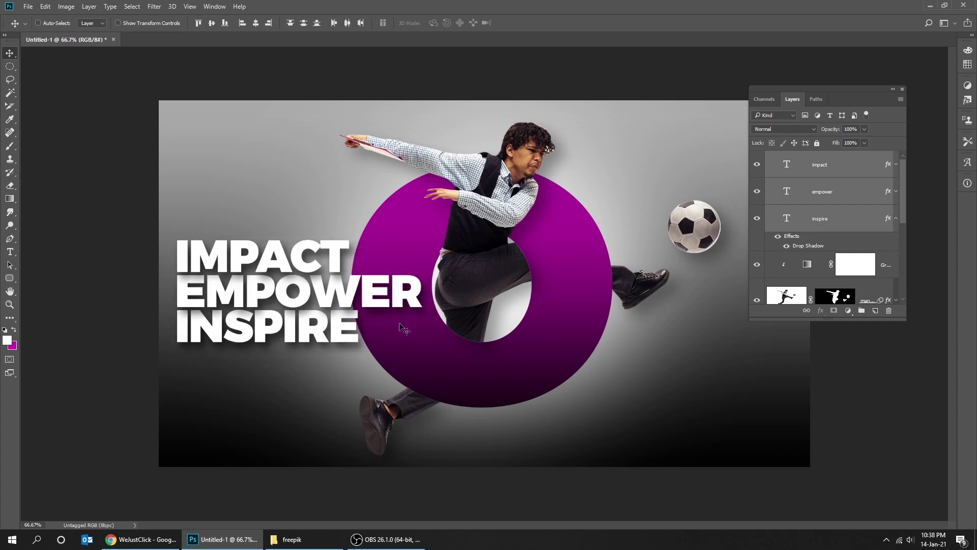
key(ctrl+t)
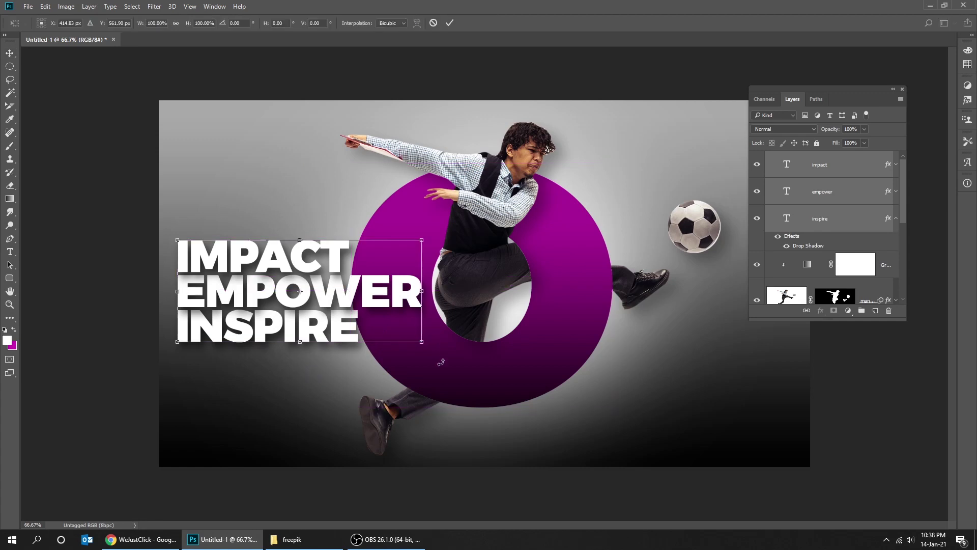
drag(426, 348, 412, 338)
key(Return)
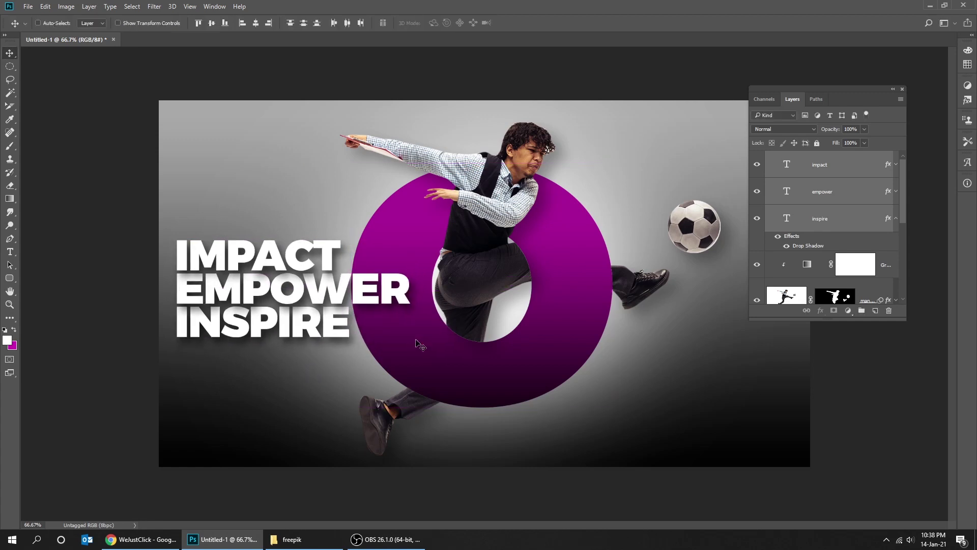
key(ctrl+shift+alt+n)
Step: Type 'WEJUSTCLICK.ME' in Montserrat Light below INSPIRE
key(t)
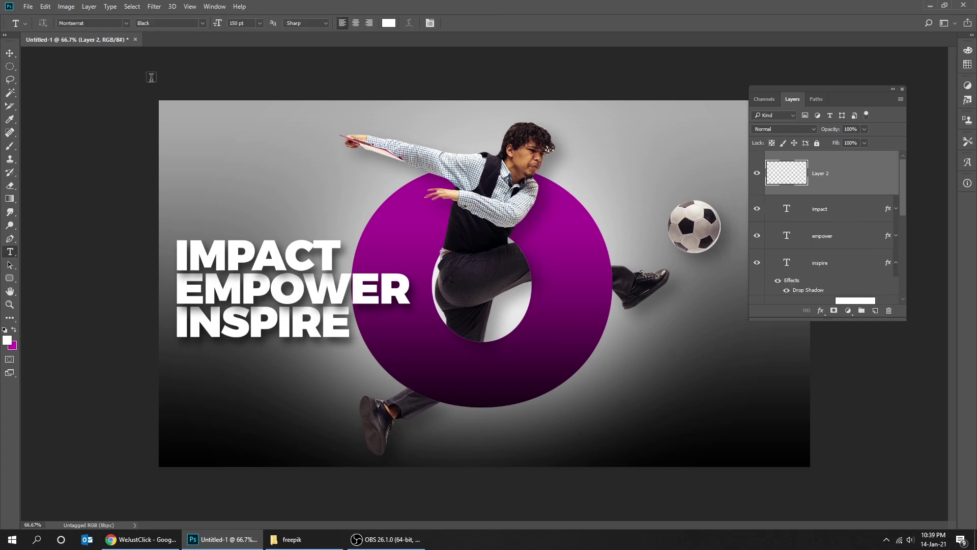
click(204, 23)
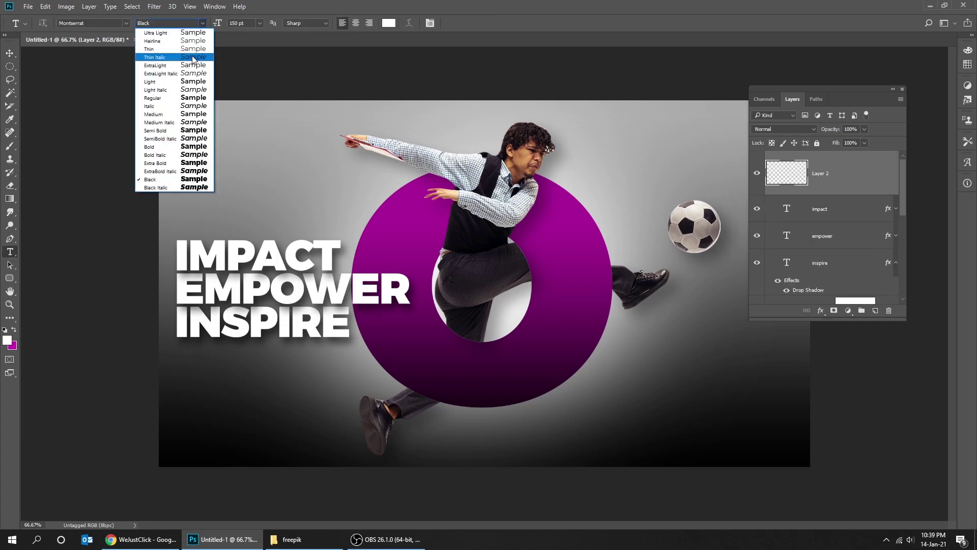
click(179, 83)
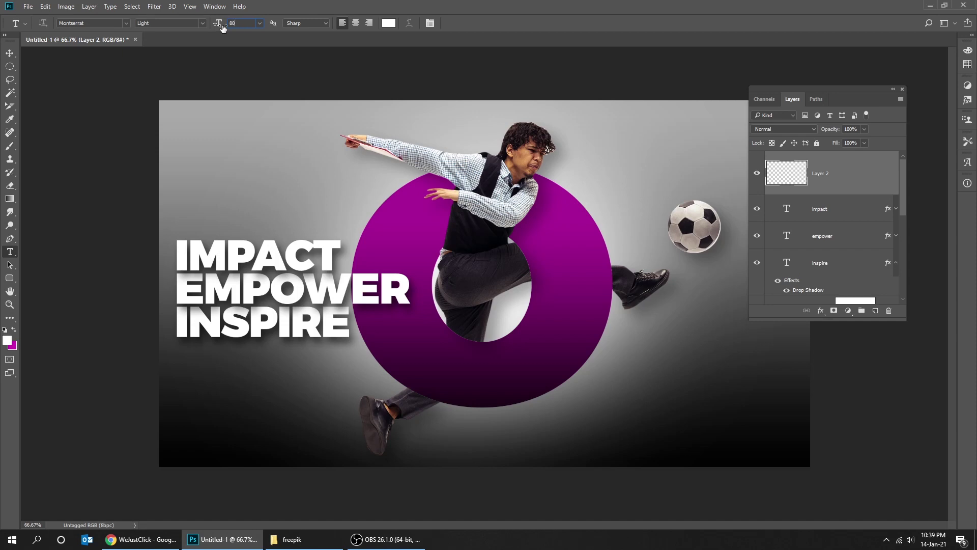
click(195, 377)
text(WEJUST)
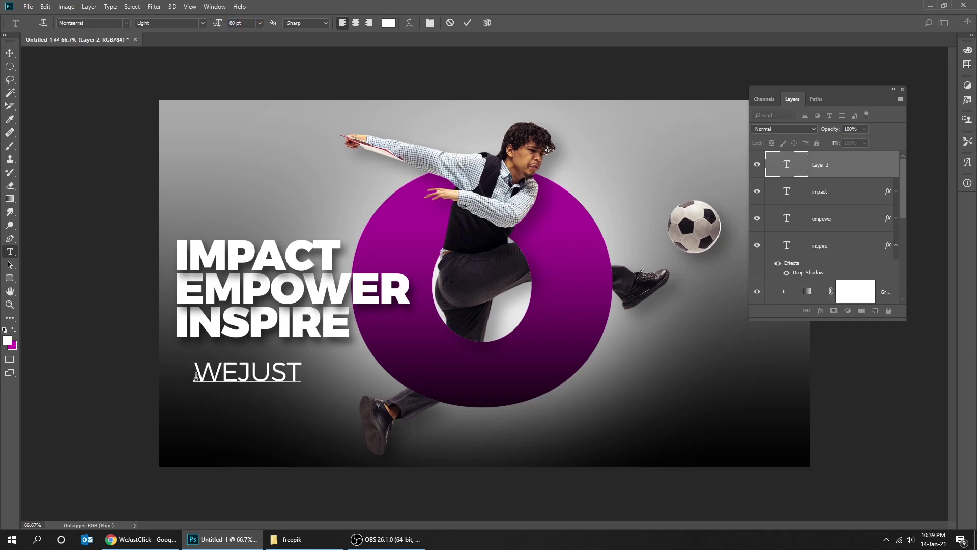
text(CLICK.ME)
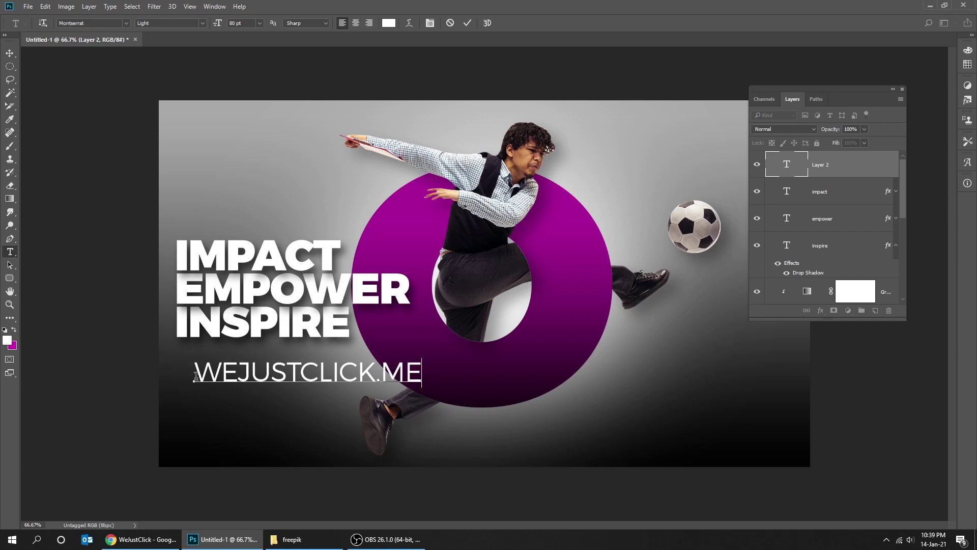
key(ctrl+Return)
Step: Move the tagline up under INSPIRE and shrink it to about 47%
key(v)
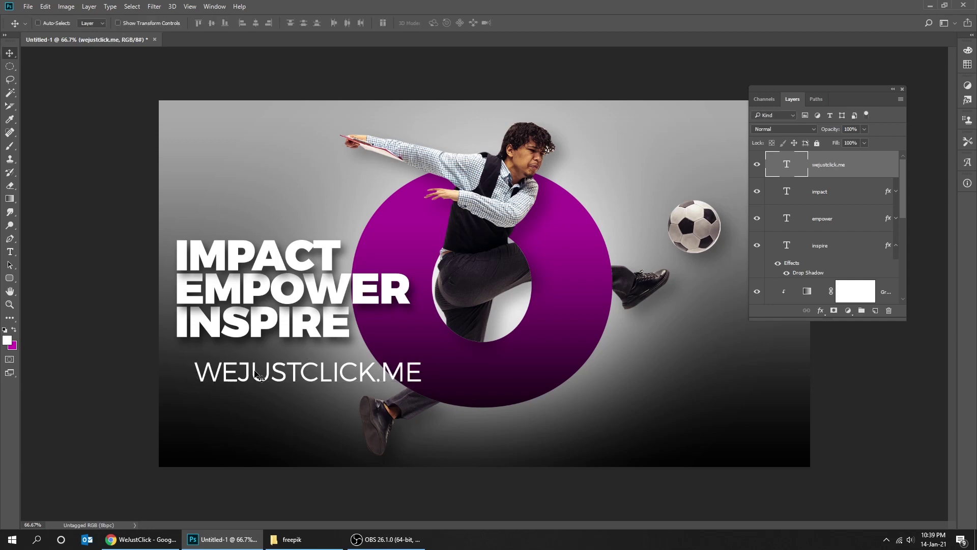
drag(318, 372, 300, 356)
key(ctrl+t)
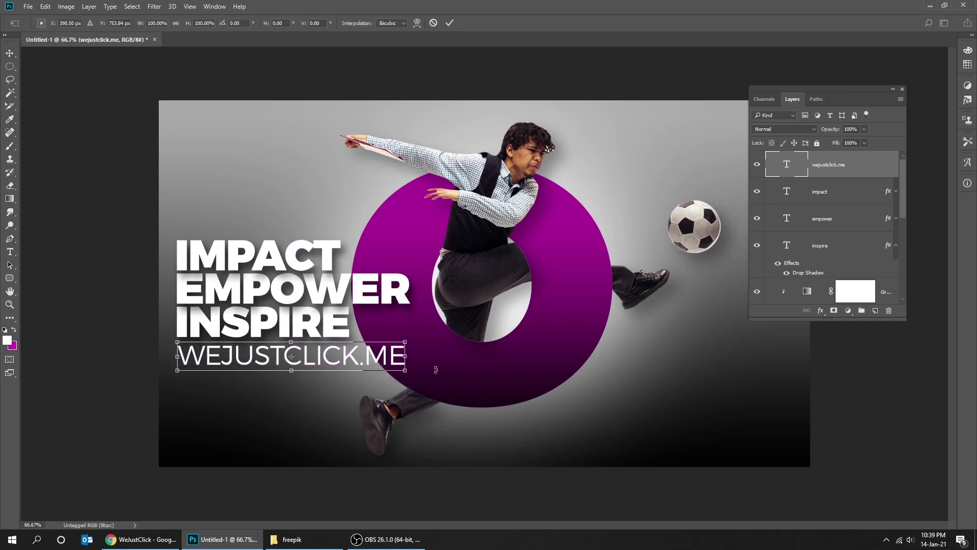
drag(407, 371, 287, 356)
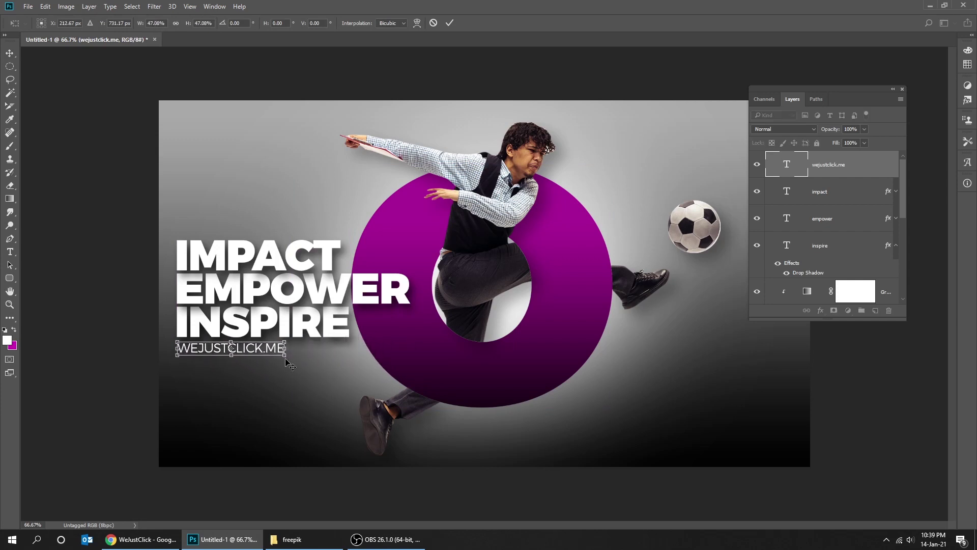
key(Return)
Step: Set the tagline's text to 32 pt with tracking 200
key(t)
click(270, 351)
key(ctrl+a)
key(ctrl+t)
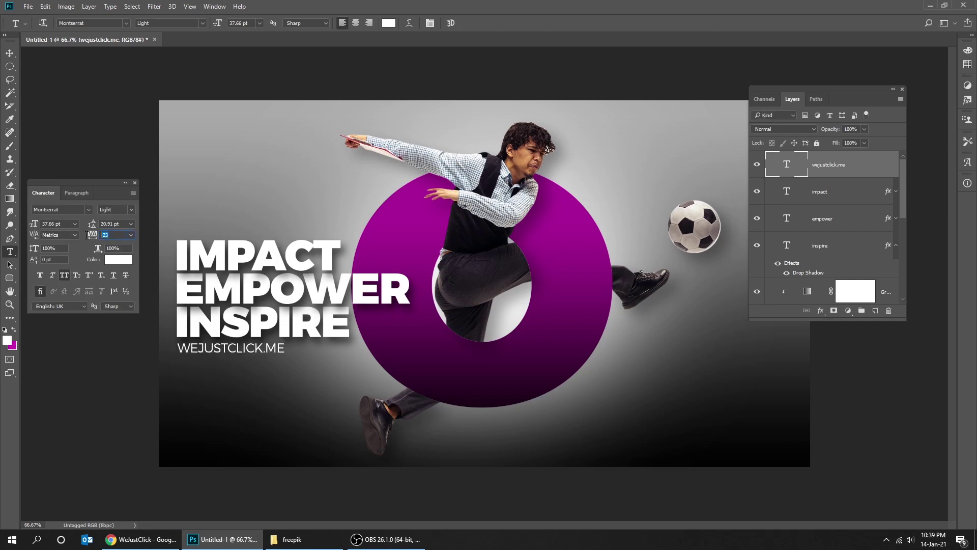
text(200)
key(Return)
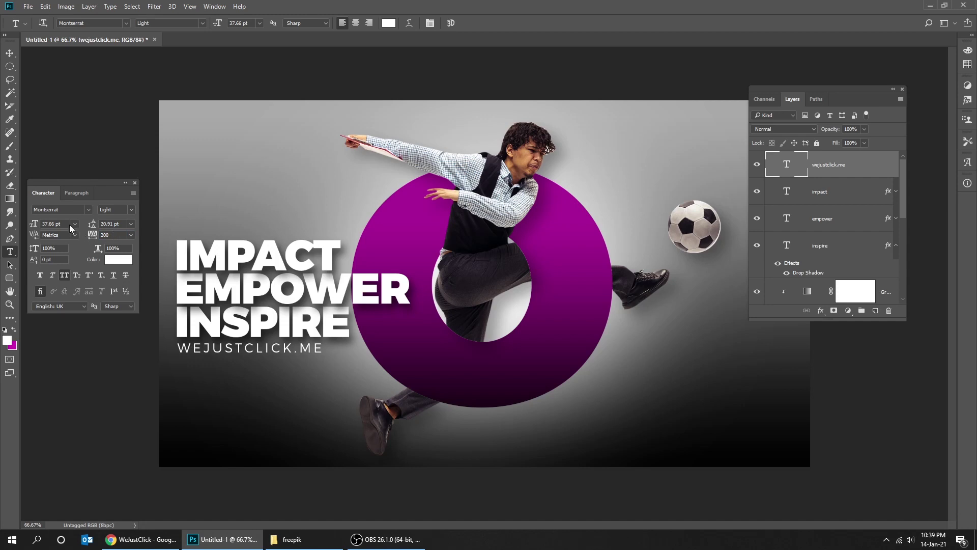
text(3)
key(Return)
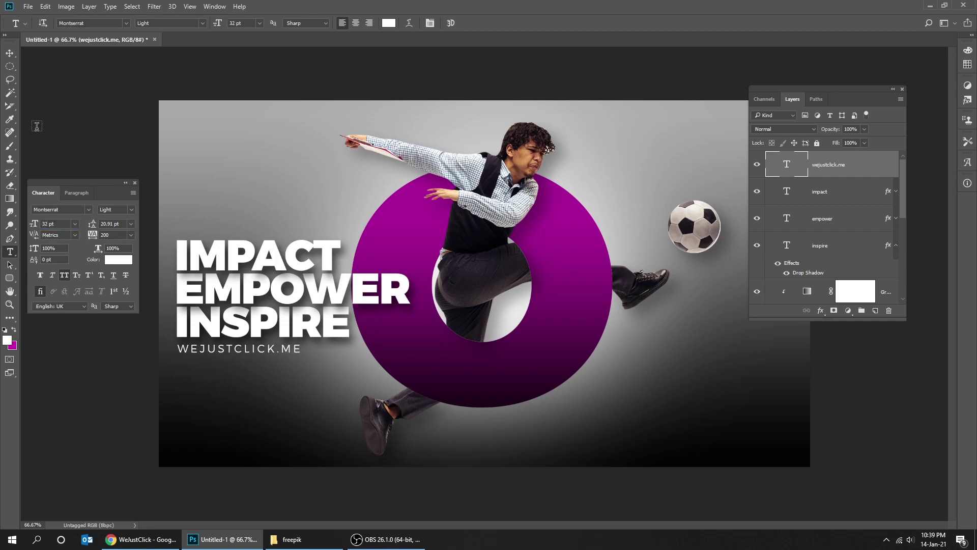
Step: Widen the tagline's tracking to 250 and nudge it into place under INSPIRE
click(10, 52)
key(Up)
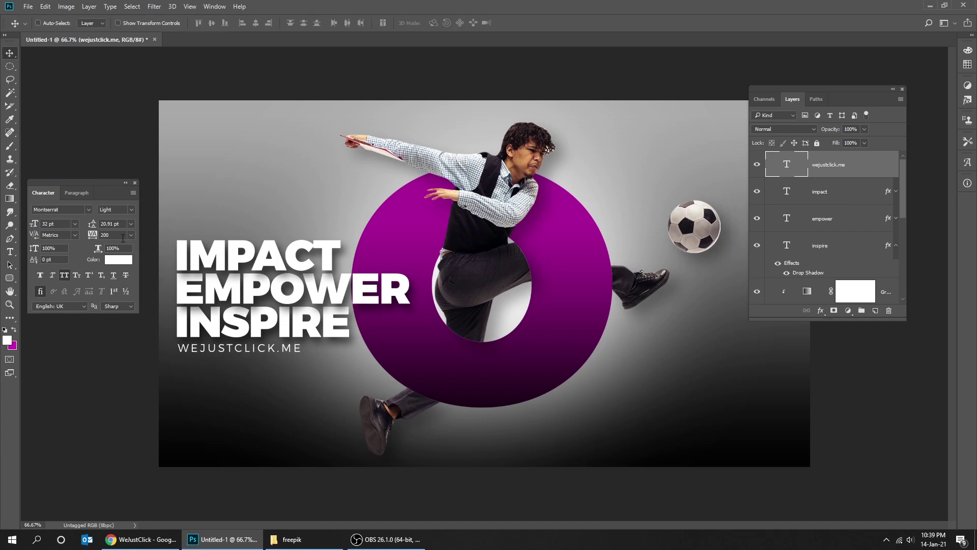
text(250)
key(Return)
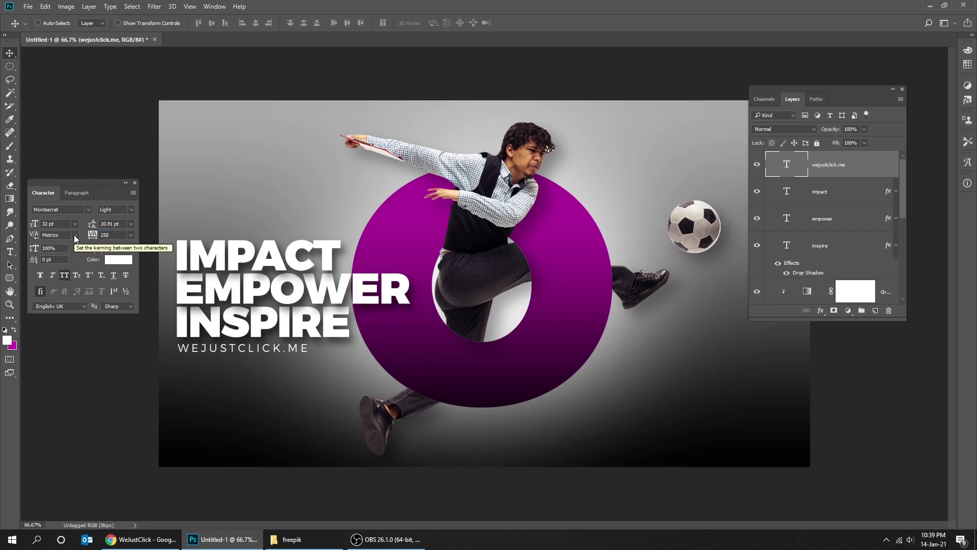
key(Down)
key(Down)
key(Down)
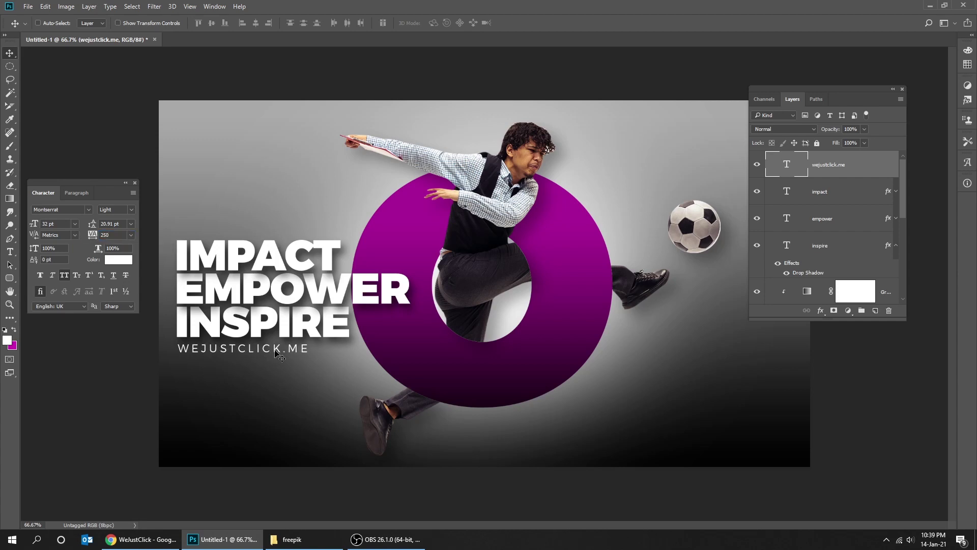
key(Down)
Step: Select Layer 0 and drag its Gradient Overlay lower on the canvas to lighten the background
right_click(715, 396)
click(718, 399)
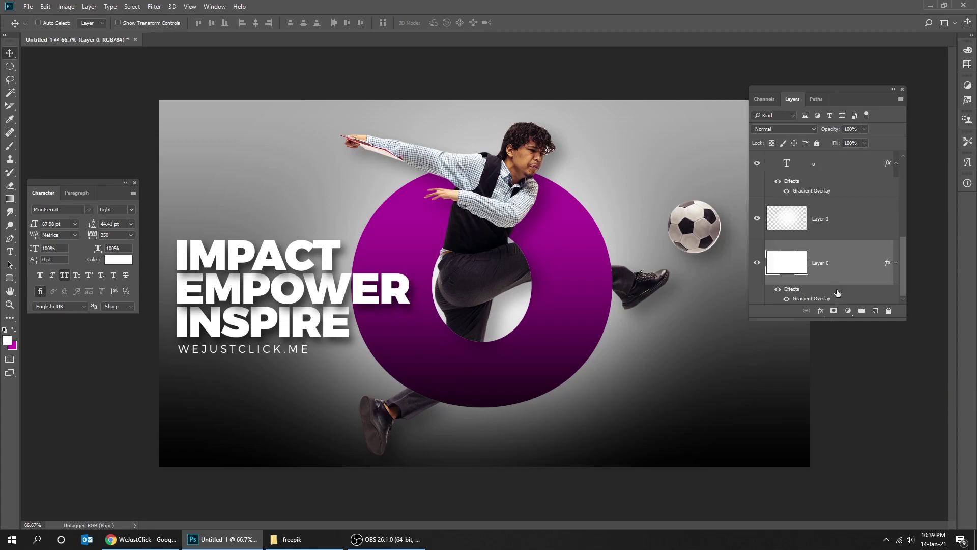
double_click(807, 300)
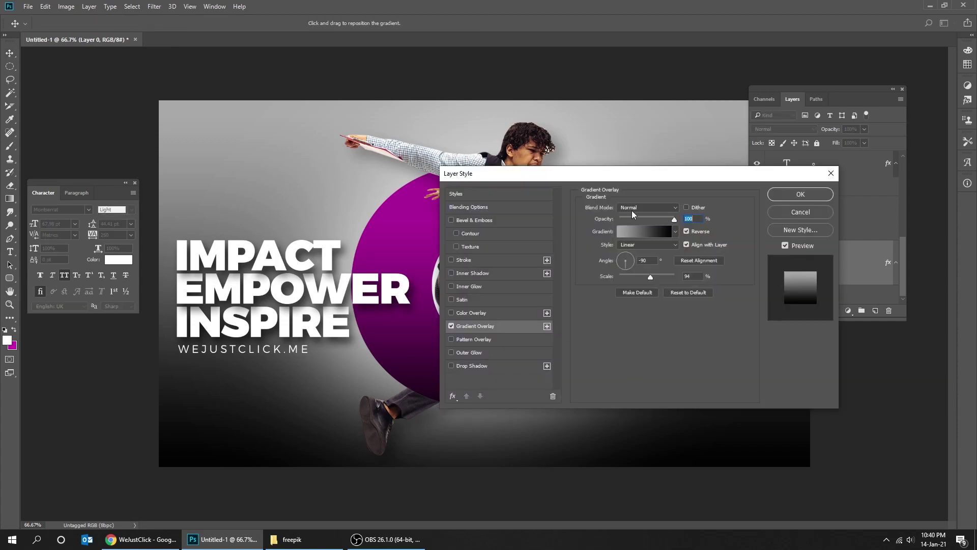
drag(590, 181, 703, 190)
drag(395, 294, 363, 238)
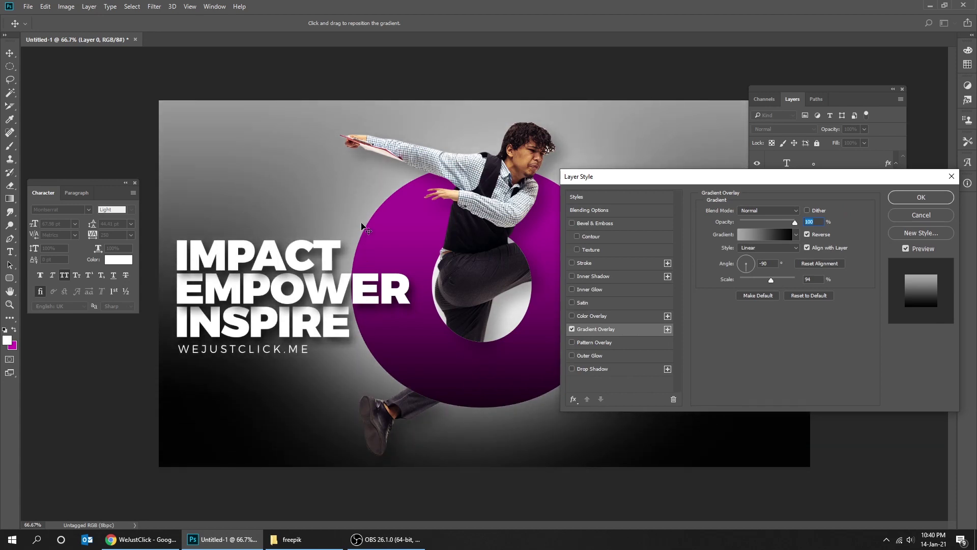
click(915, 200)
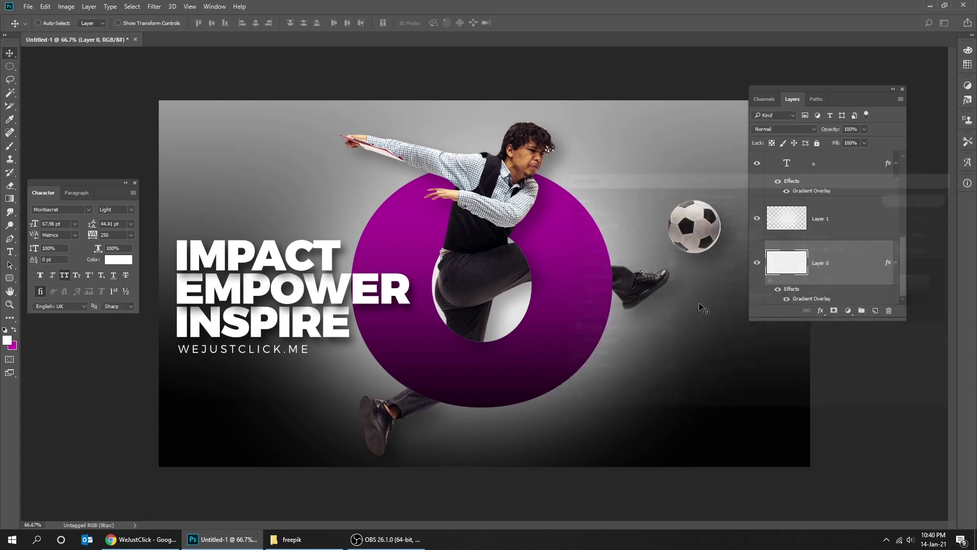
Step: Reduce Layer 0's Gradient Overlay opacity to about 85%
double_click(804, 299)
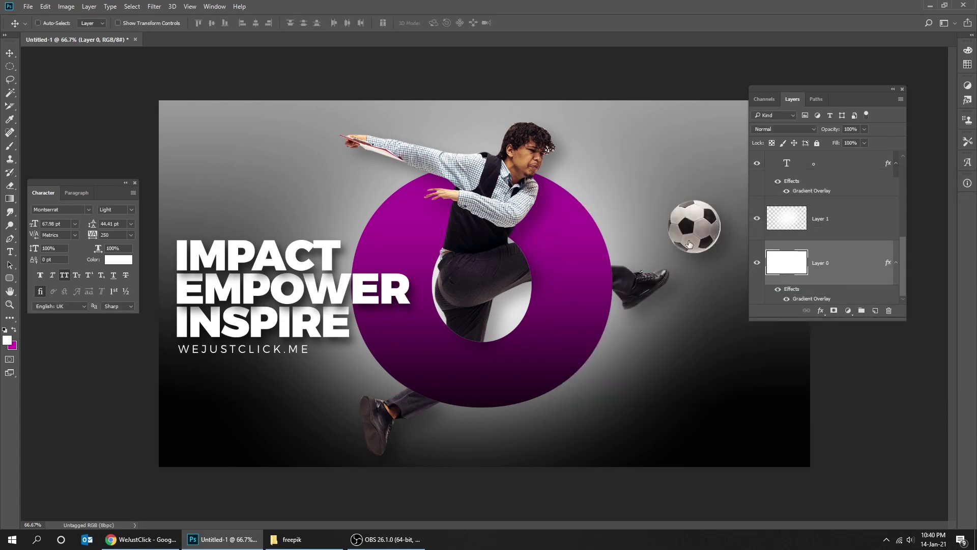
click(782, 222)
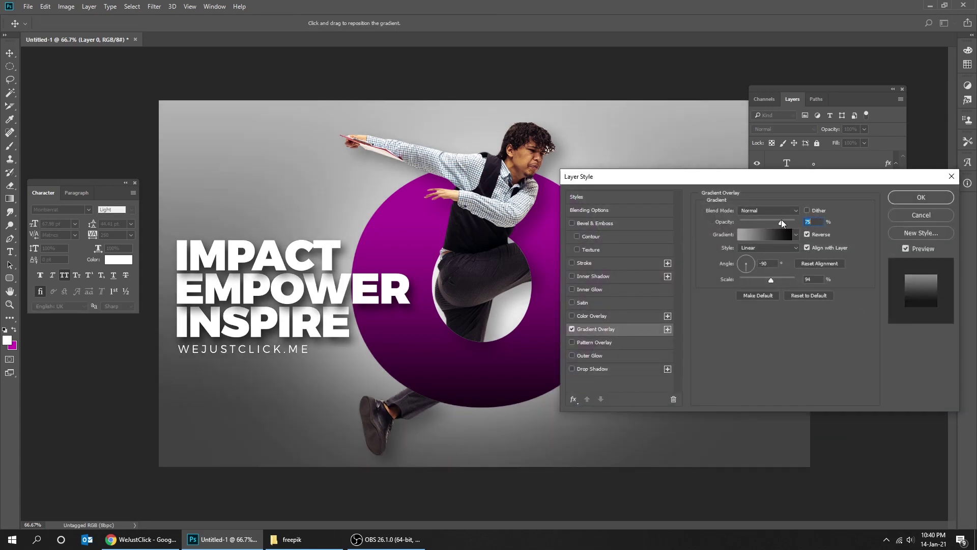
drag(784, 223, 788, 224)
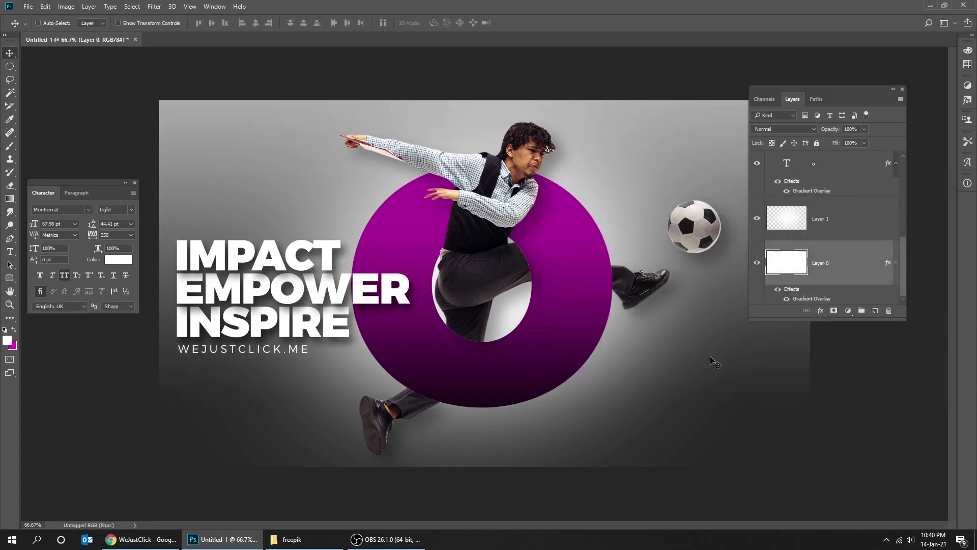
Step: Hide all panels and show the poster fit to screen in full-screen mode without menus
key(Tab)
key(f)
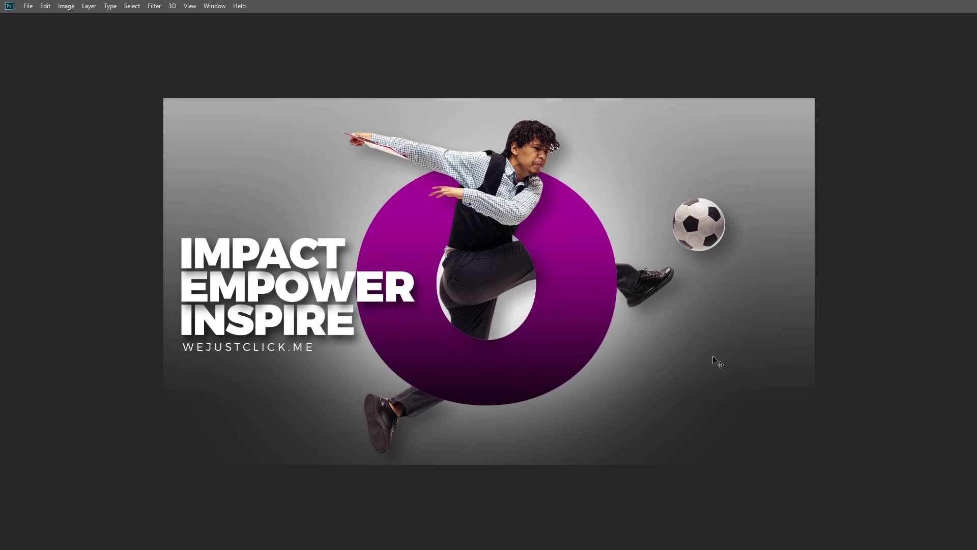
key(ctrl+0)
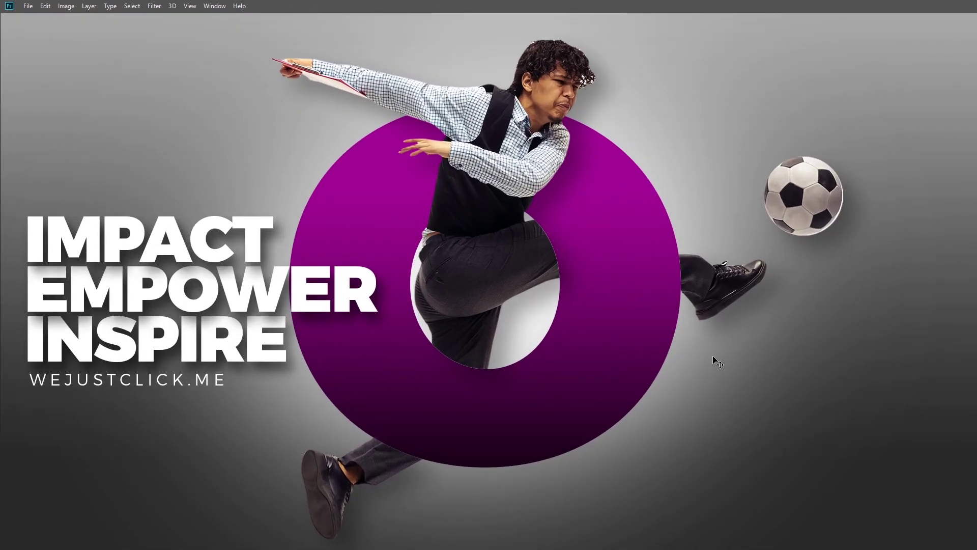
key(f)
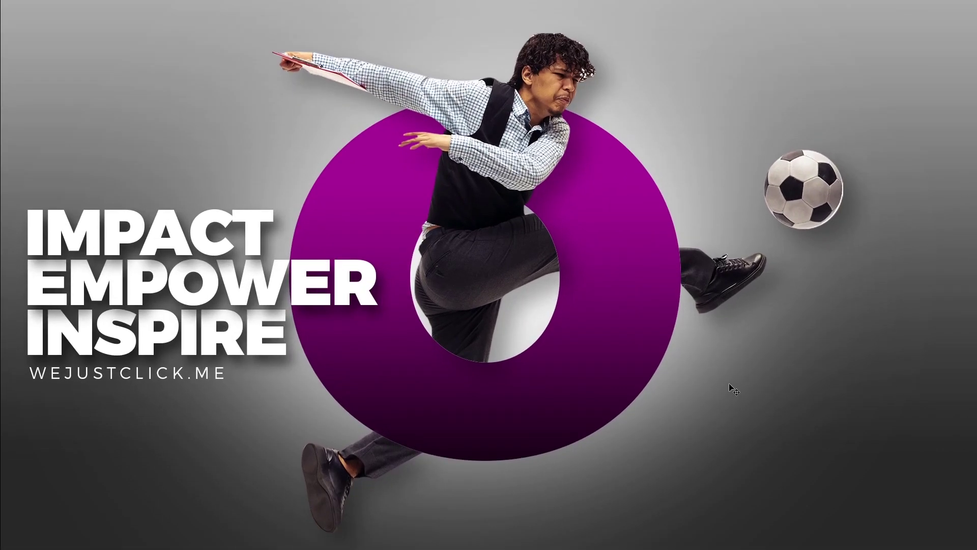